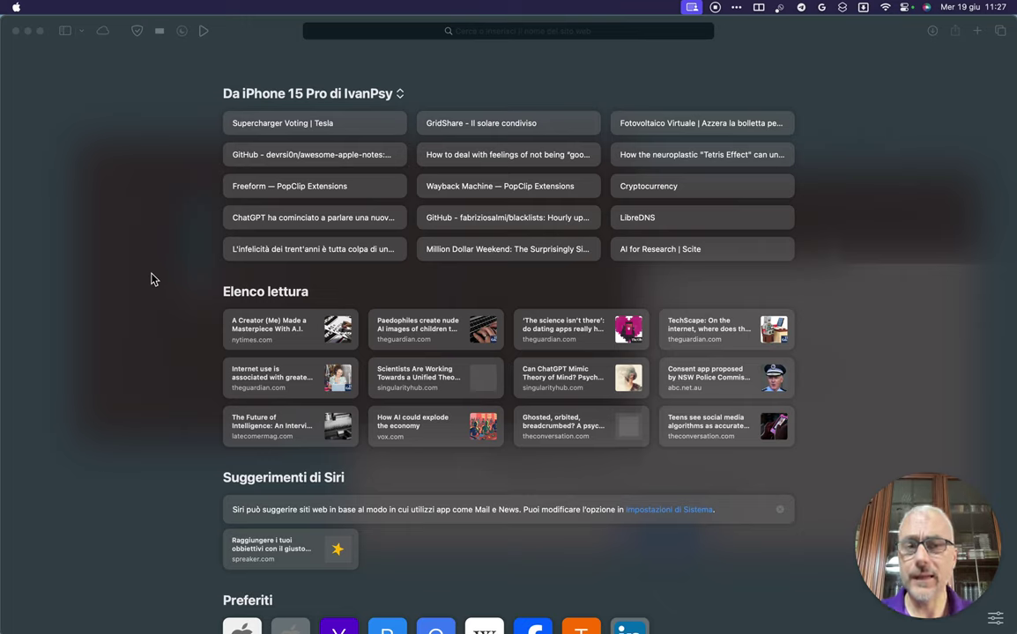
# - Open the Google Takeout page at takeout.google.com
pyautogui.click(484, 30)
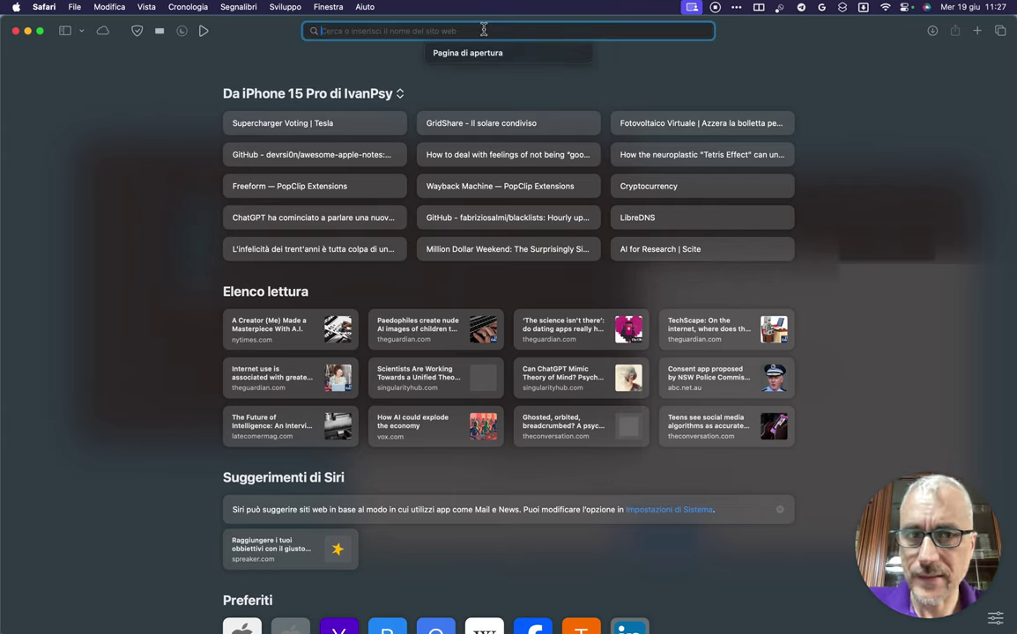
pyautogui.write('takeout.google.com')
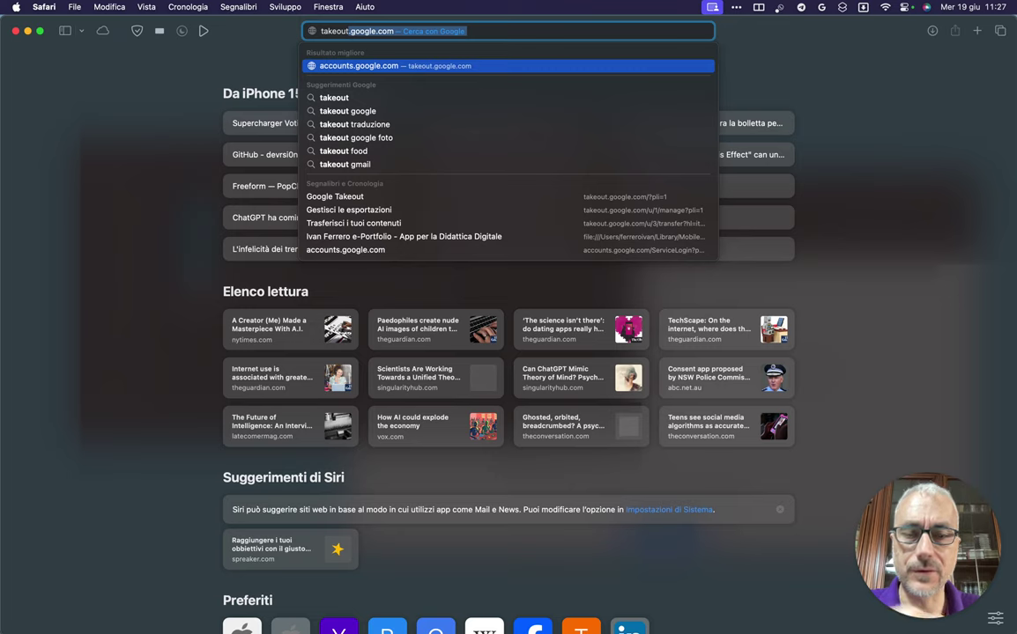
pyautogui.press('Return')
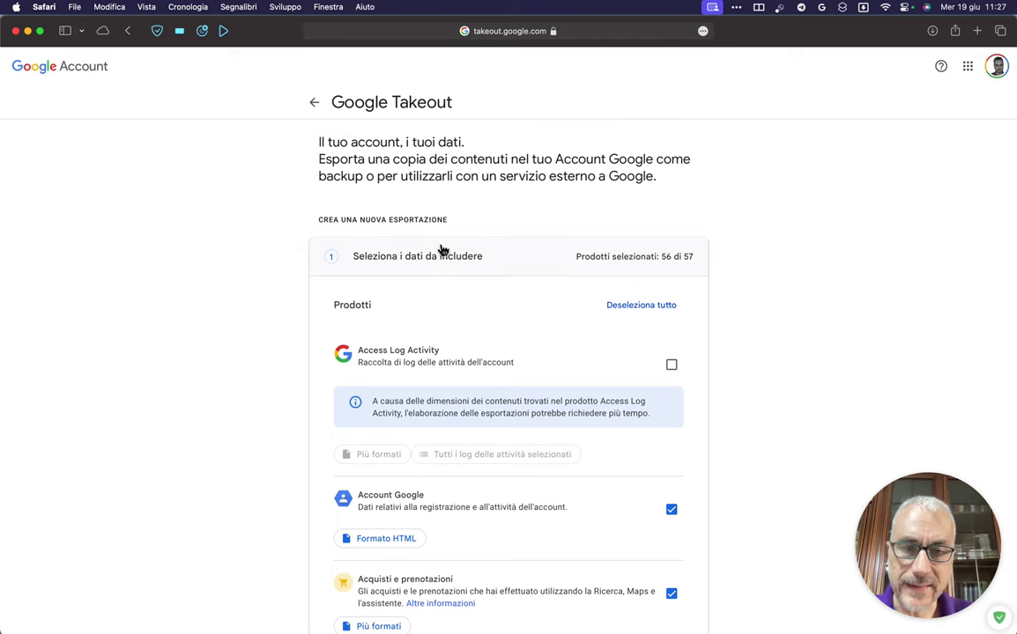
# - Switch Takeout to the university Google account, signing in with its saved username and password, and close the previous Takeout tab
pyautogui.scroll(-10, 493, 405)
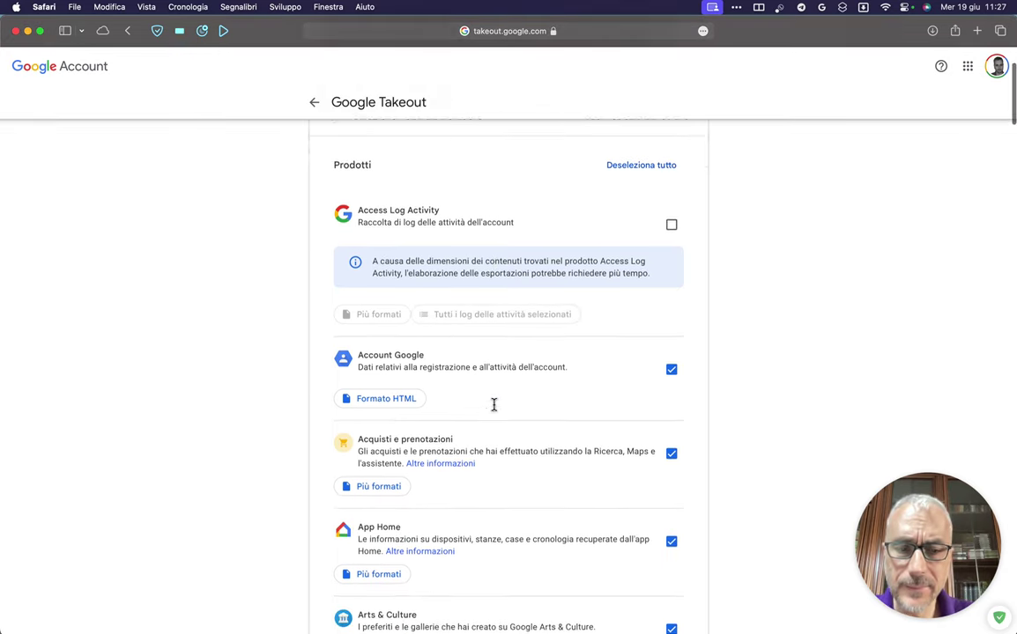
pyautogui.scroll(-13, 494, 403)
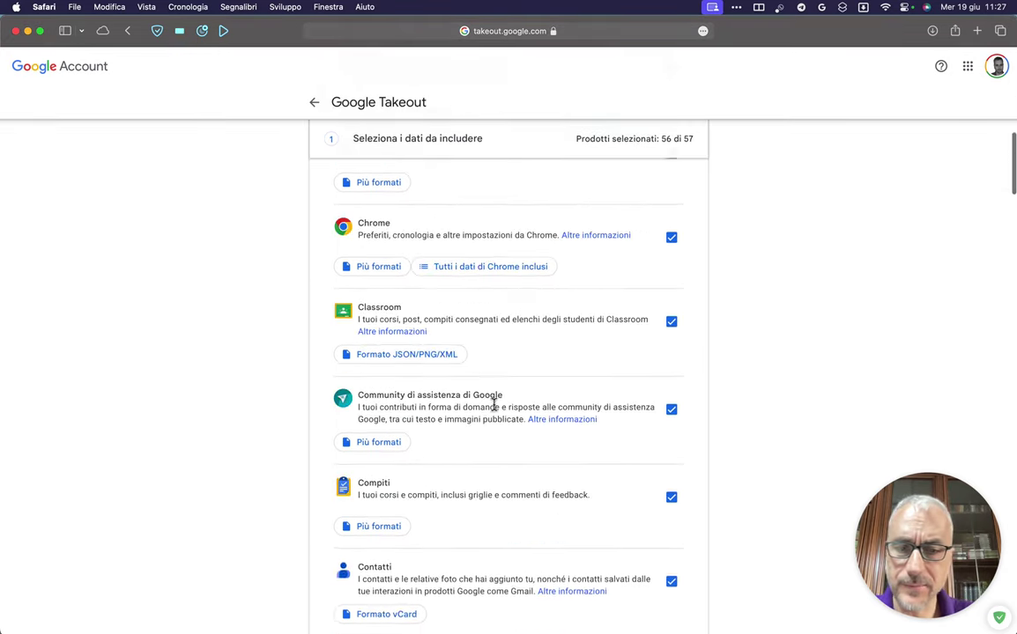
pyautogui.scroll(-13, 494, 410)
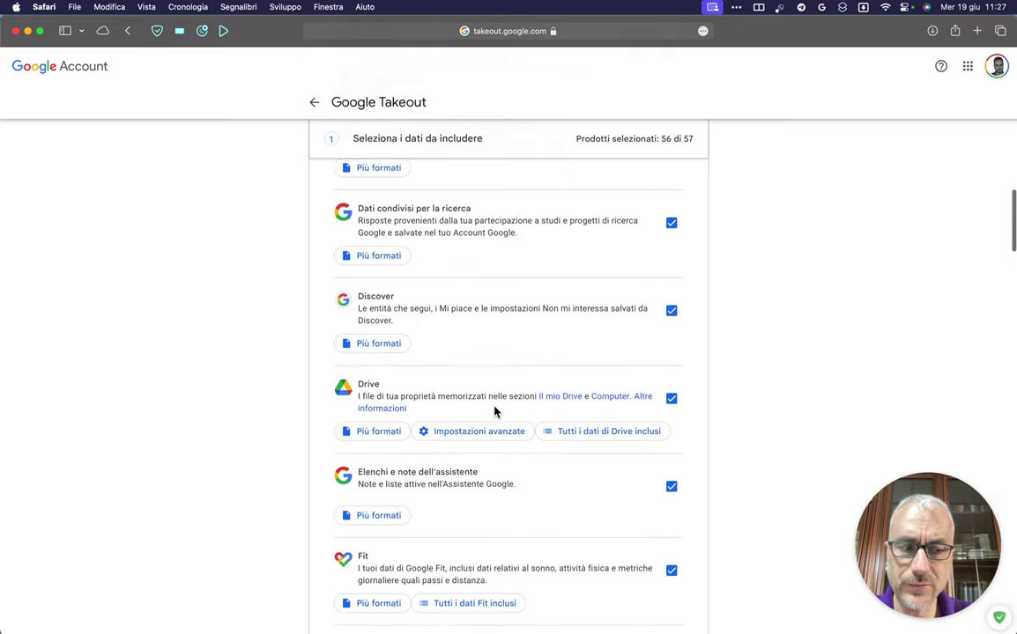
pyautogui.scroll(20, 494, 411)
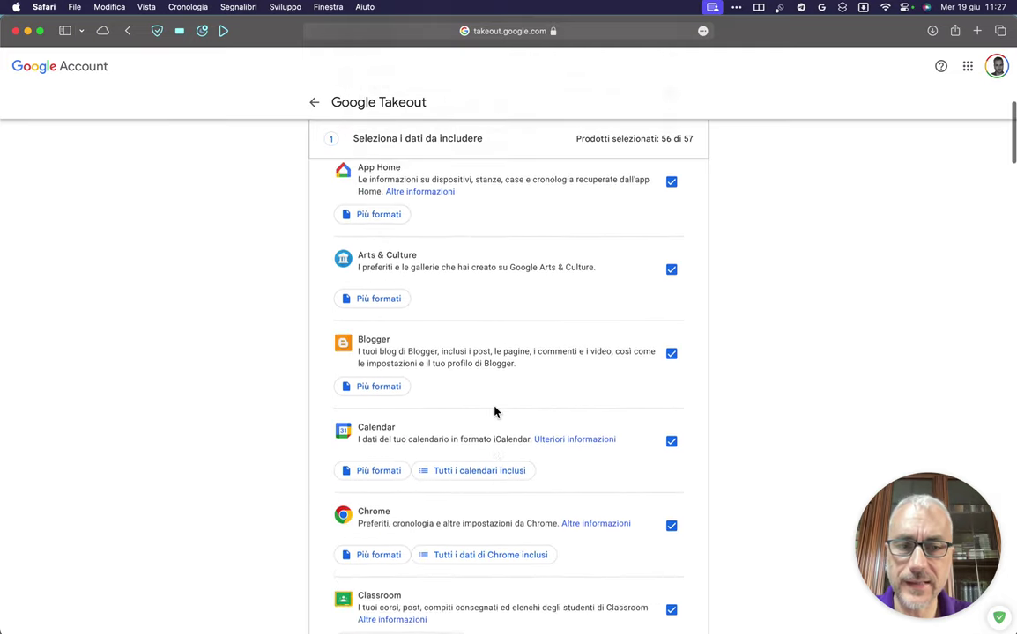
pyautogui.click(997, 70)
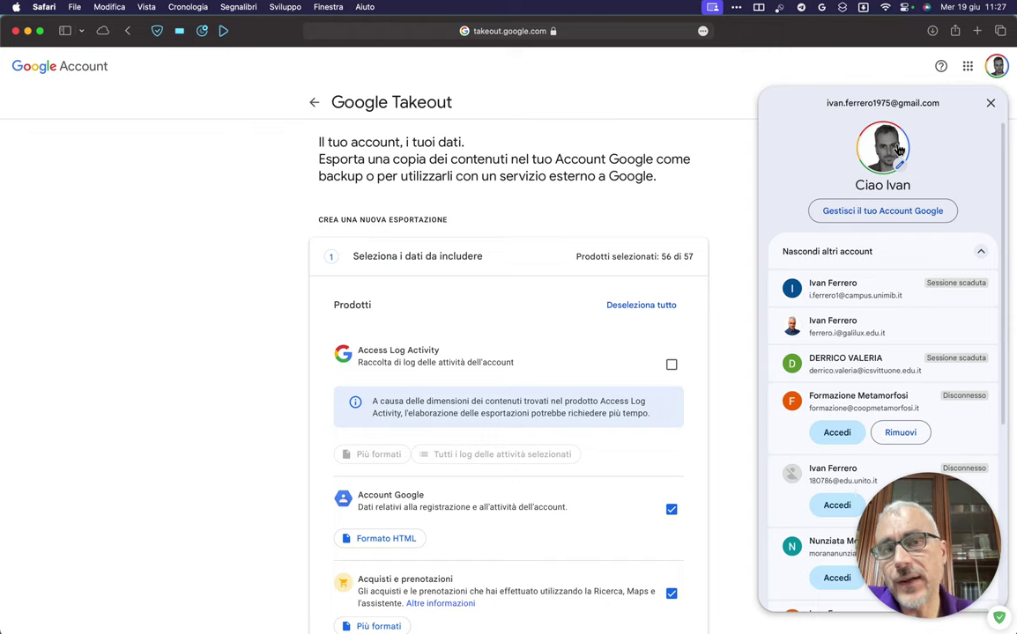
pyautogui.click(868, 287)
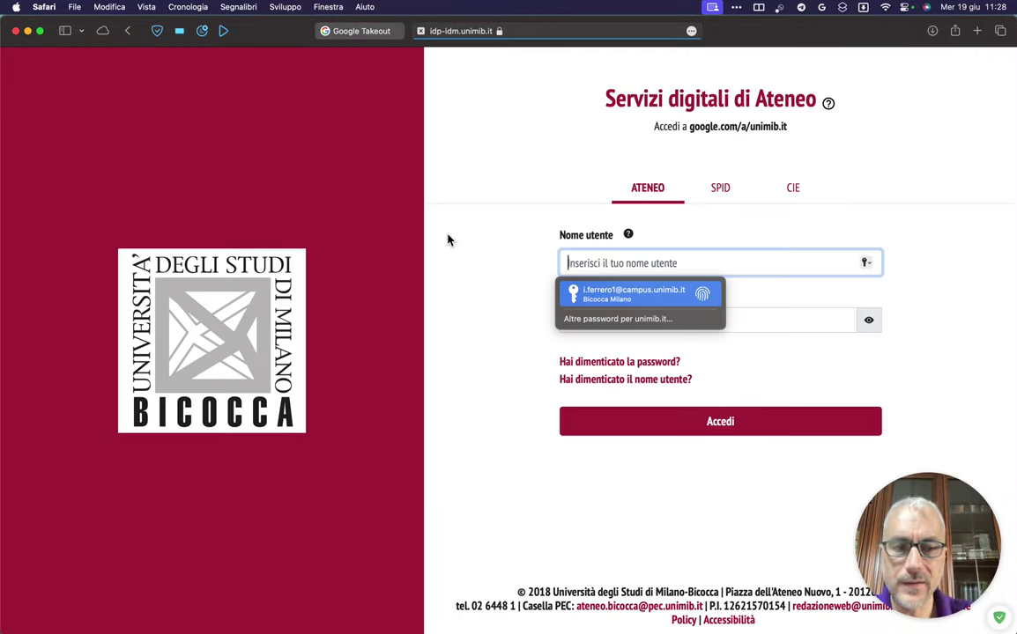
pyautogui.press('Return')
pyautogui.press('Return')
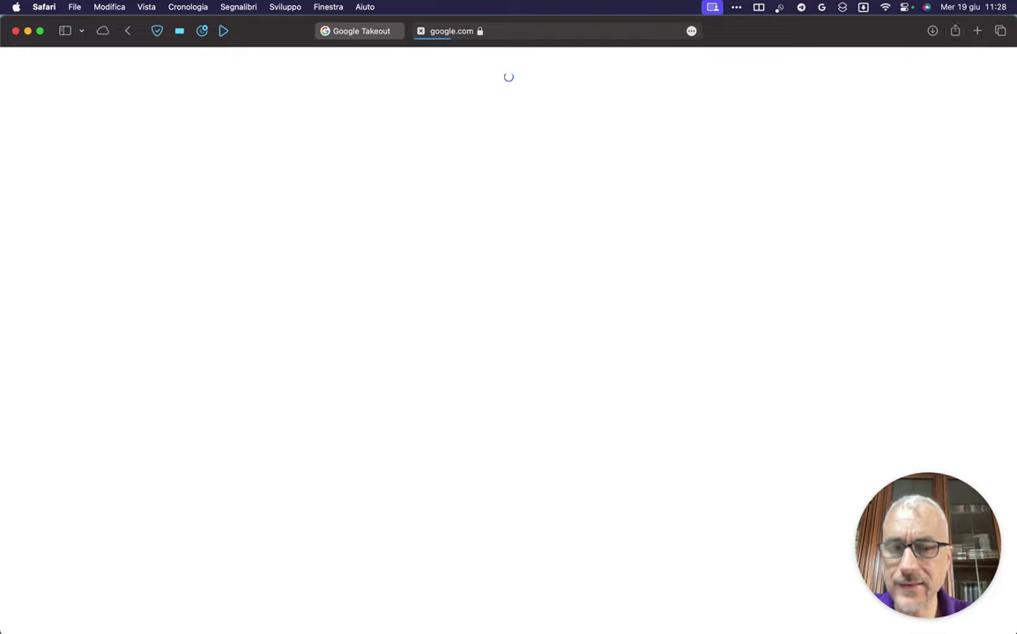
pyautogui.click(324, 32)
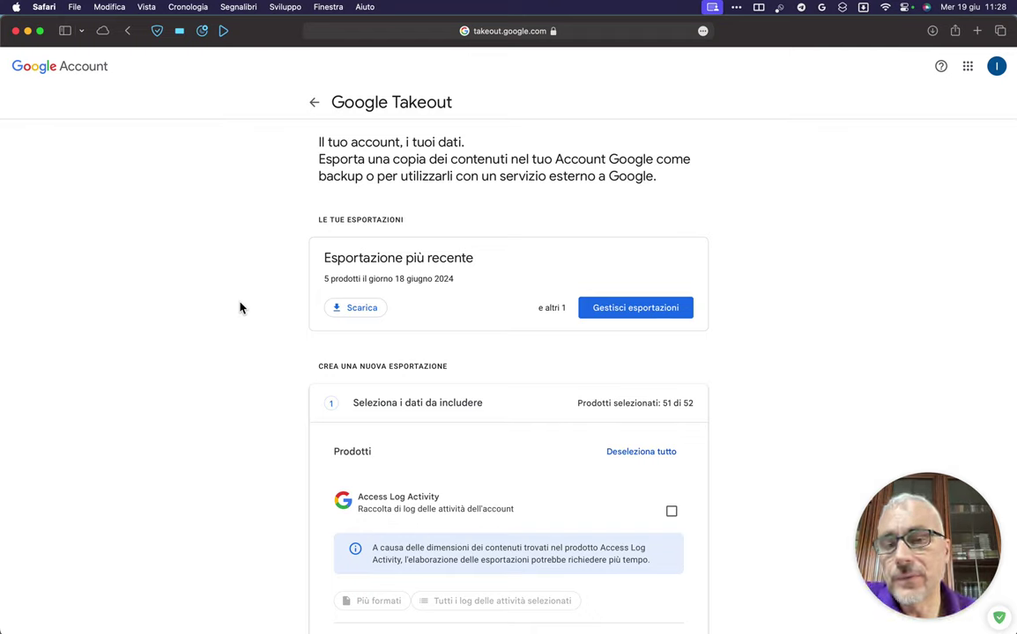
# - Review the university account's recent export and the products offered for a new export
pyautogui.click(248, 319)
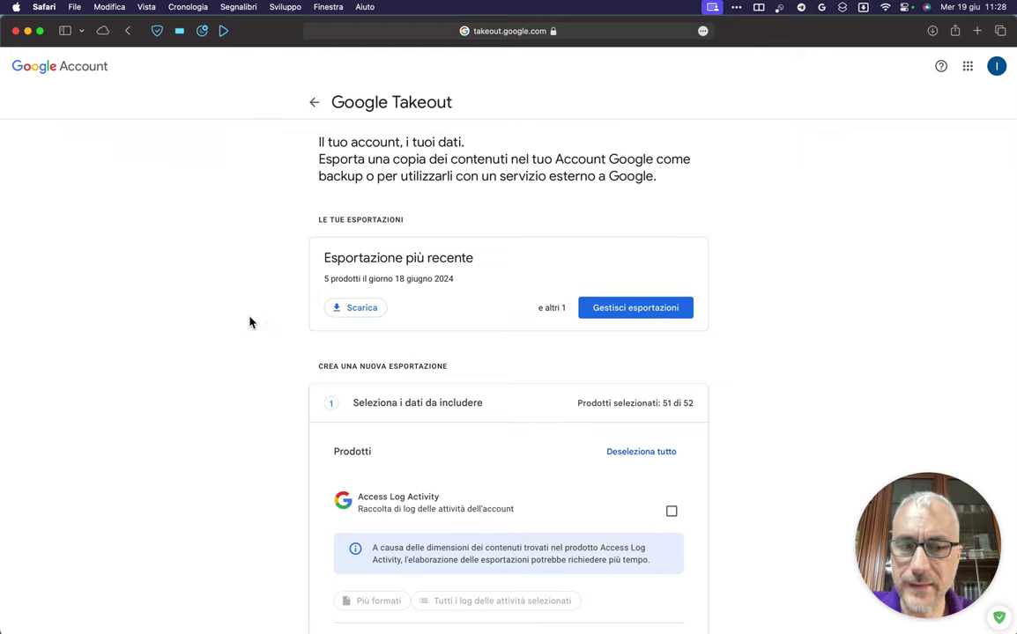
pyautogui.scroll(-5, 249, 322)
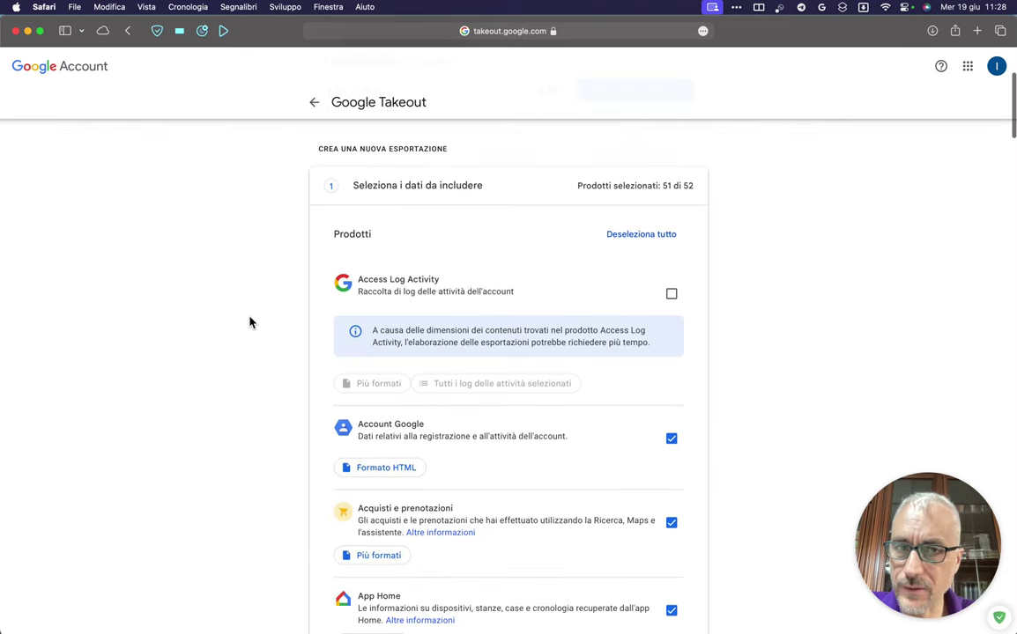
pyautogui.scroll(-9, 249, 323)
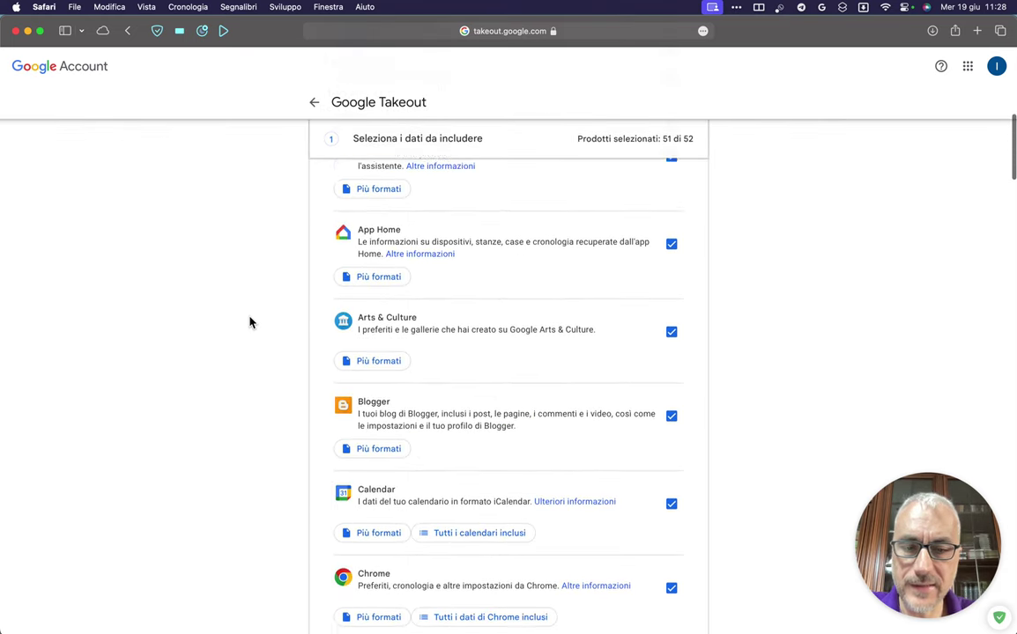
pyautogui.scroll(-3, 495, 306)
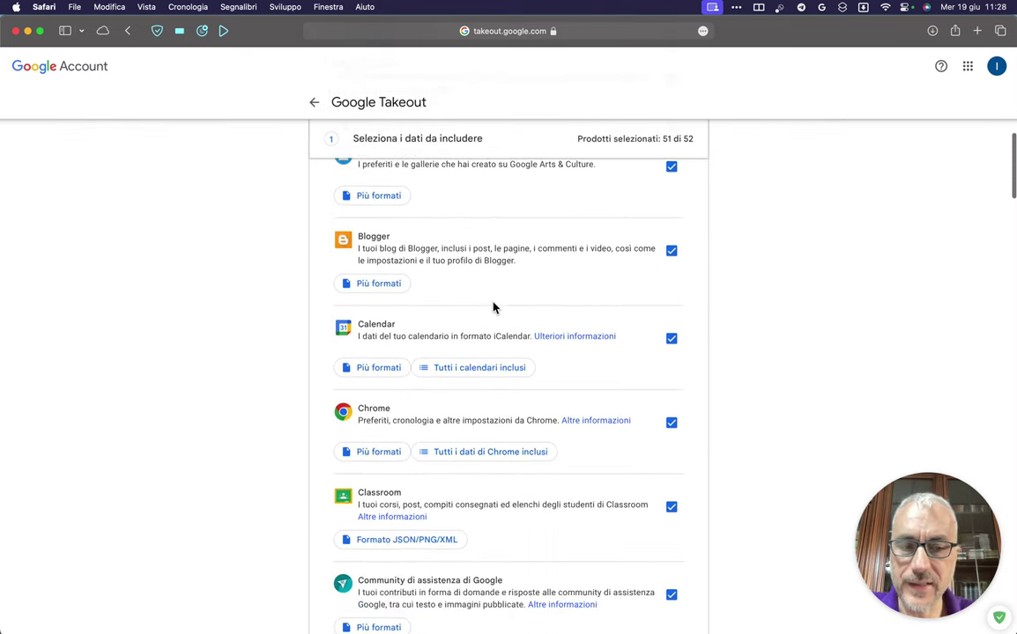
pyautogui.scroll(15, 493, 307)
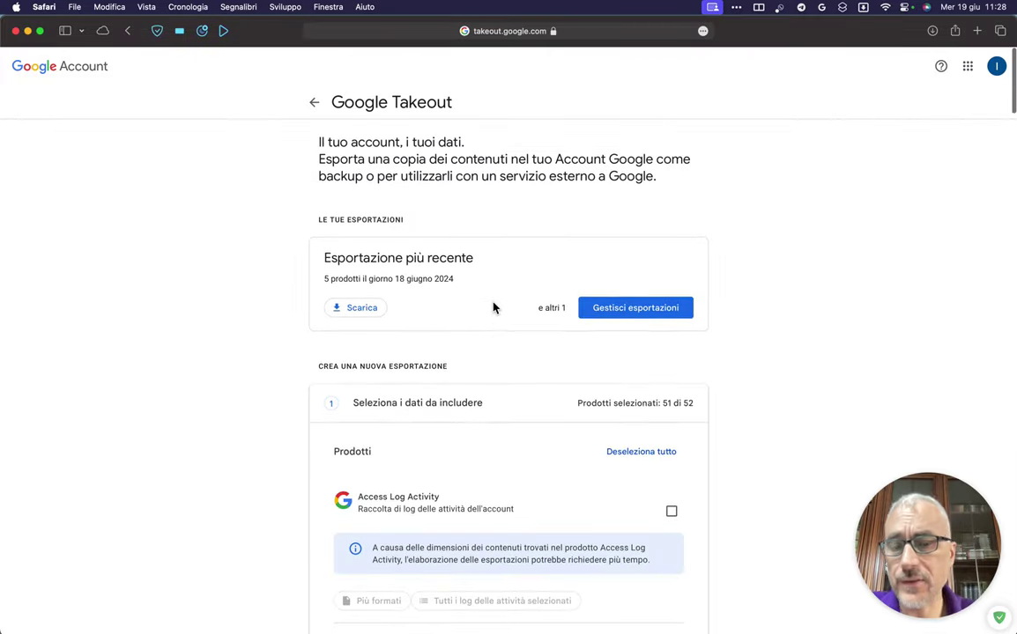
pyautogui.scroll(5, 493, 306)
pyautogui.scroll(-6, 494, 307)
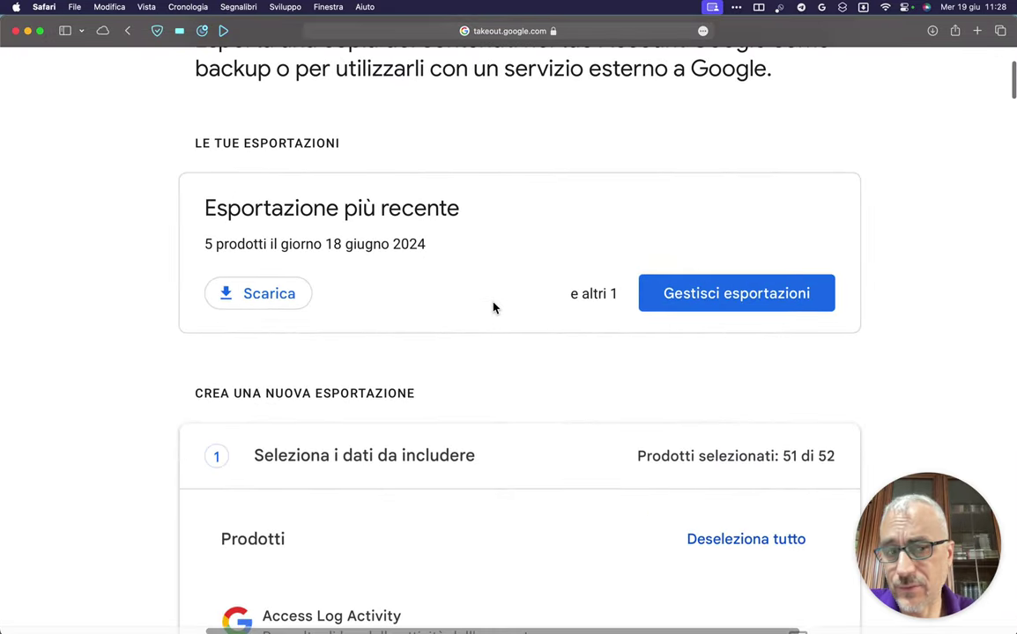
pyautogui.scroll(-2, 493, 308)
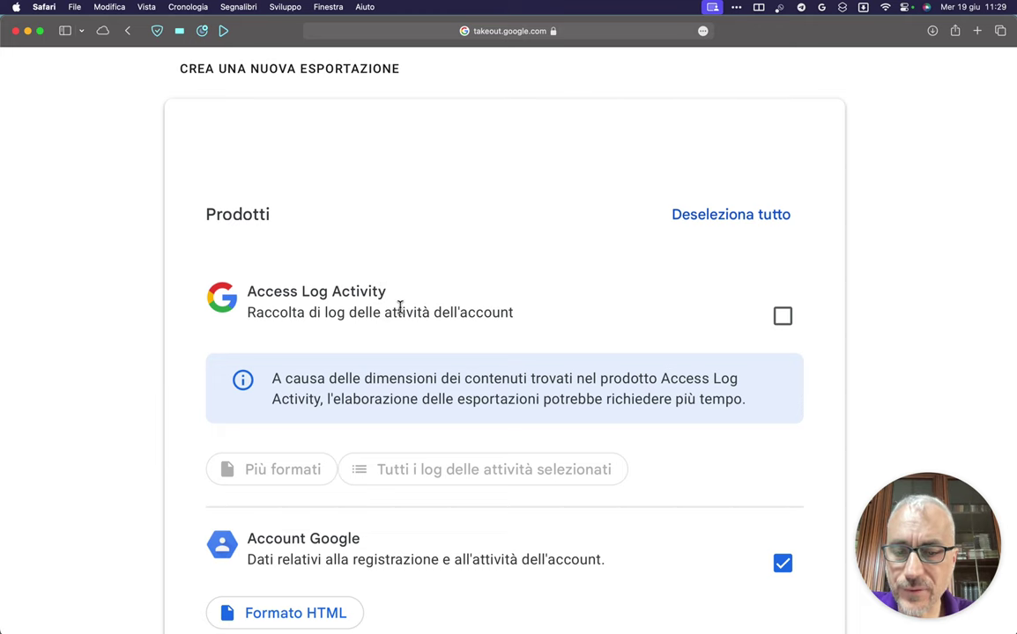
pyautogui.scroll(-10, 399, 306)
pyautogui.scroll(-2, 399, 307)
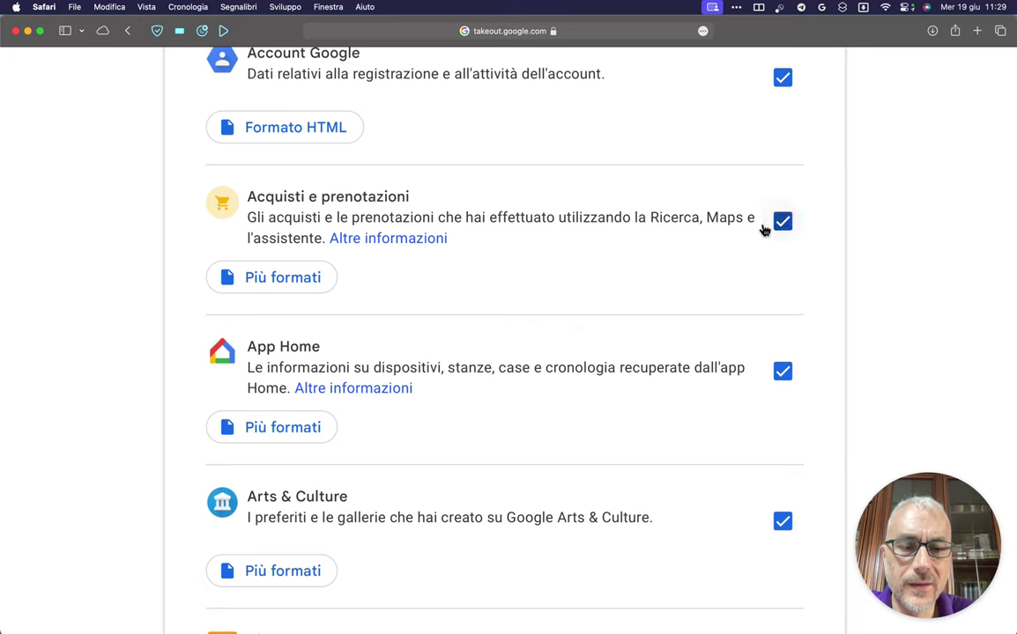
# - Deselect all products in the new export's data selection
pyautogui.scroll(10, 644, 225)
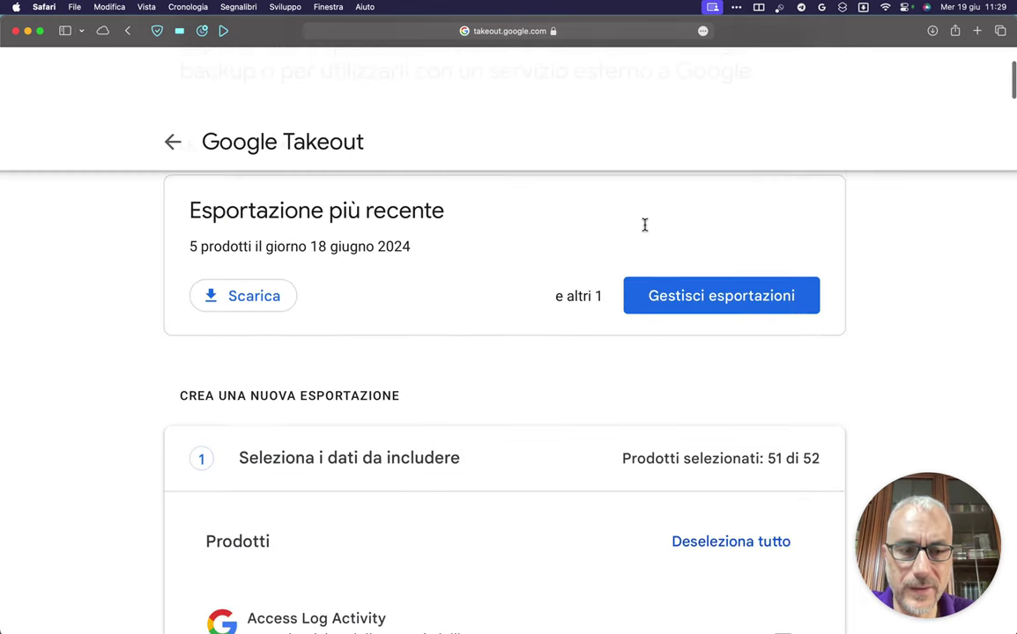
pyautogui.scroll(-5, 645, 231)
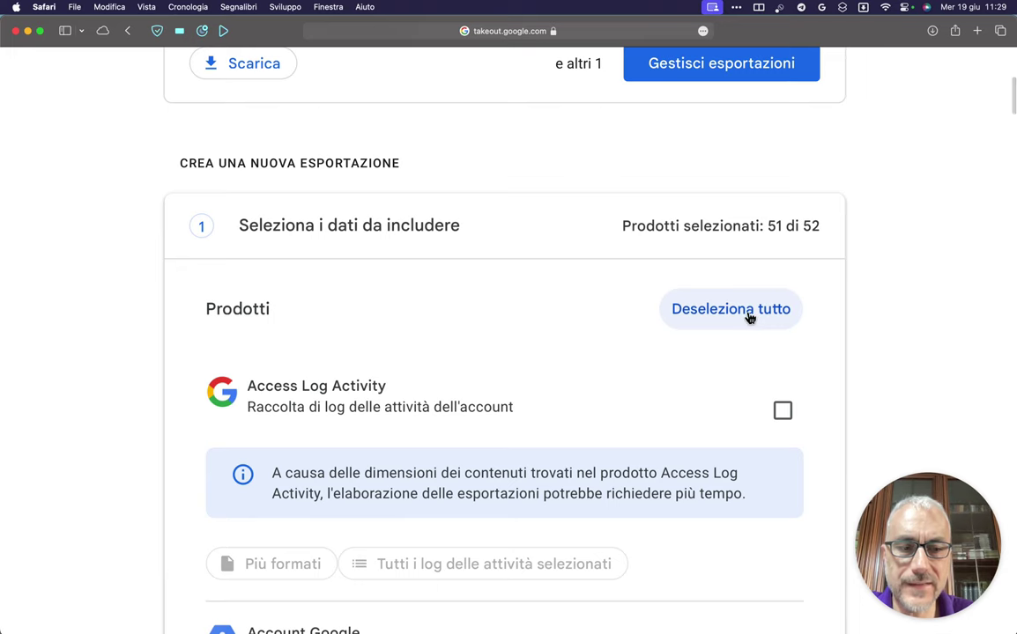
pyautogui.click(749, 317)
# - Include Calendar in the export, inspect which calendars it covers, and cancel its content options
pyautogui.scroll(-10, 629, 350)
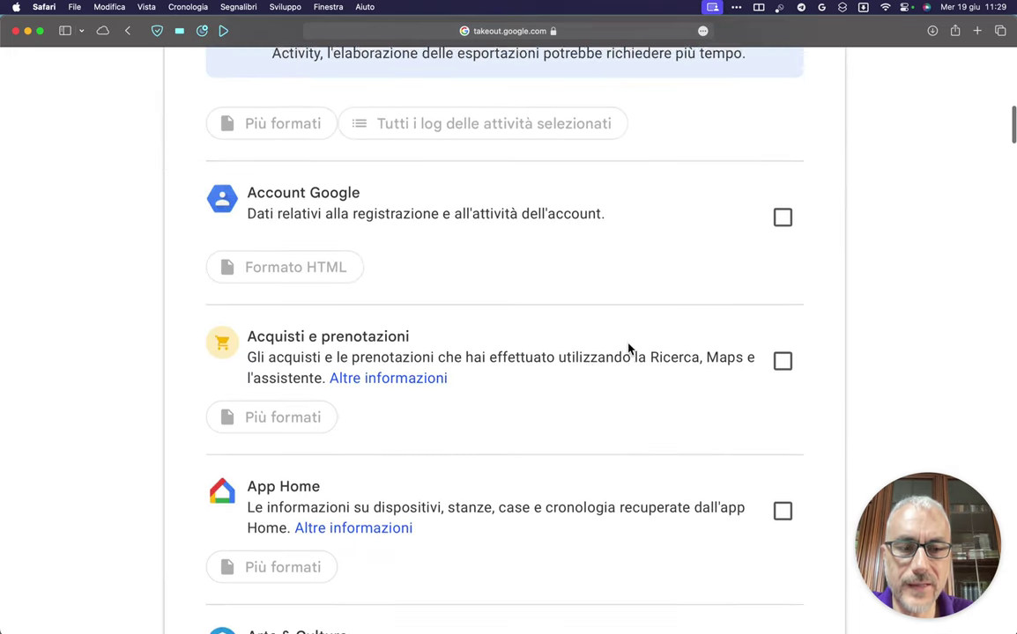
pyautogui.scroll(4, 628, 350)
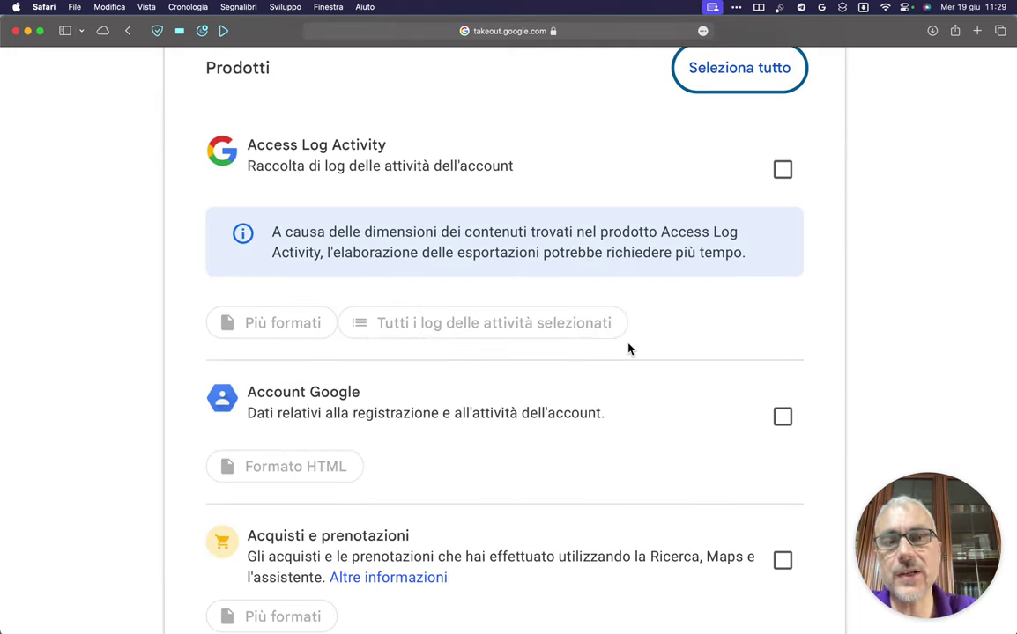
pyautogui.scroll(-13, 628, 350)
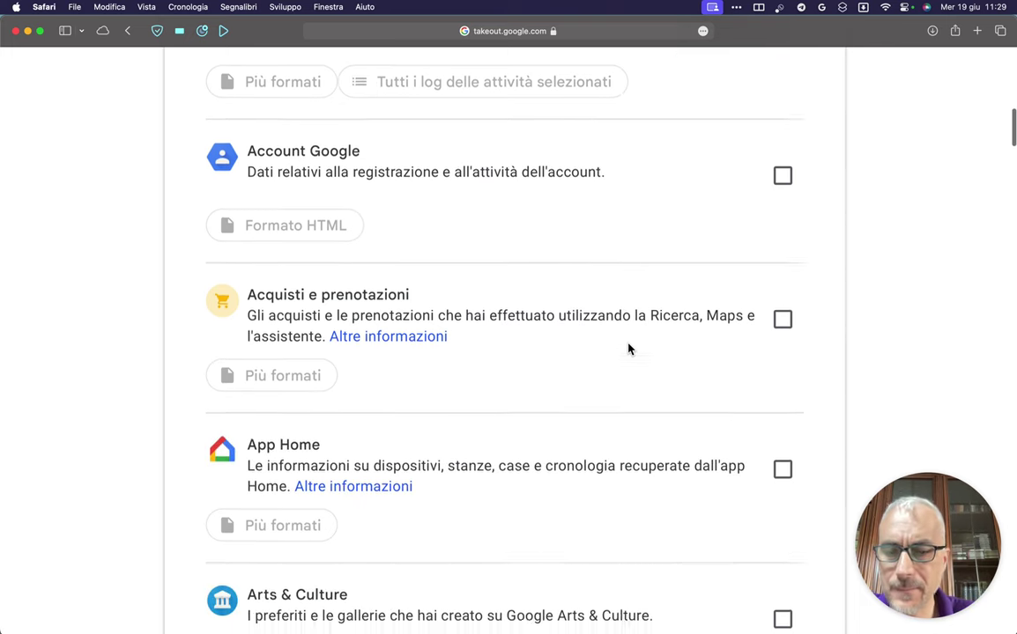
pyautogui.scroll(-2, 628, 350)
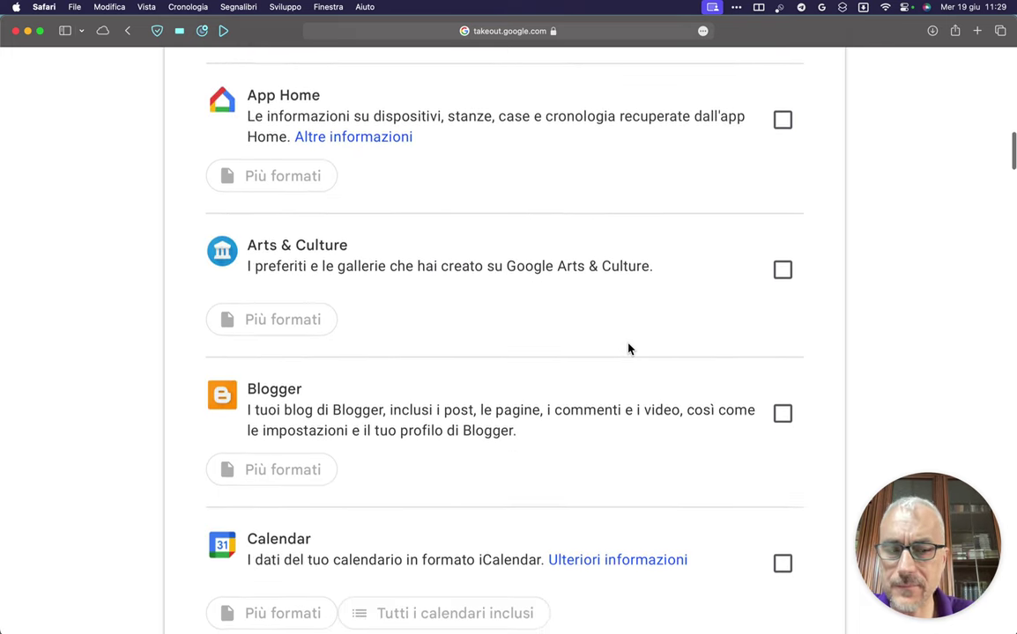
pyautogui.scroll(-2, 564, 418)
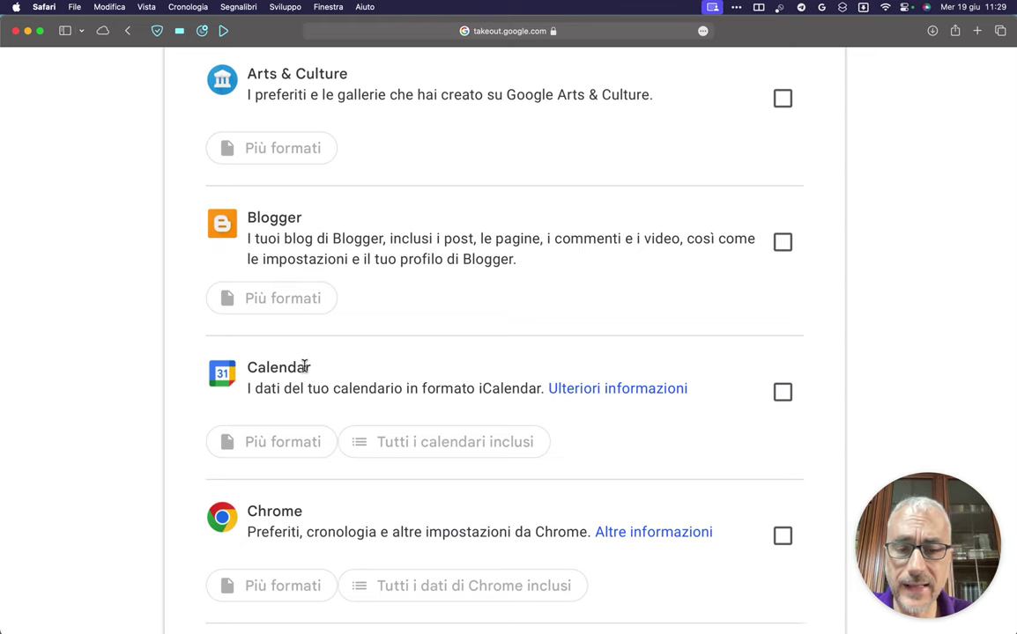
pyautogui.click(784, 395)
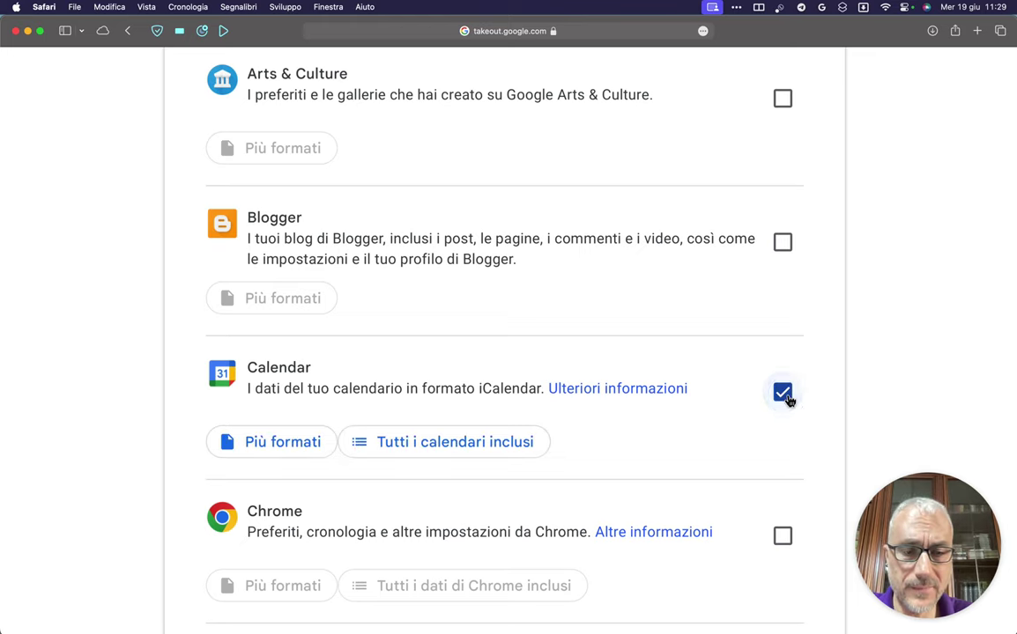
pyautogui.click(413, 444)
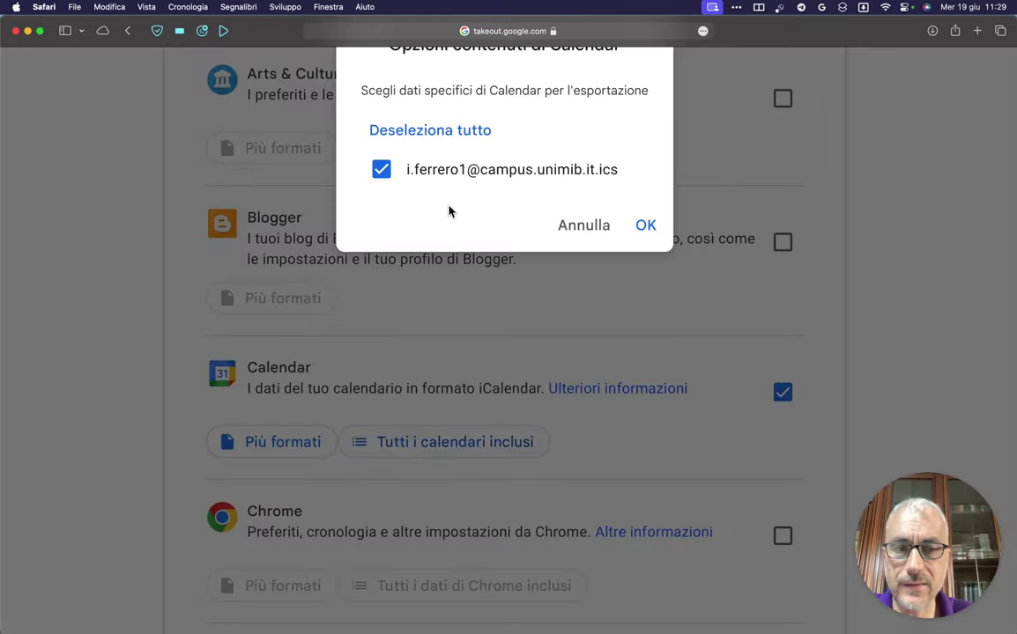
pyautogui.scroll(2, 445, 214)
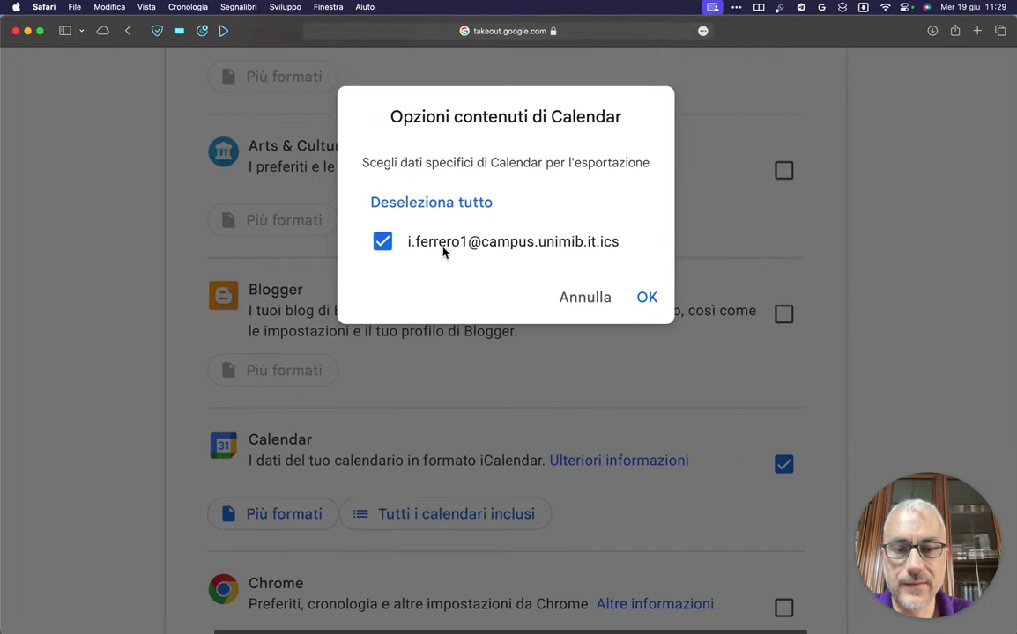
pyautogui.click(584, 301)
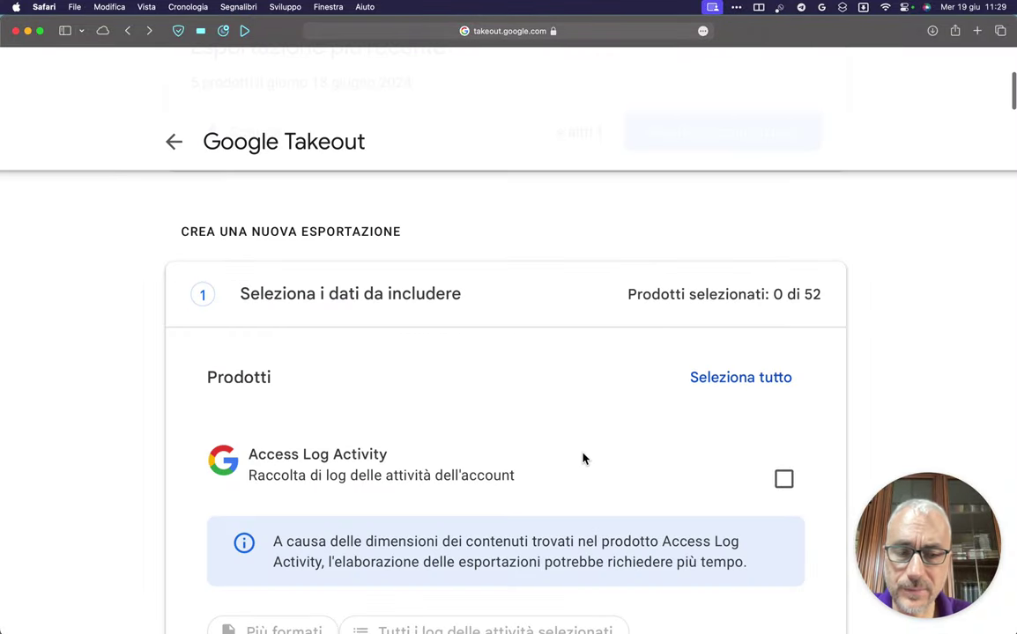
# - Include Classroom data in the new export
pyautogui.scroll(-5, 584, 461)
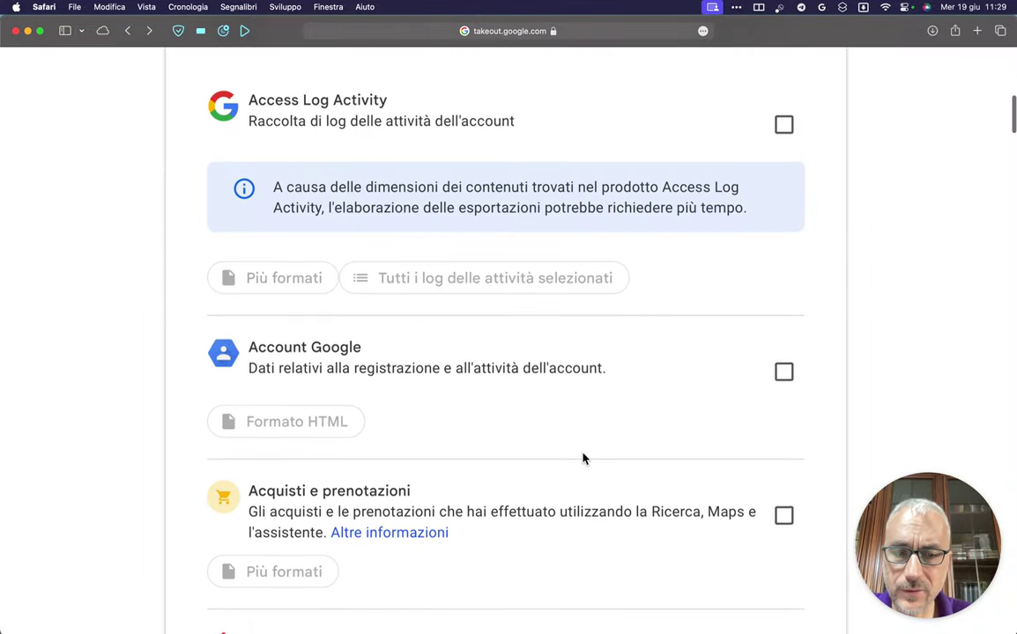
pyautogui.scroll(-10, 582, 458)
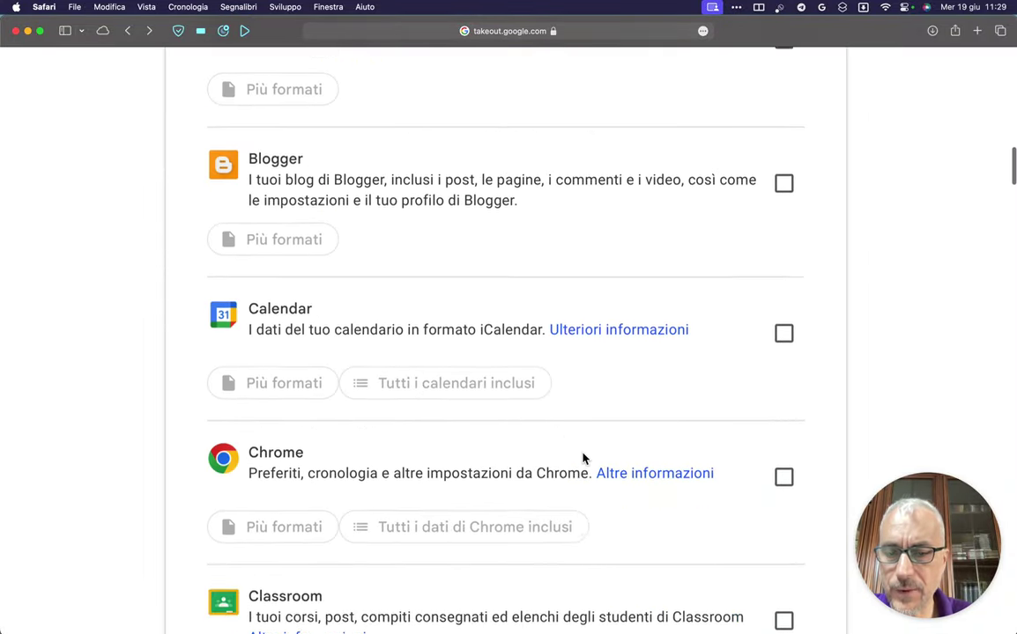
pyautogui.scroll(-2, 583, 458)
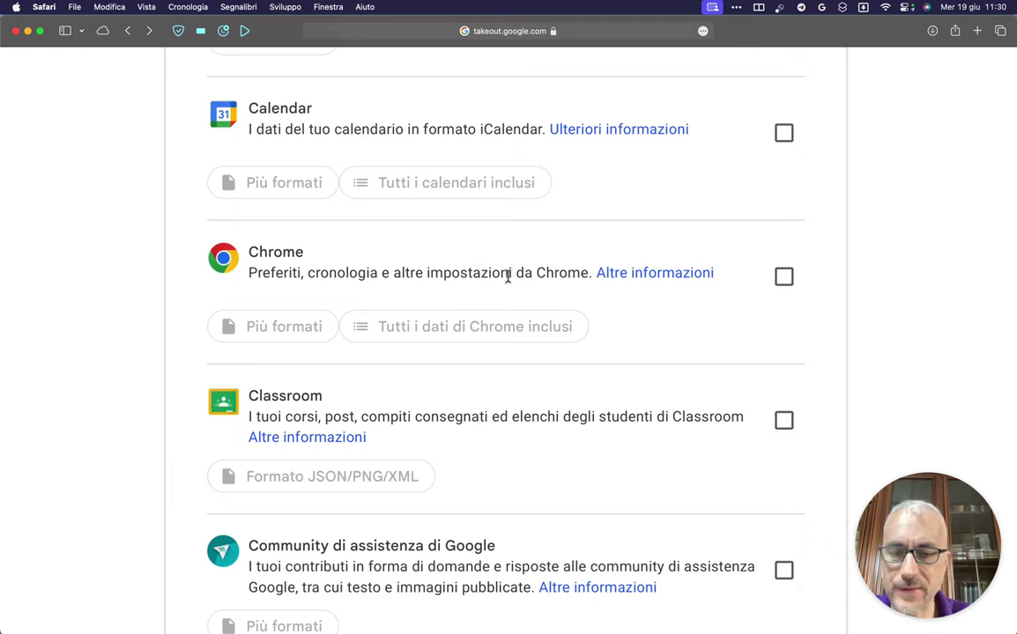
pyautogui.scroll(-5, 507, 275)
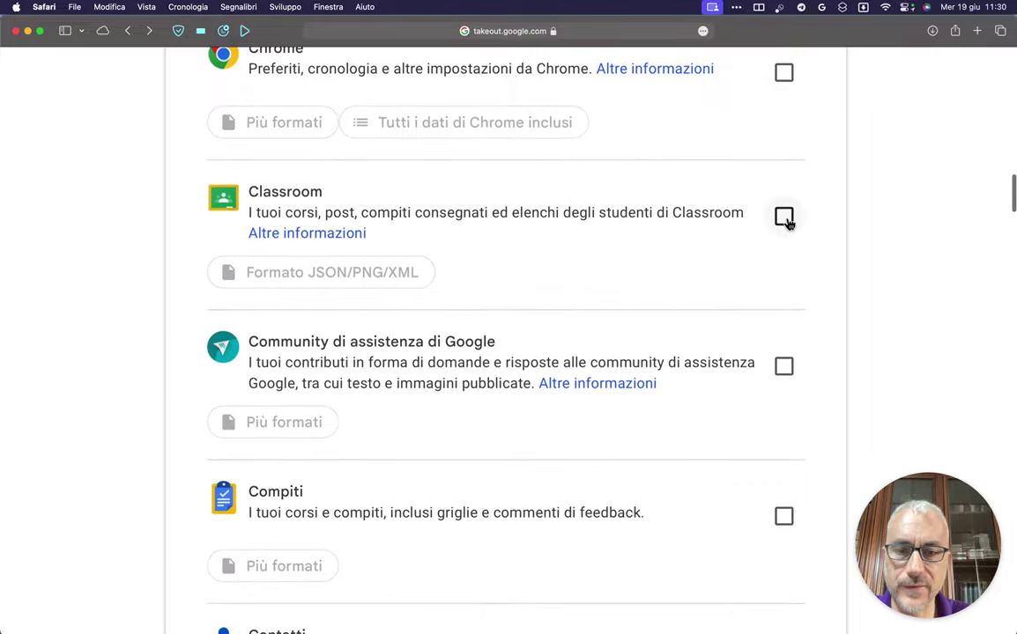
pyautogui.click(786, 221)
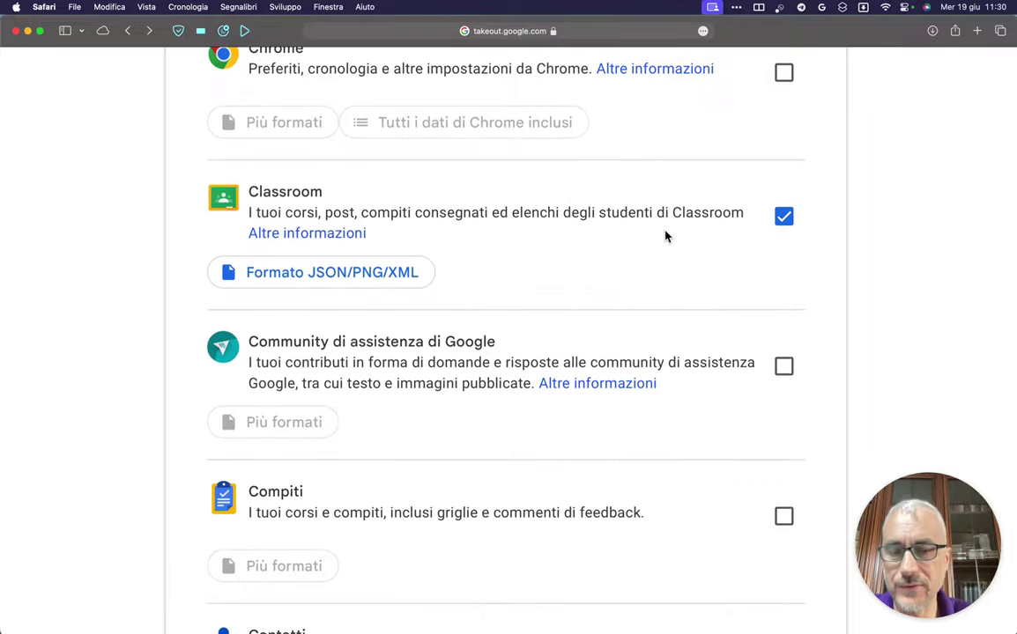
# - Include Contacts (Contatti) data in the new export
pyautogui.scroll(-5, 665, 236)
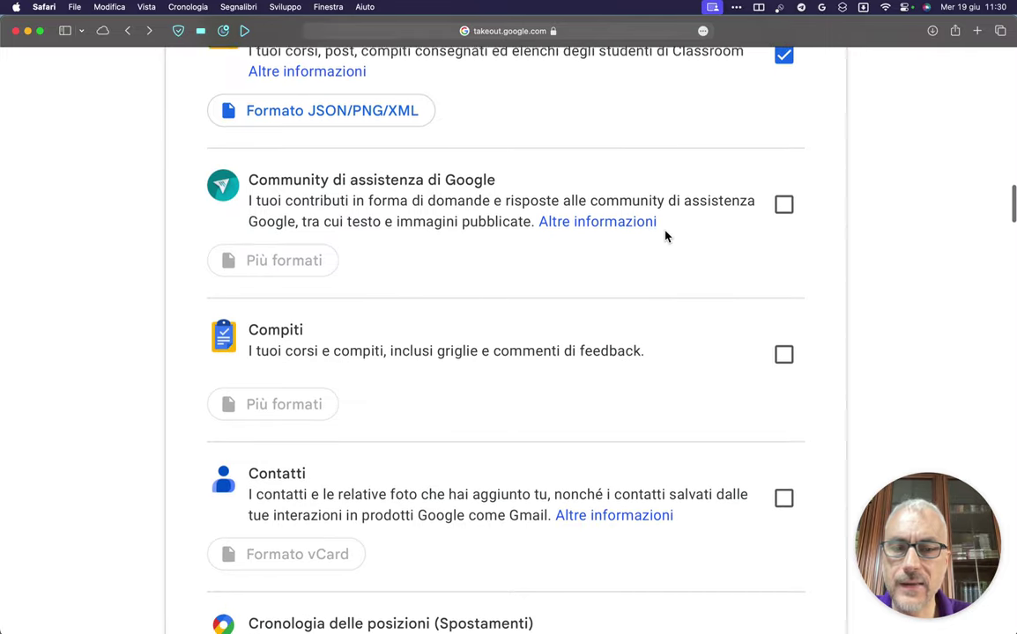
pyautogui.scroll(-2, 665, 236)
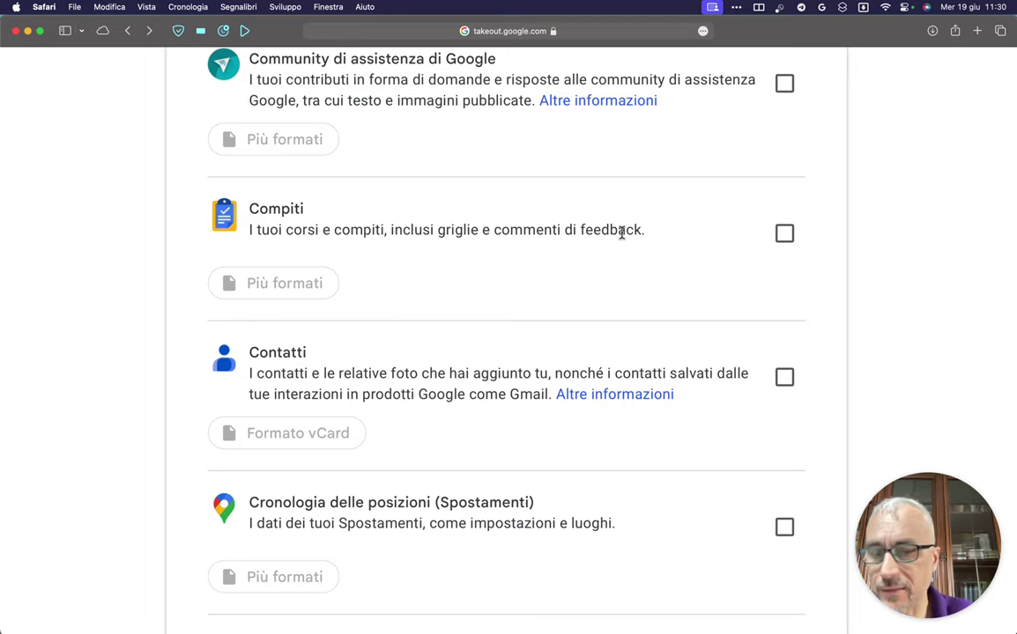
pyautogui.scroll(-3, 621, 233)
pyautogui.click(784, 245)
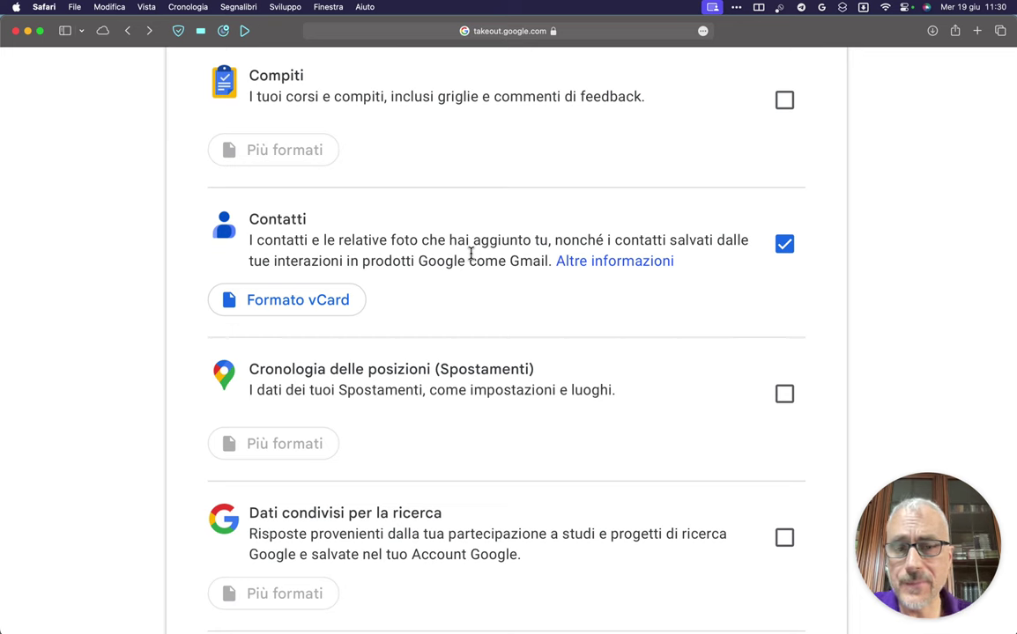
# - Include Drive data in the new export
pyautogui.scroll(-5, 470, 254)
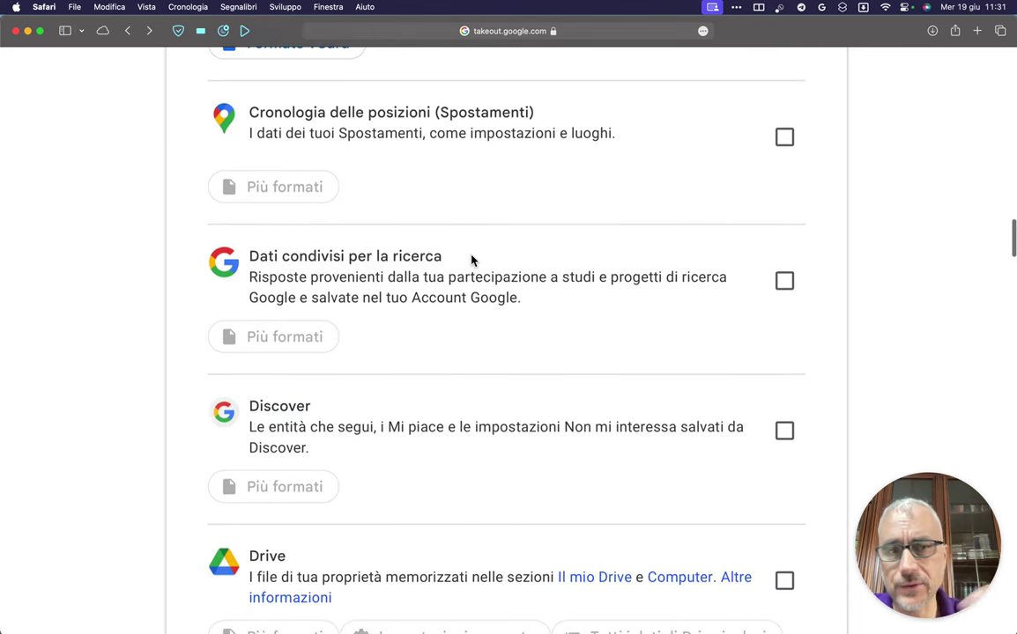
pyautogui.scroll(-5, 471, 260)
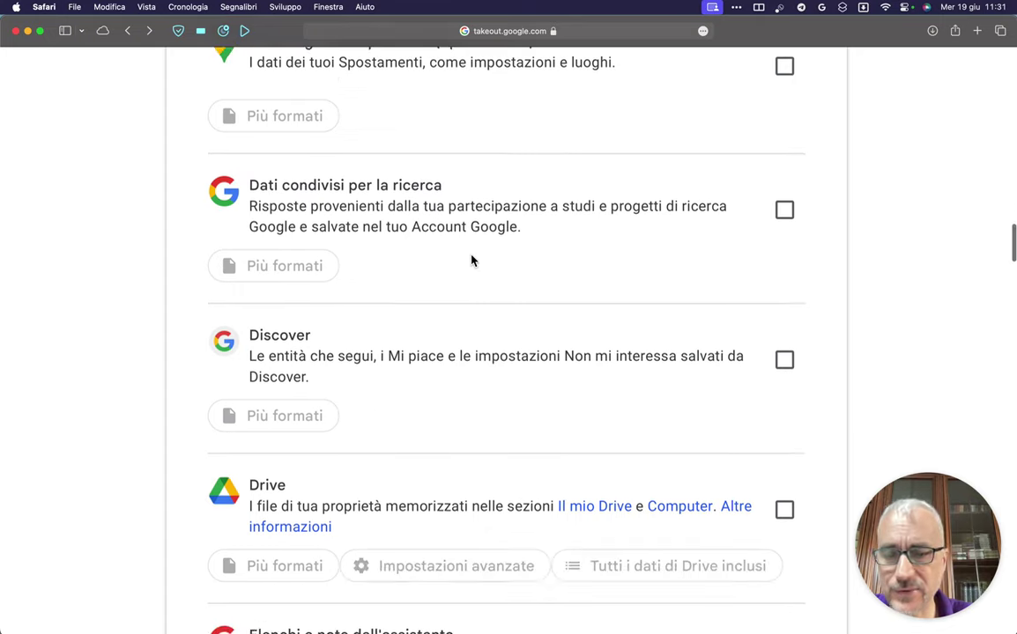
pyautogui.scroll(-2, 470, 259)
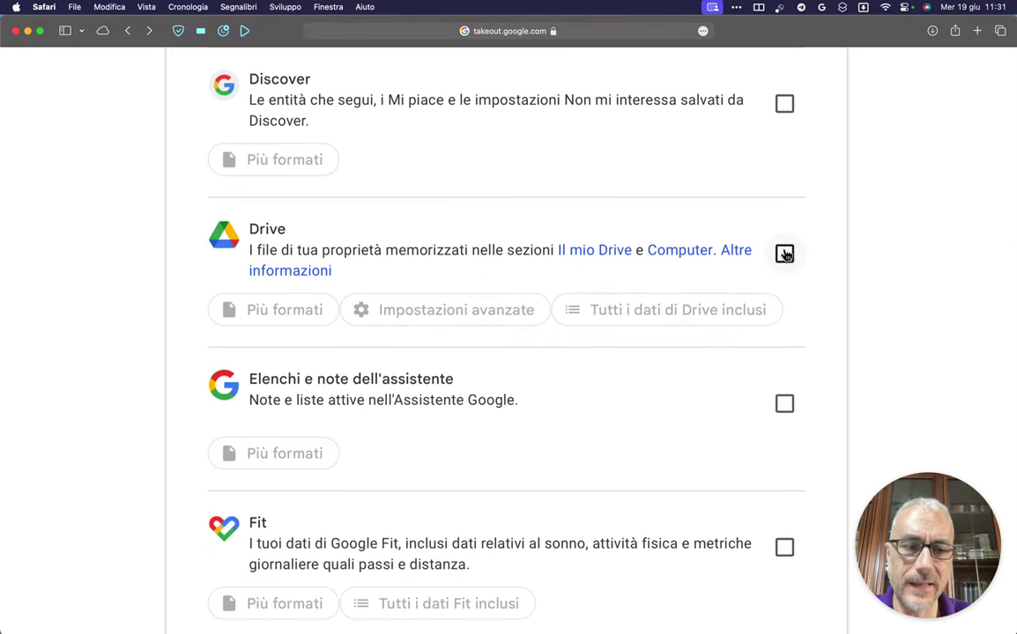
pyautogui.click(784, 254)
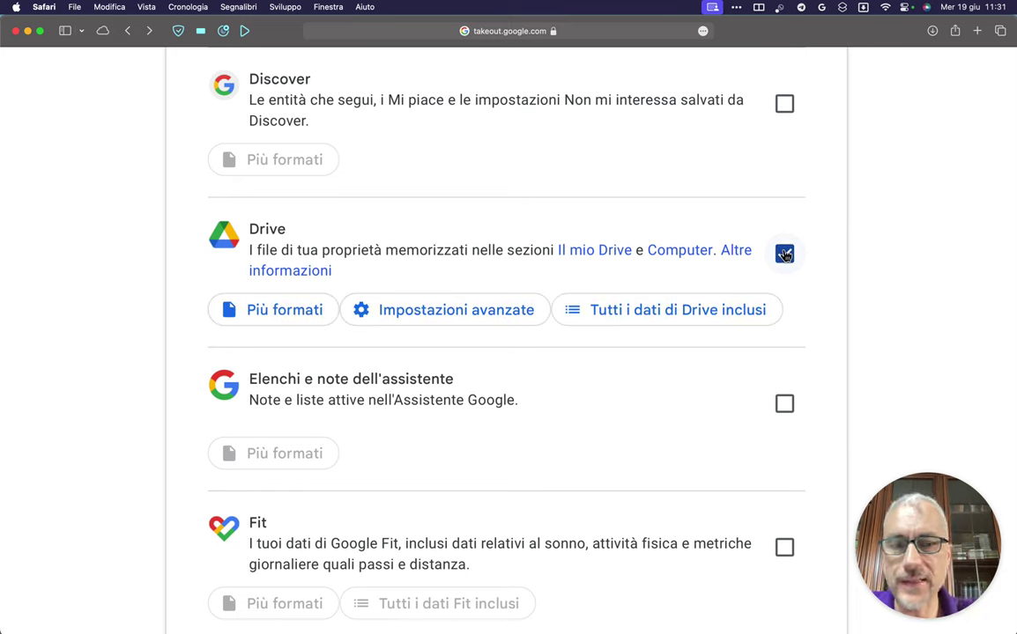
# - Review the folders in Drive's content options, switch the inclusion of all files and folders off and on again, and accept the options
pyautogui.click(662, 311)
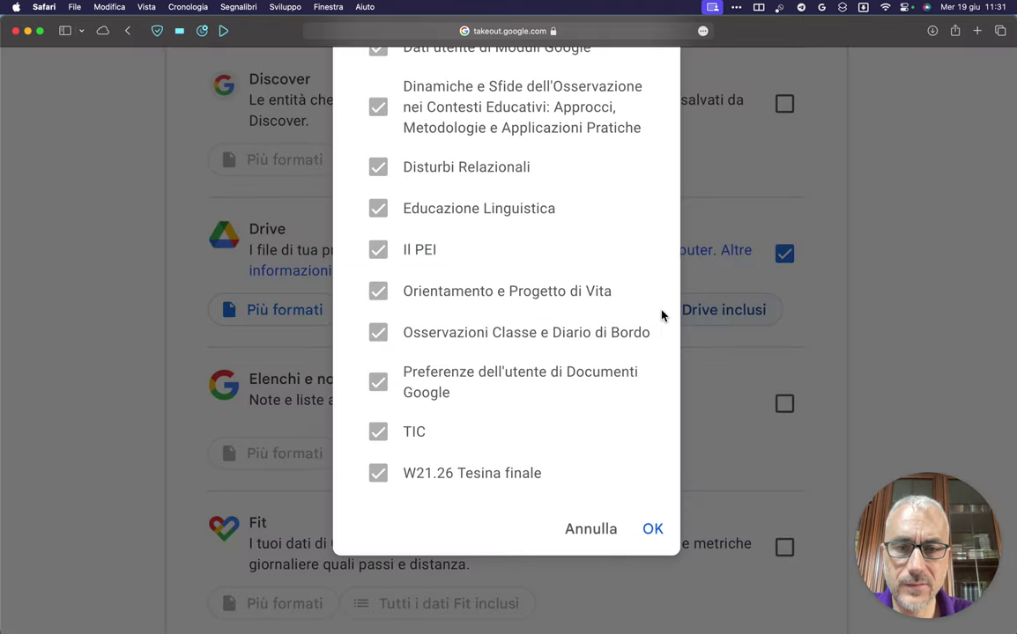
pyautogui.scroll(5, 555, 295)
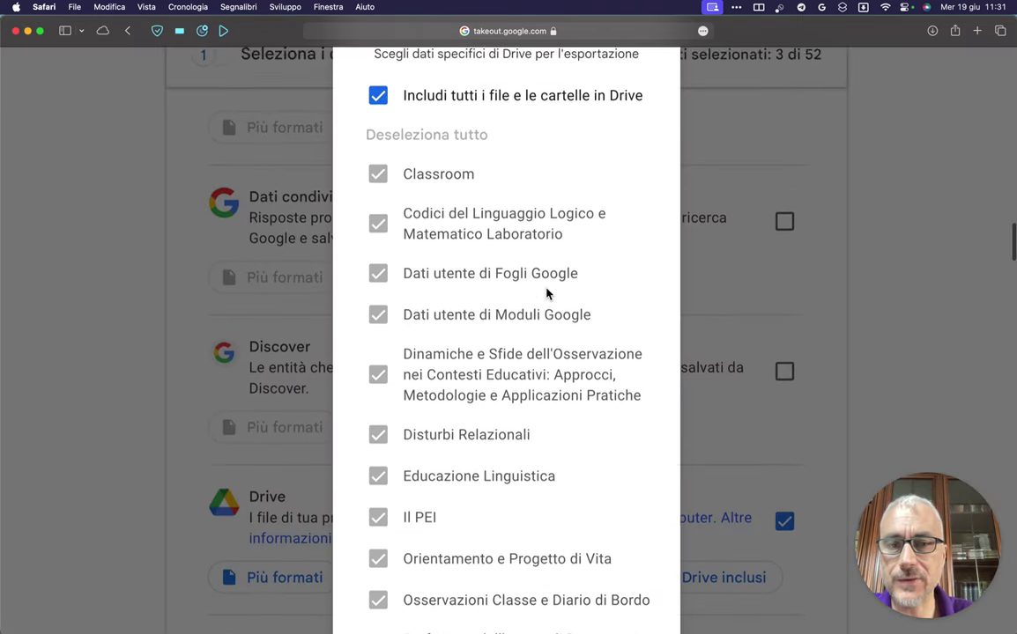
pyautogui.scroll(-2, 546, 293)
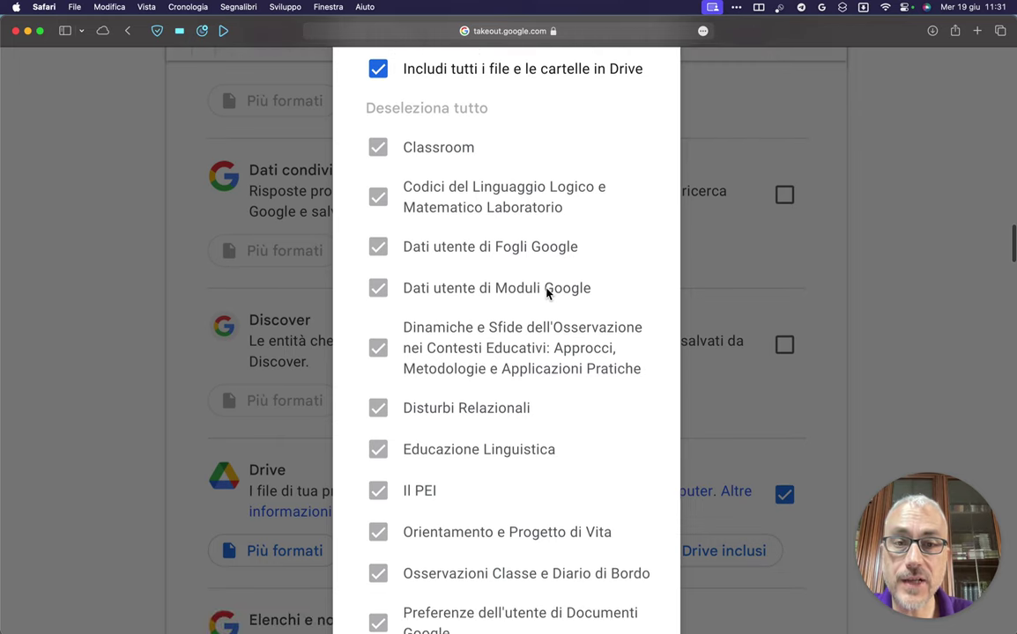
pyautogui.scroll(-3, 546, 293)
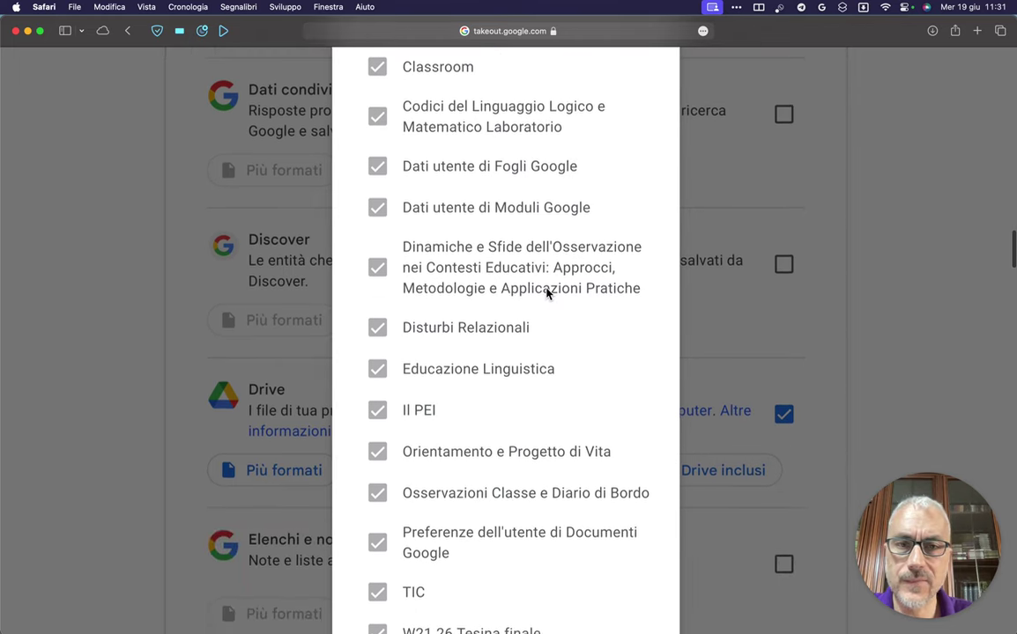
pyautogui.scroll(-5, 546, 293)
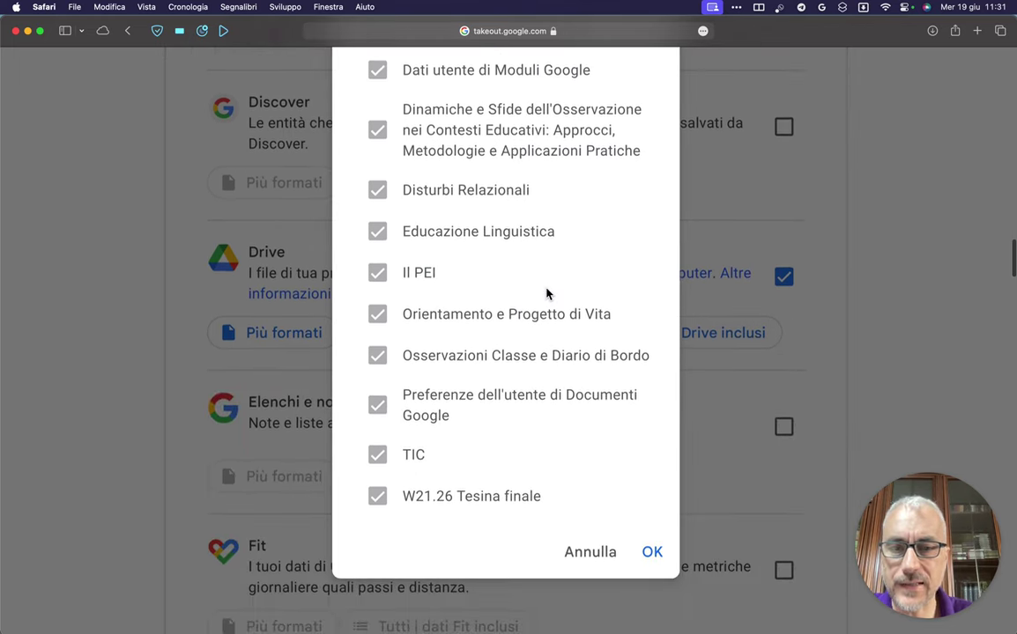
pyautogui.scroll(12, 547, 293)
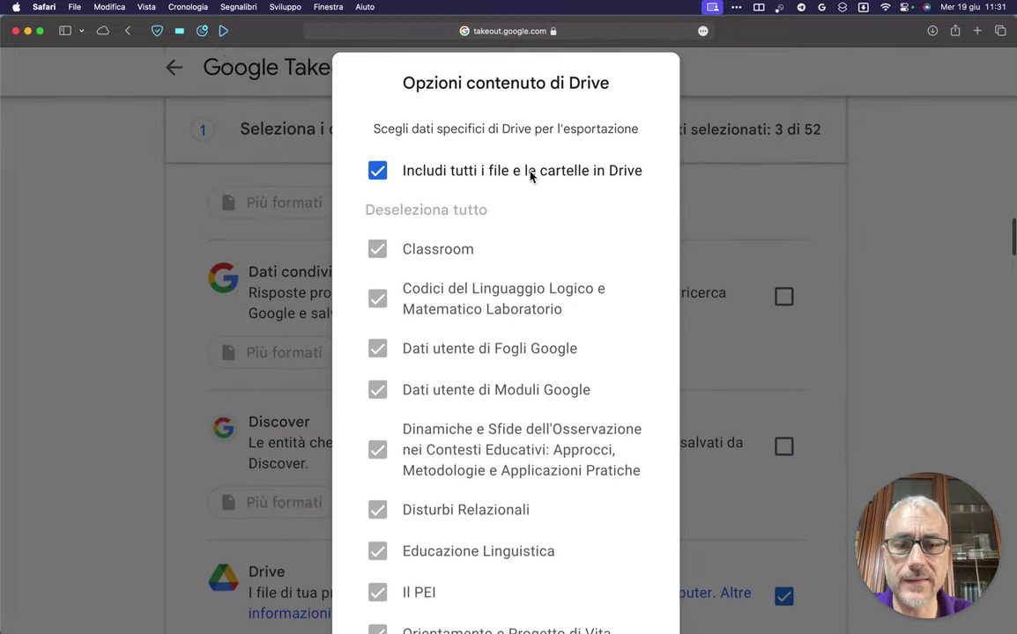
pyautogui.click(376, 171)
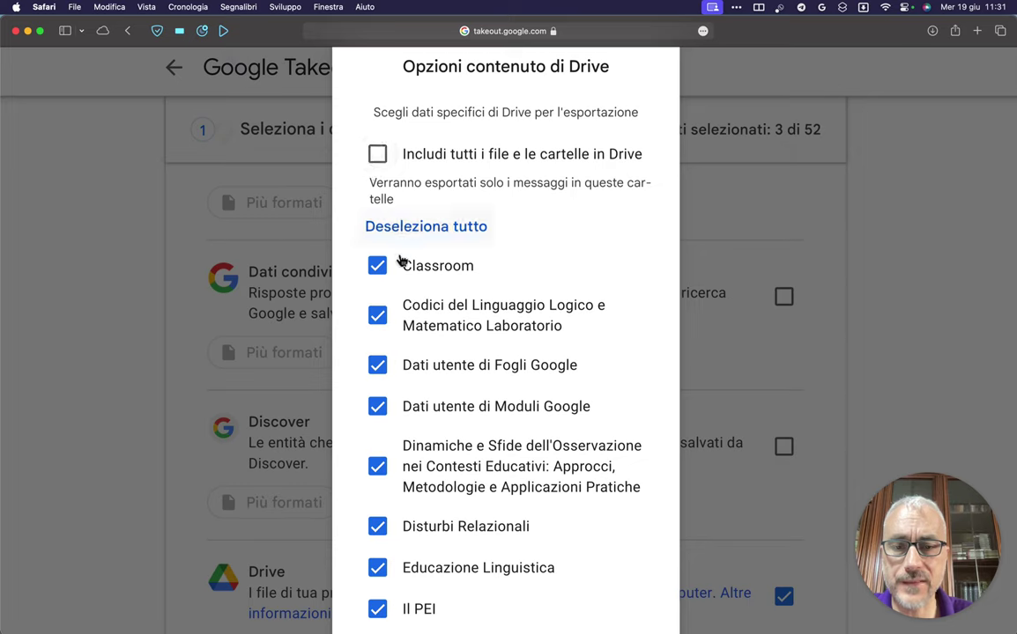
pyautogui.click(379, 158)
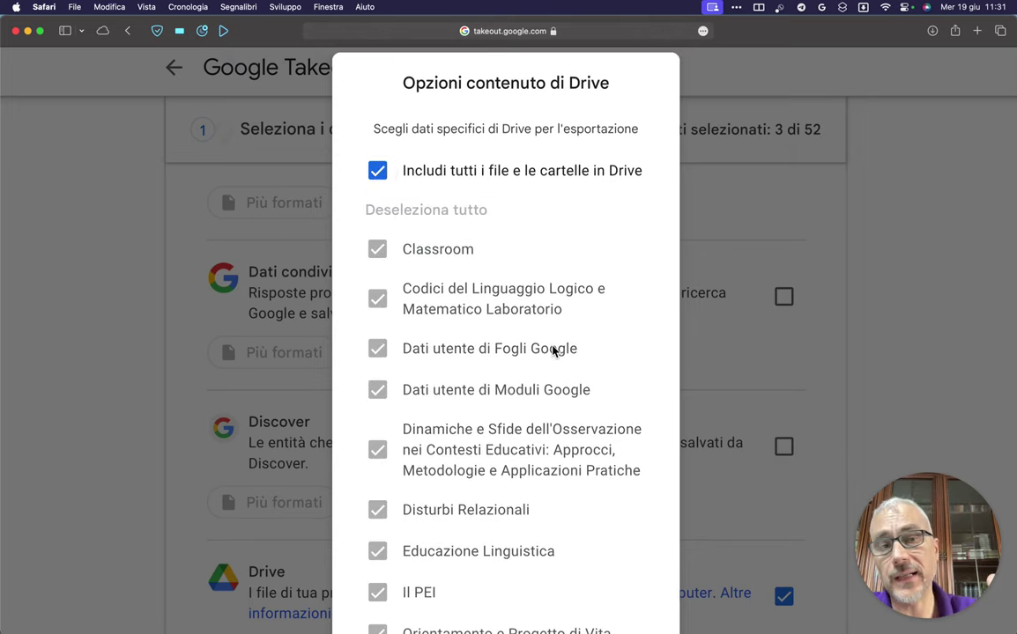
pyautogui.scroll(-5, 554, 351)
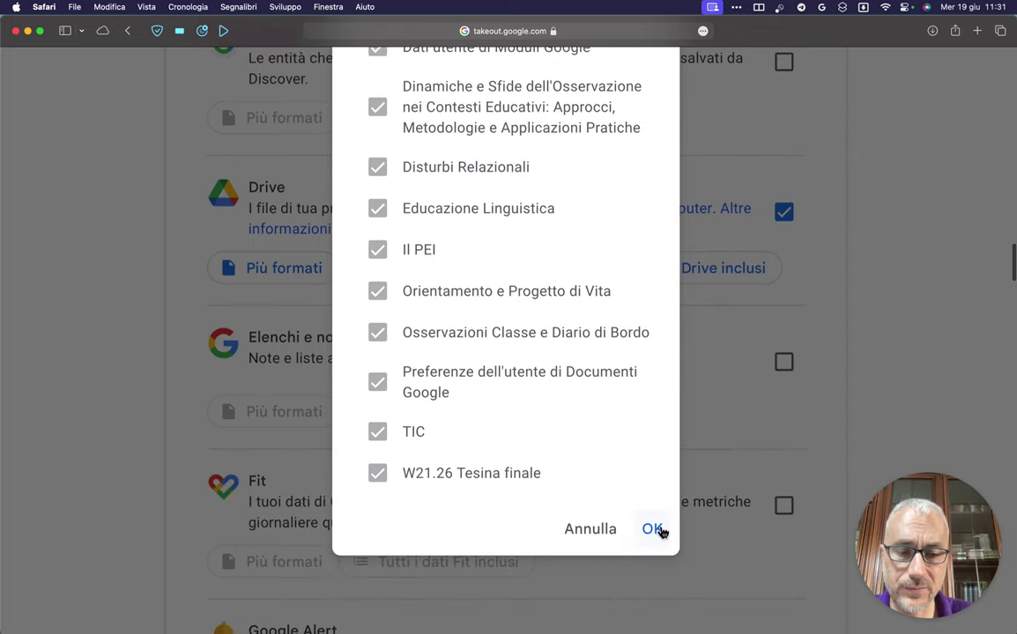
pyautogui.click(653, 531)
# - Review the products listed from Drive to Keep, and select Keep for the export and deselect it again
pyautogui.scroll(-4, 560, 363)
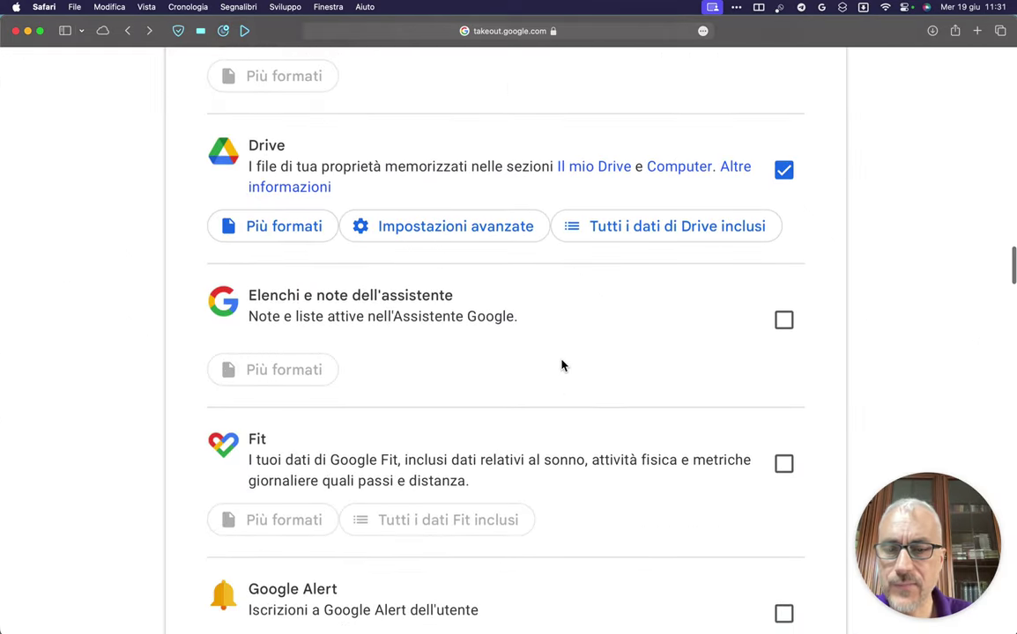
pyautogui.scroll(-12, 563, 365)
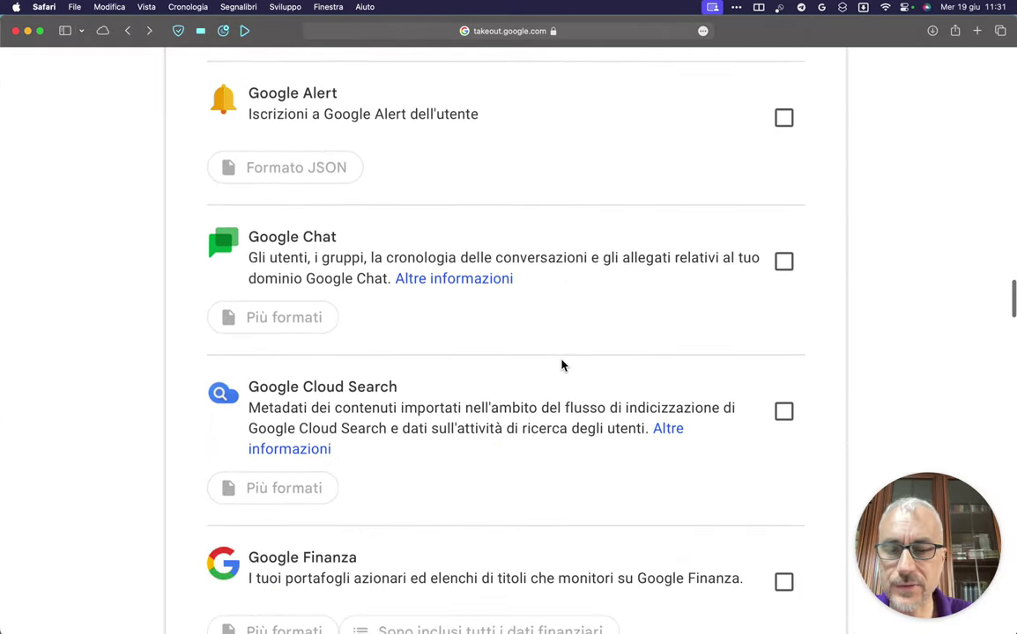
pyautogui.scroll(-3, 562, 364)
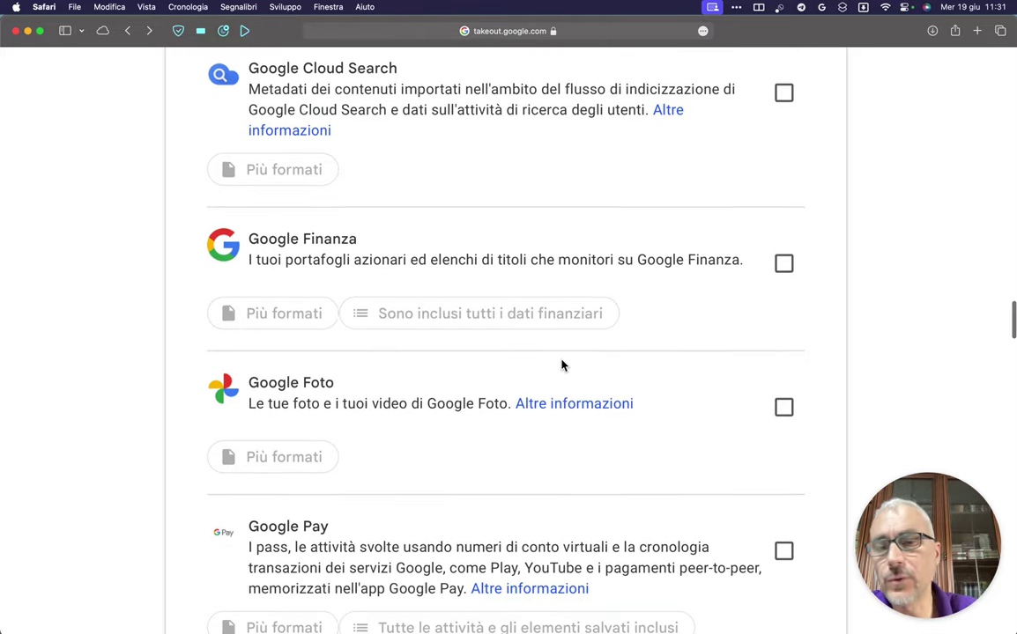
pyautogui.scroll(-3, 562, 364)
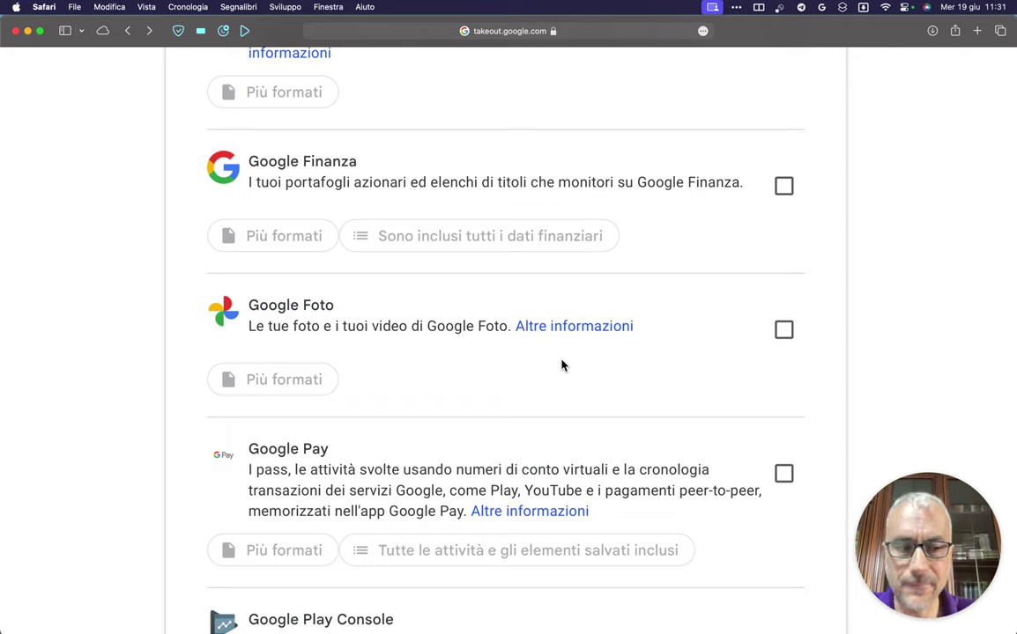
pyautogui.scroll(-8, 562, 365)
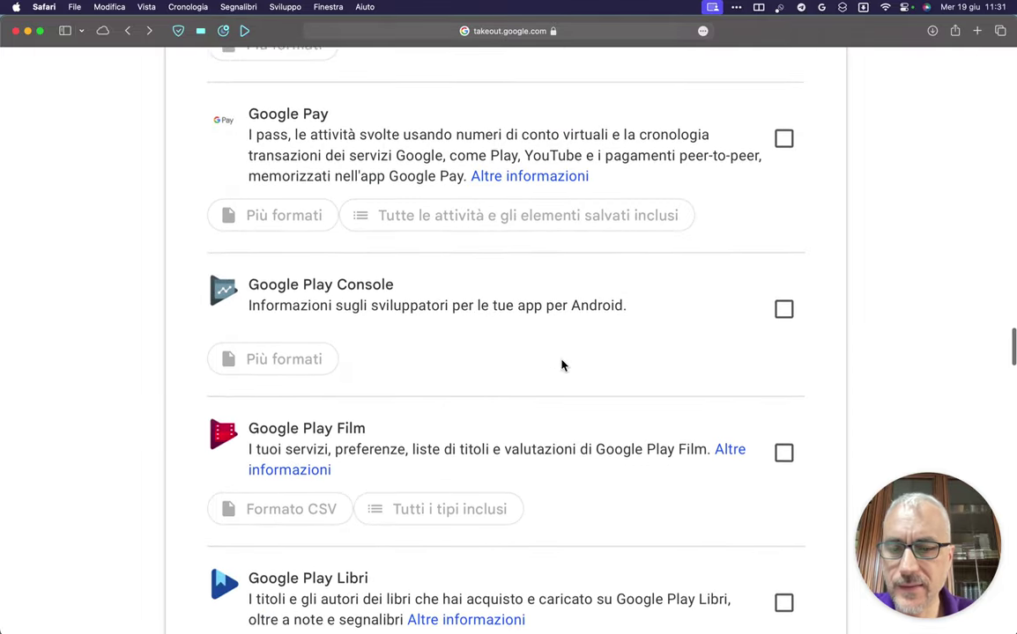
pyautogui.scroll(-17, 562, 365)
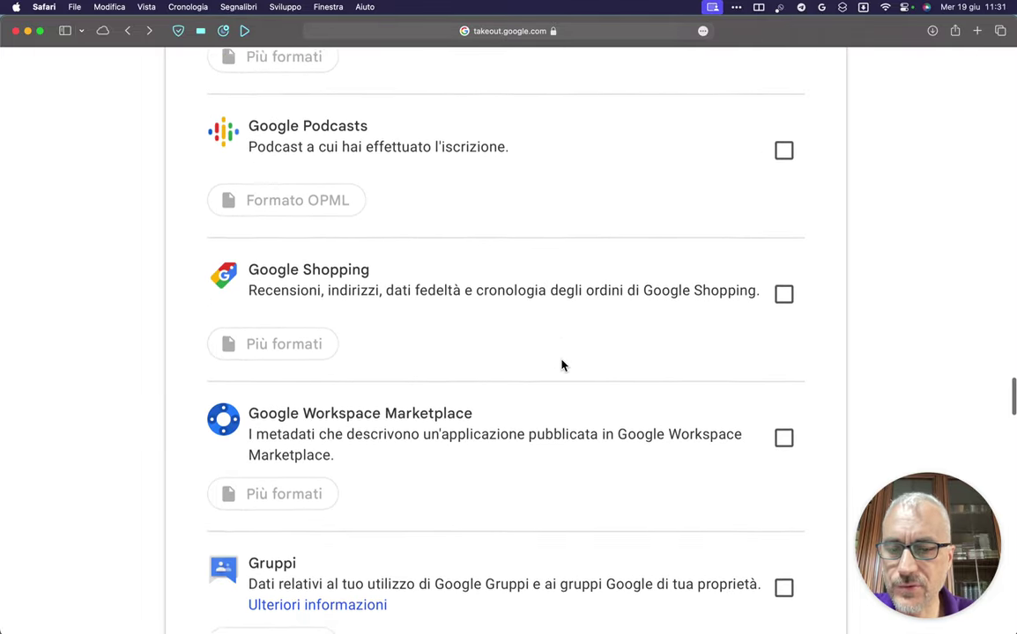
pyautogui.scroll(-6, 563, 364)
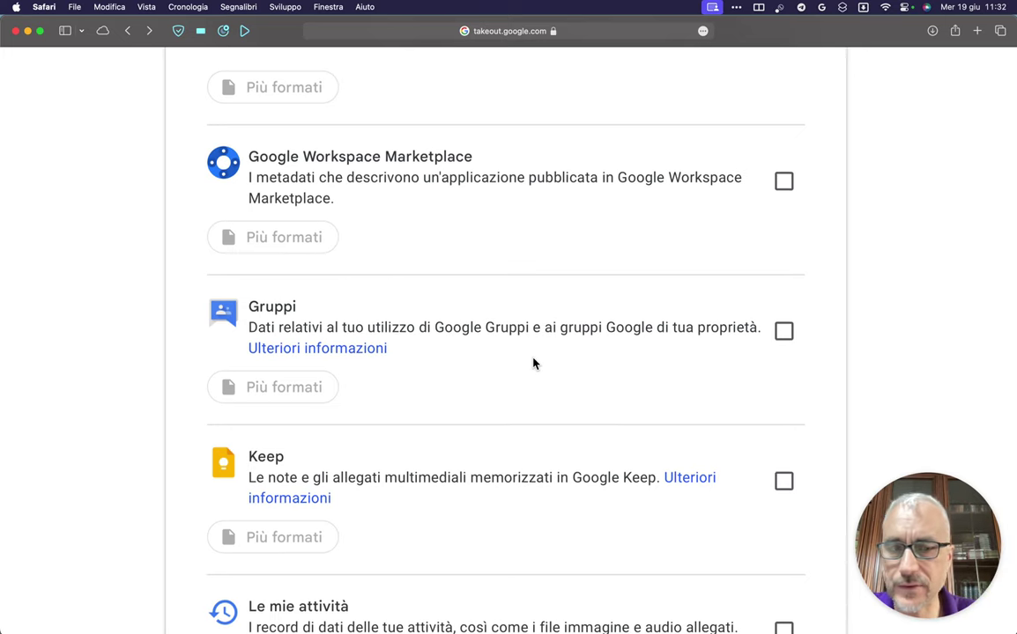
pyautogui.scroll(-3, 532, 363)
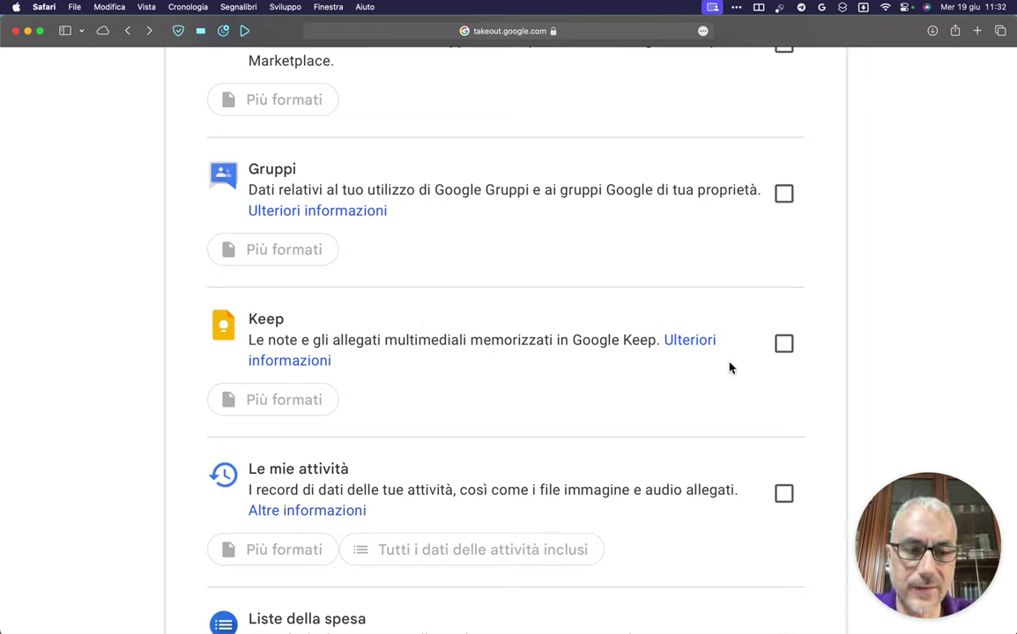
pyautogui.click(783, 344)
pyautogui.click(783, 345)
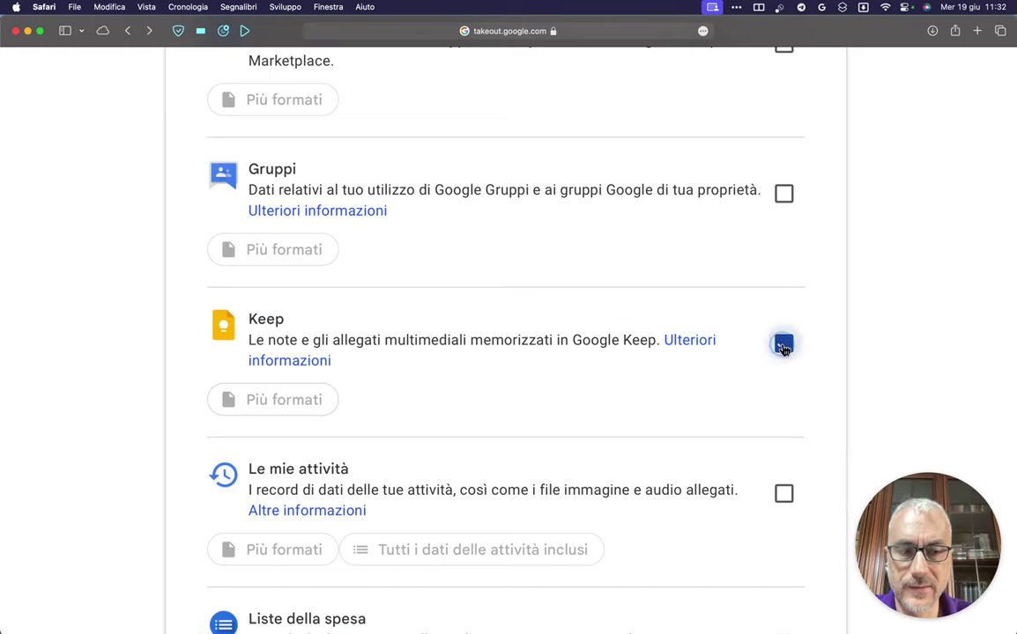
# - Include Gmail (Posta) data in the new export
pyautogui.scroll(-5, 515, 380)
pyautogui.scroll(-3, 515, 380)
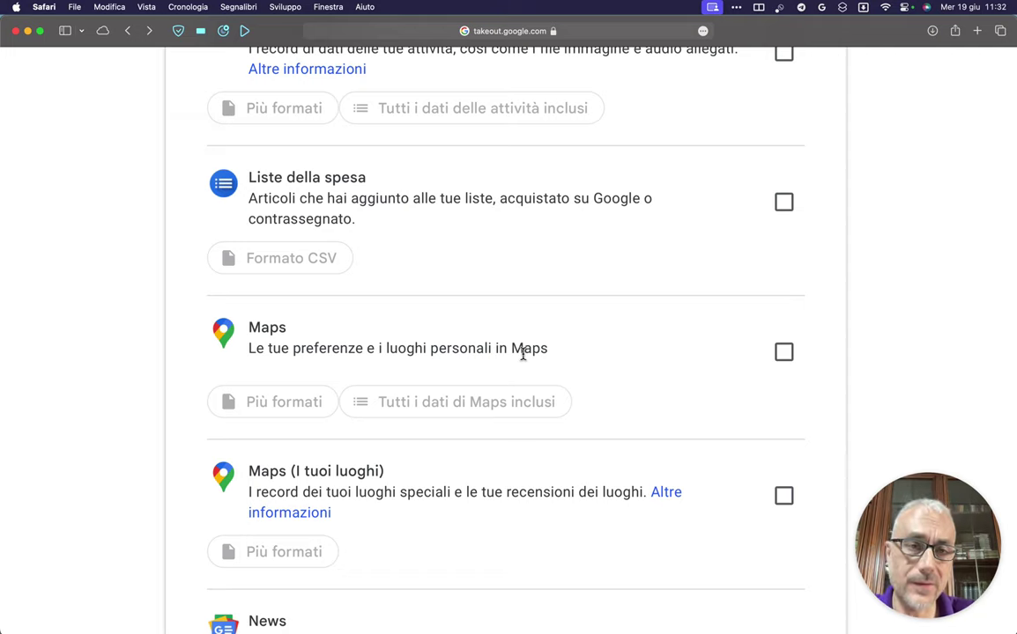
pyautogui.scroll(-3, 523, 353)
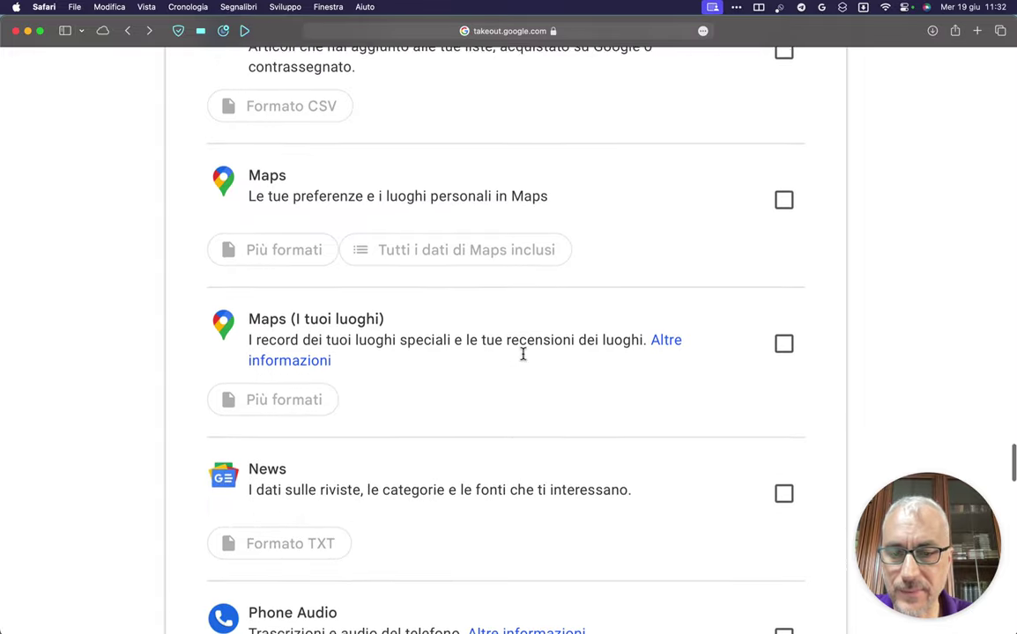
pyautogui.scroll(-5, 522, 354)
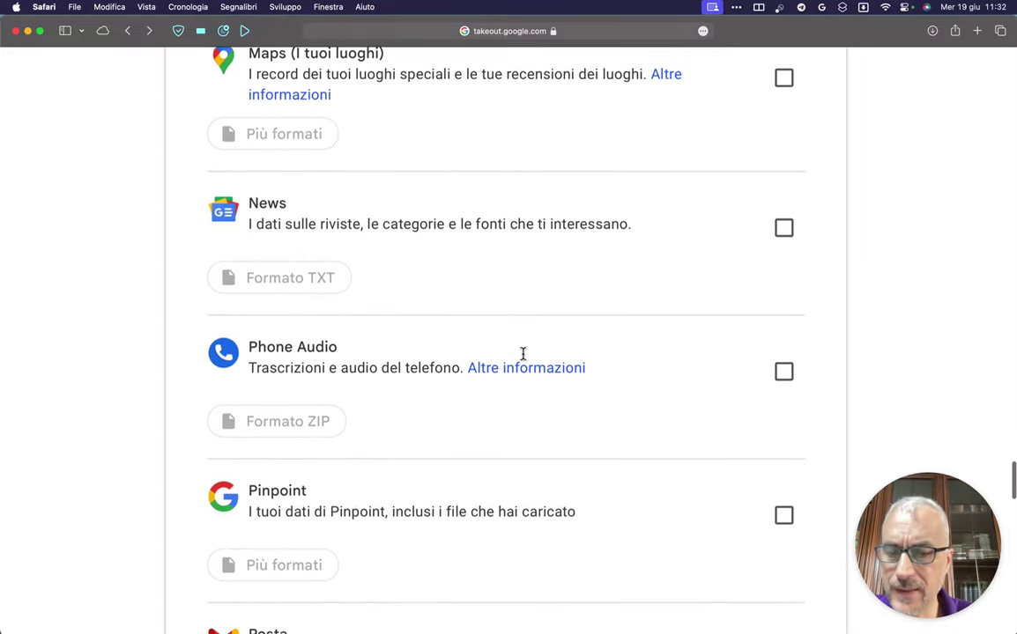
pyautogui.scroll(-2, 523, 353)
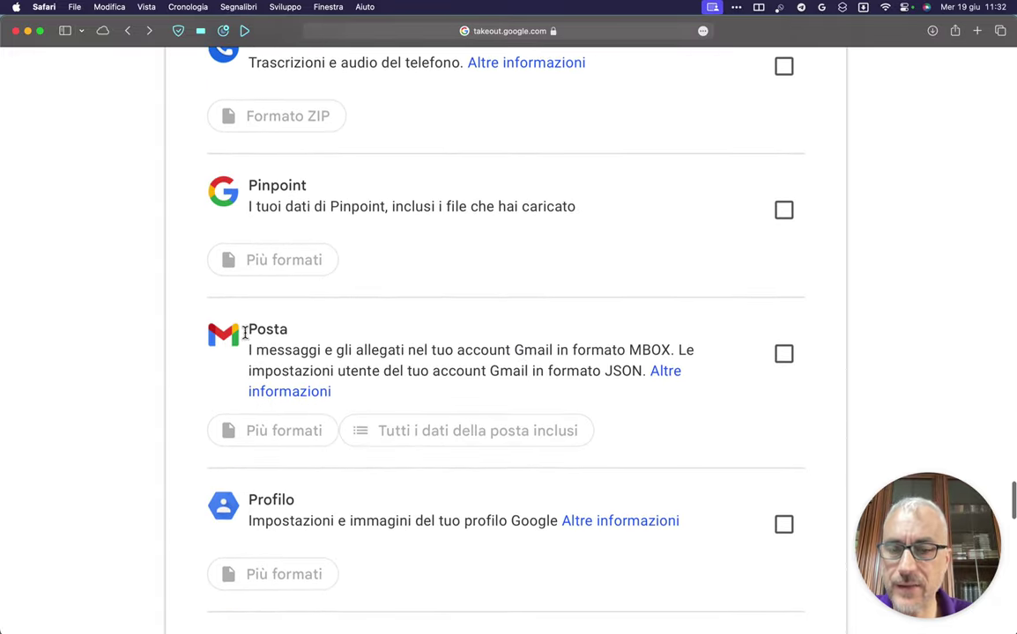
pyautogui.click(786, 363)
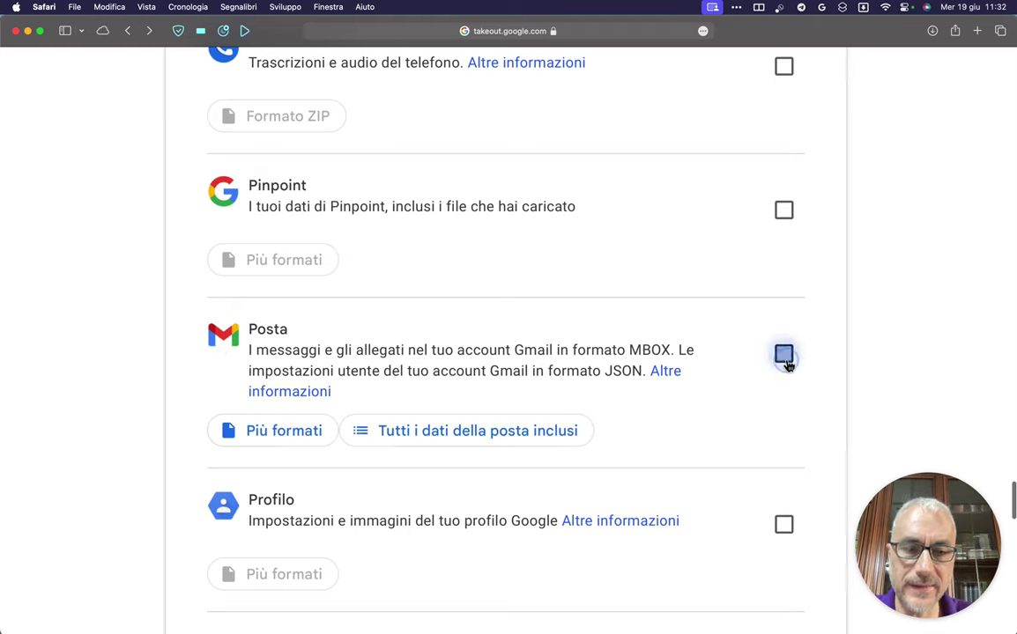
# - Review the labels in the content options of Posta, turn off the inclusion of all messages, and exclude Bozze
pyautogui.scroll(-1, 490, 345)
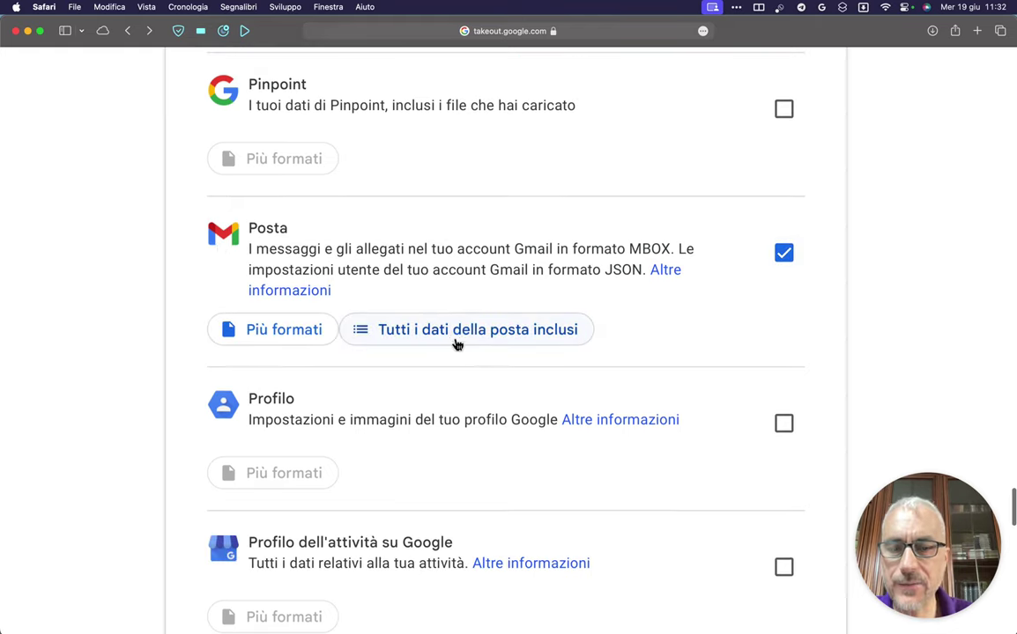
pyautogui.click(454, 339)
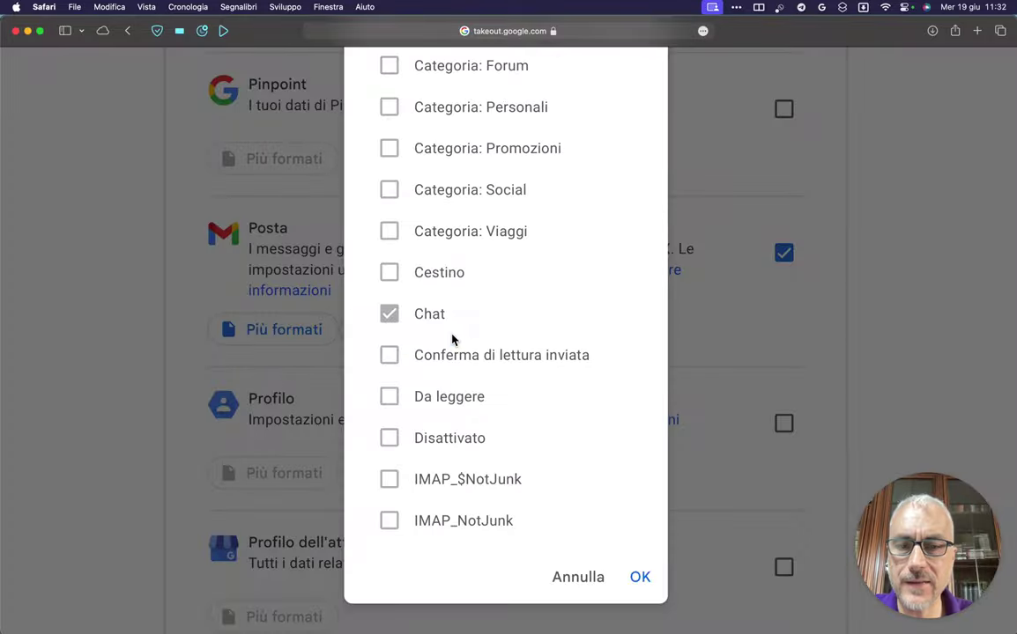
pyautogui.scroll(5, 452, 339)
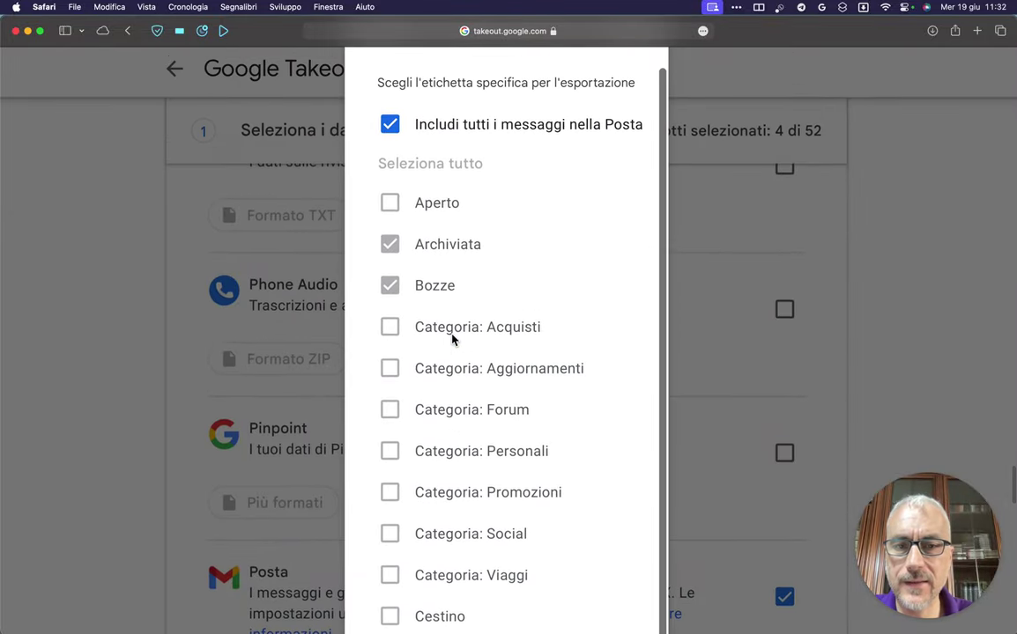
pyautogui.scroll(-5, 451, 339)
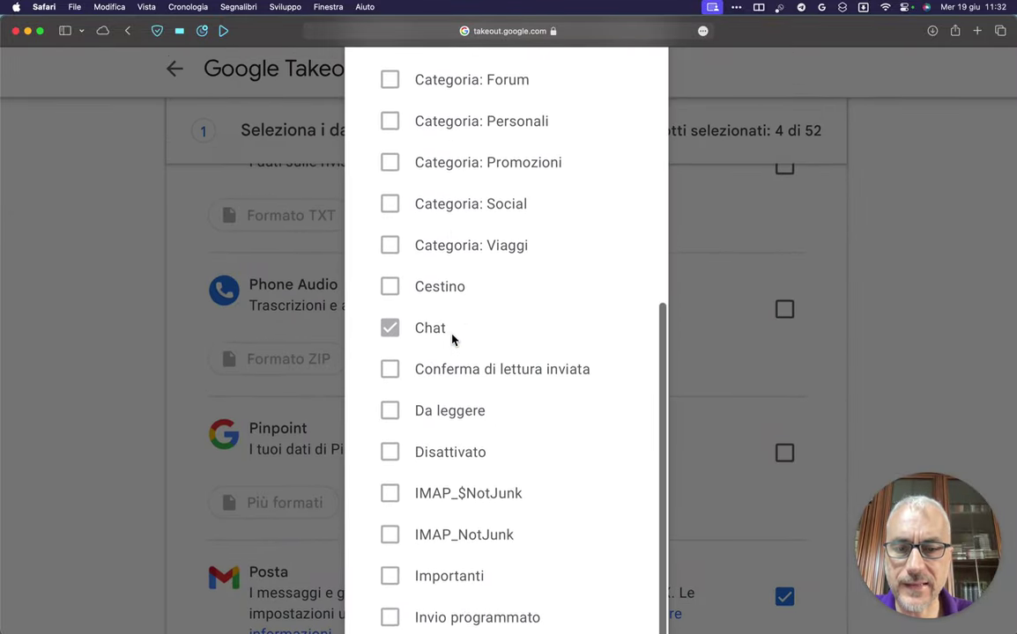
pyautogui.scroll(-5, 452, 340)
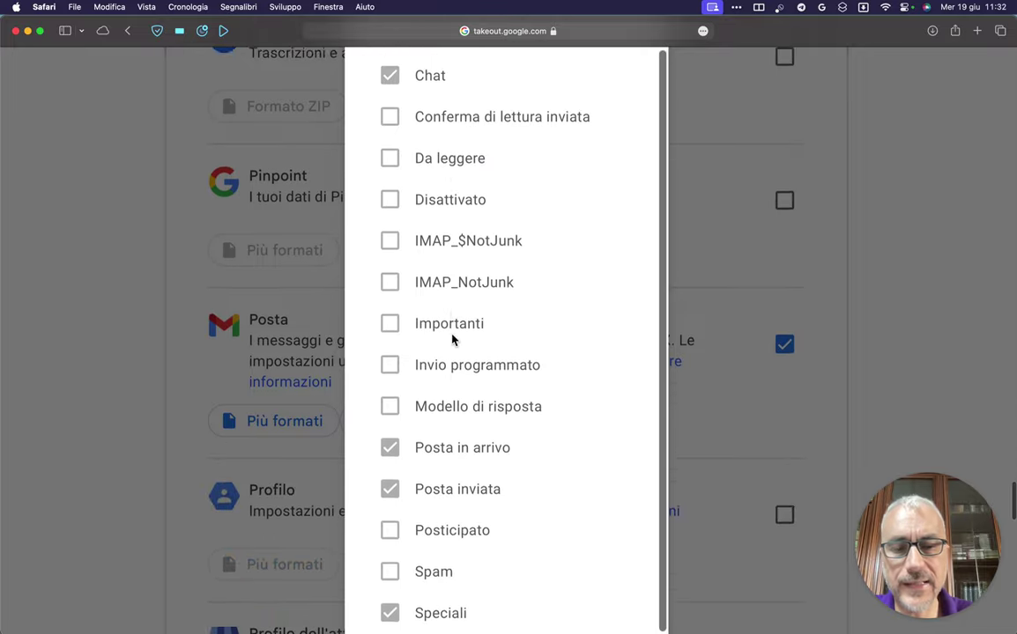
pyautogui.scroll(-1, 451, 340)
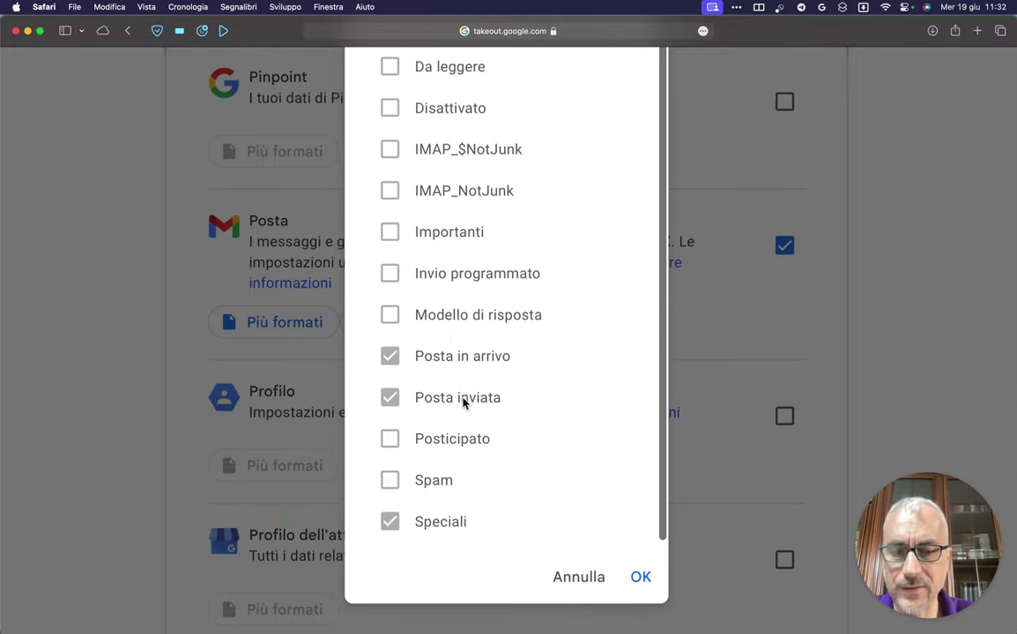
pyautogui.scroll(10, 462, 401)
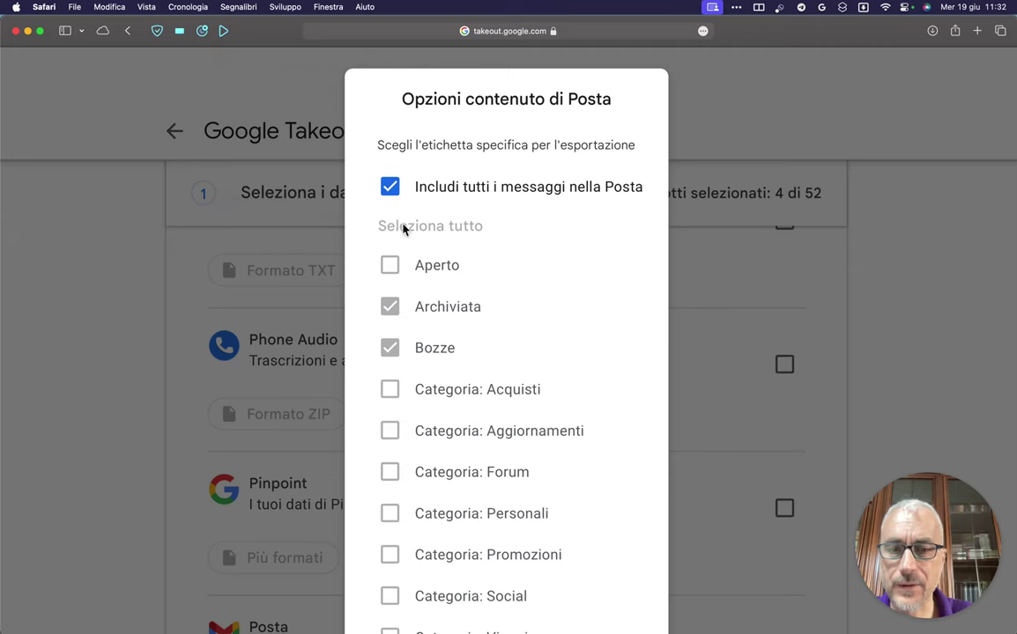
pyautogui.click(391, 187)
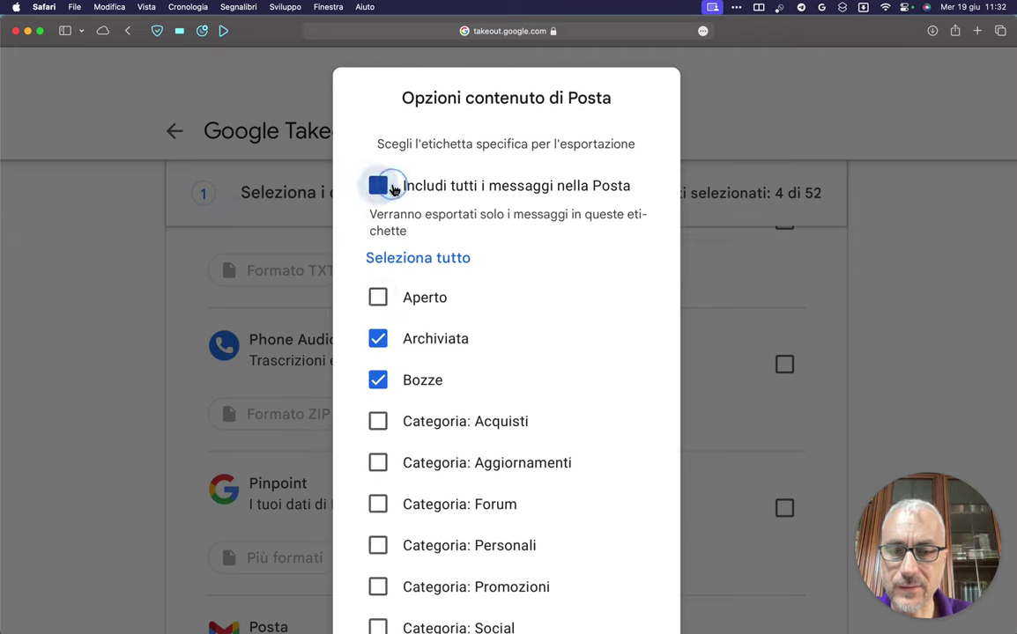
pyautogui.click(379, 383)
# - Include the labels Categoria: Aggiornamenti, Categoria: Forum and Categoria: Personali in the mail export
pyautogui.scroll(-5, 473, 398)
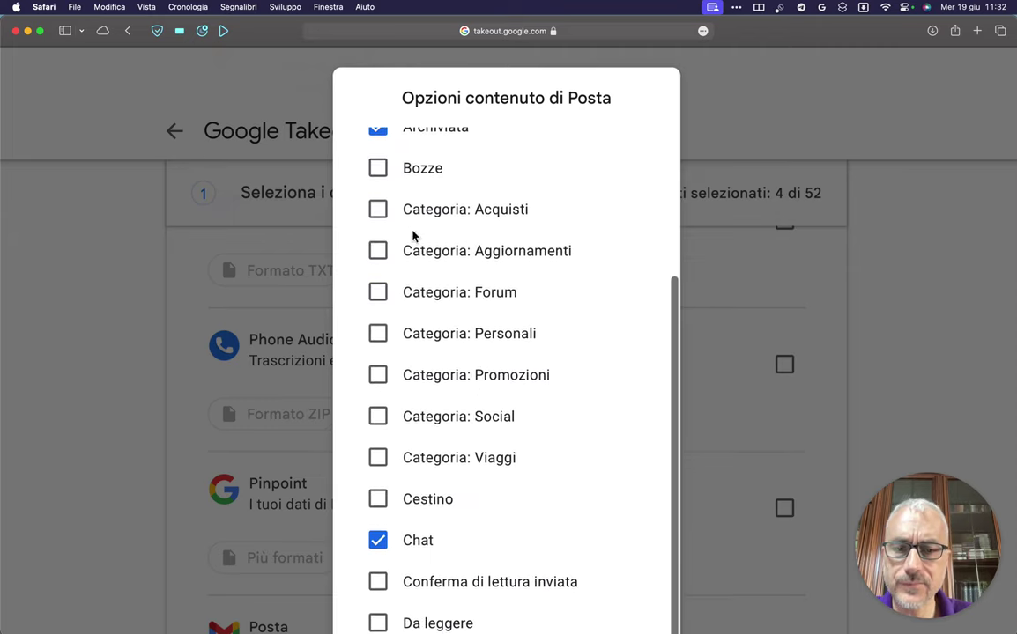
pyautogui.click(378, 251)
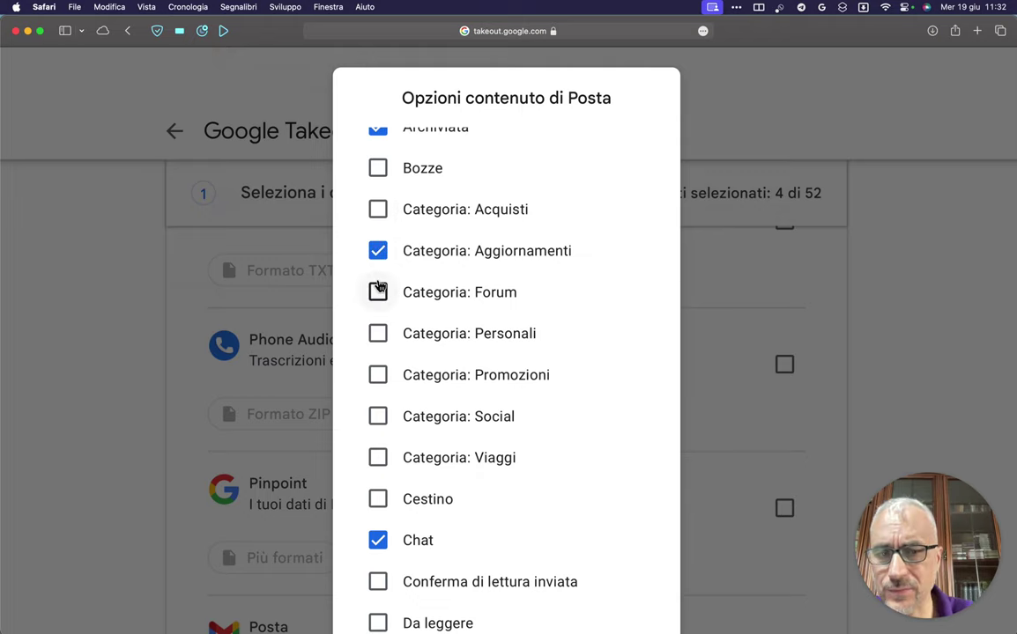
pyautogui.click(378, 292)
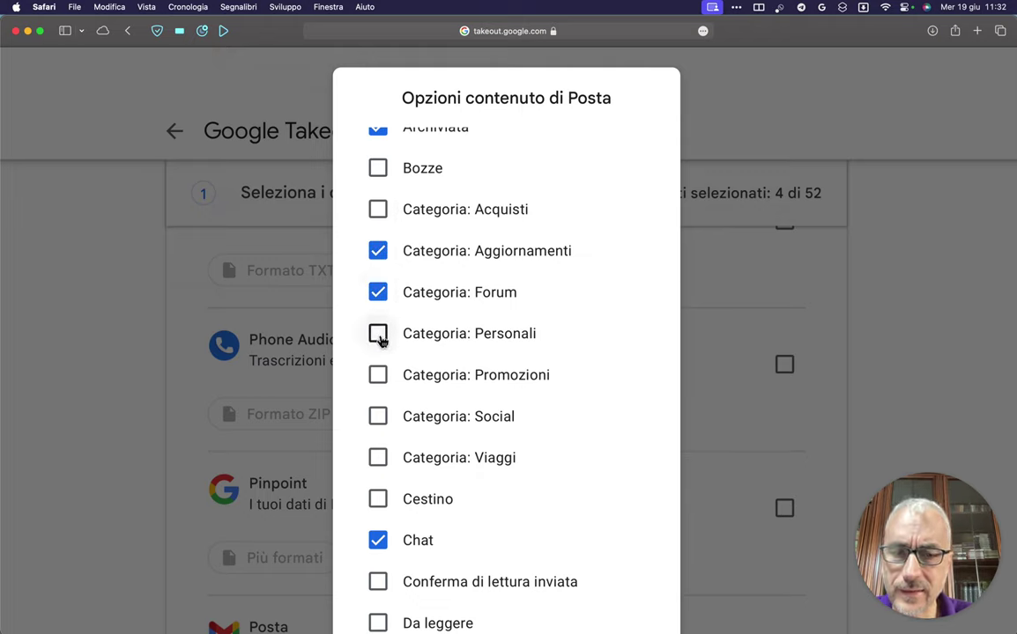
pyautogui.click(379, 334)
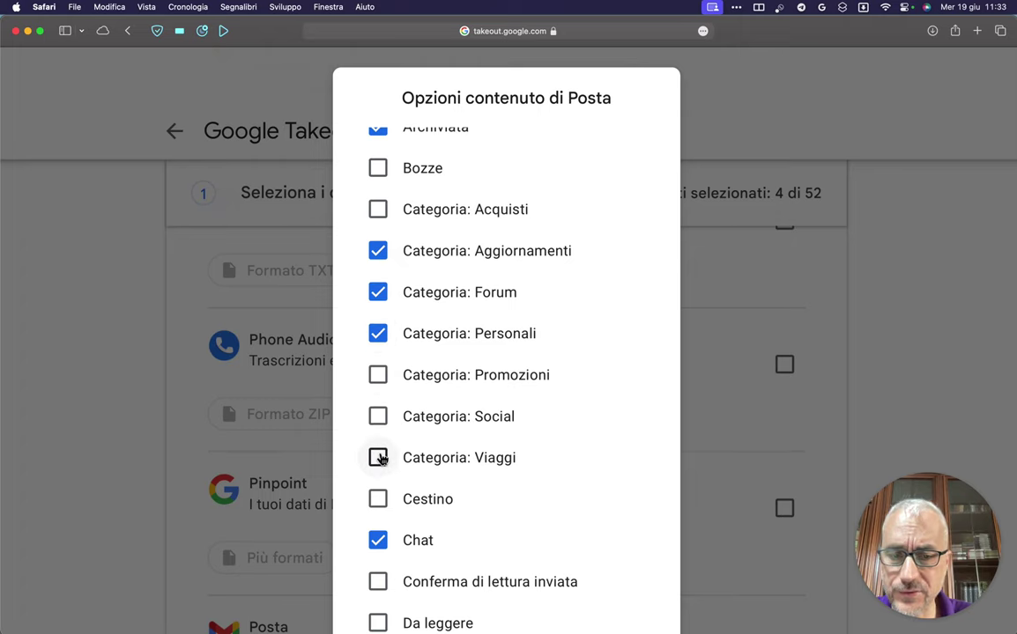
# - Exclude the Chat label from the mail export, check the remaining labels, and accept the content options
pyautogui.scroll(-2, 379, 459)
pyautogui.scroll(-2, 383, 459)
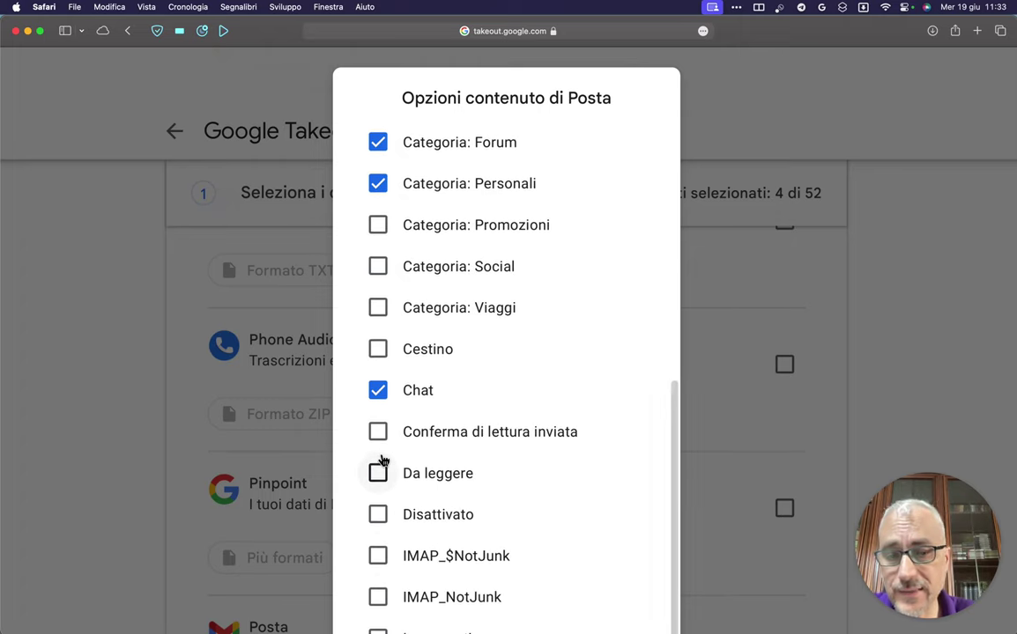
pyautogui.click(378, 390)
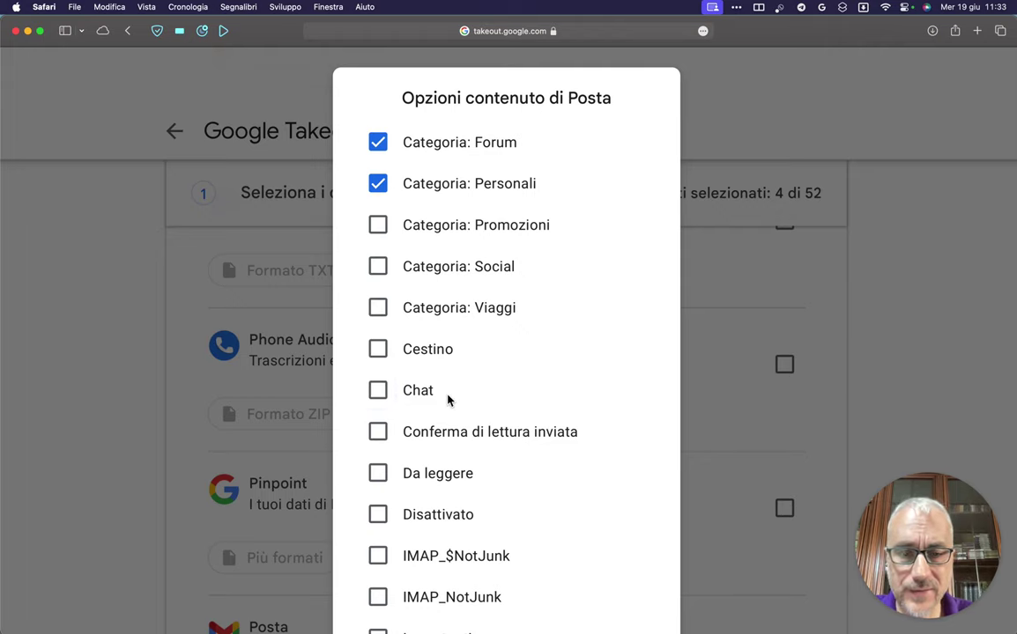
pyautogui.scroll(-5, 478, 398)
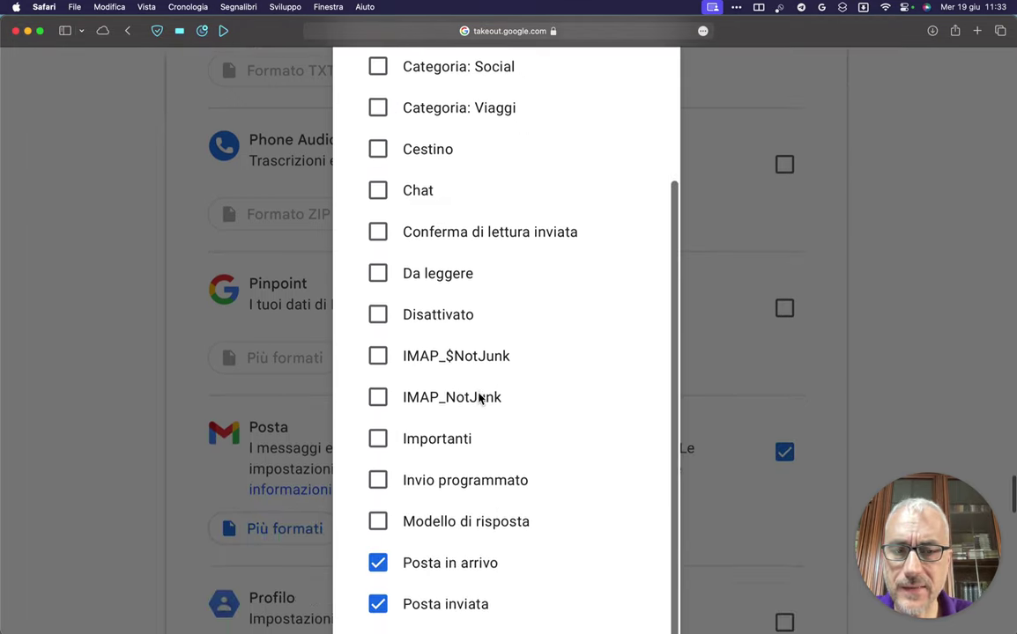
pyautogui.scroll(-2, 478, 396)
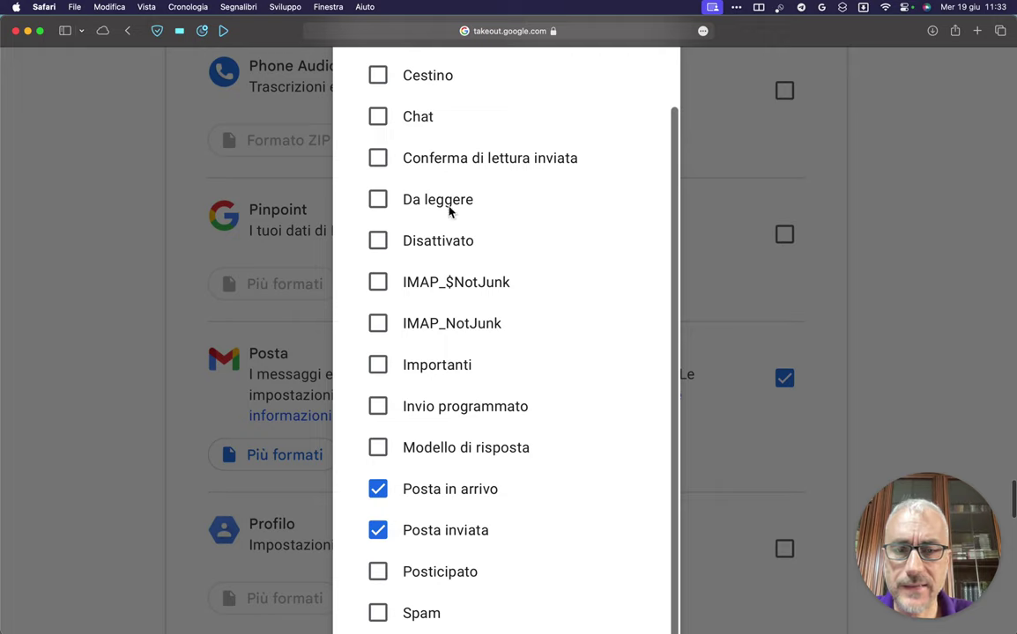
pyautogui.scroll(-3, 464, 356)
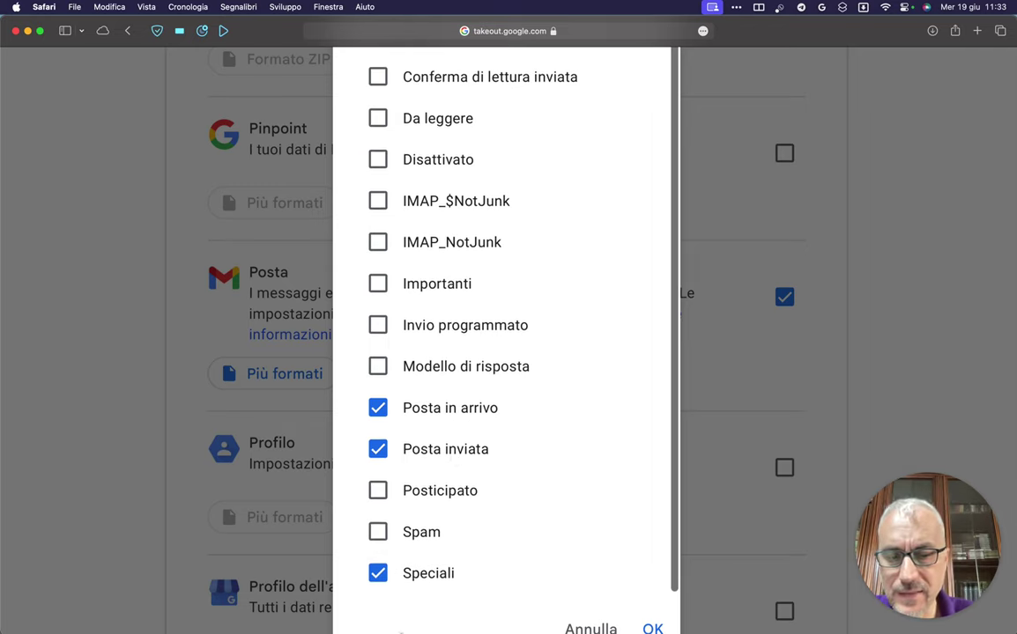
pyautogui.click(651, 628)
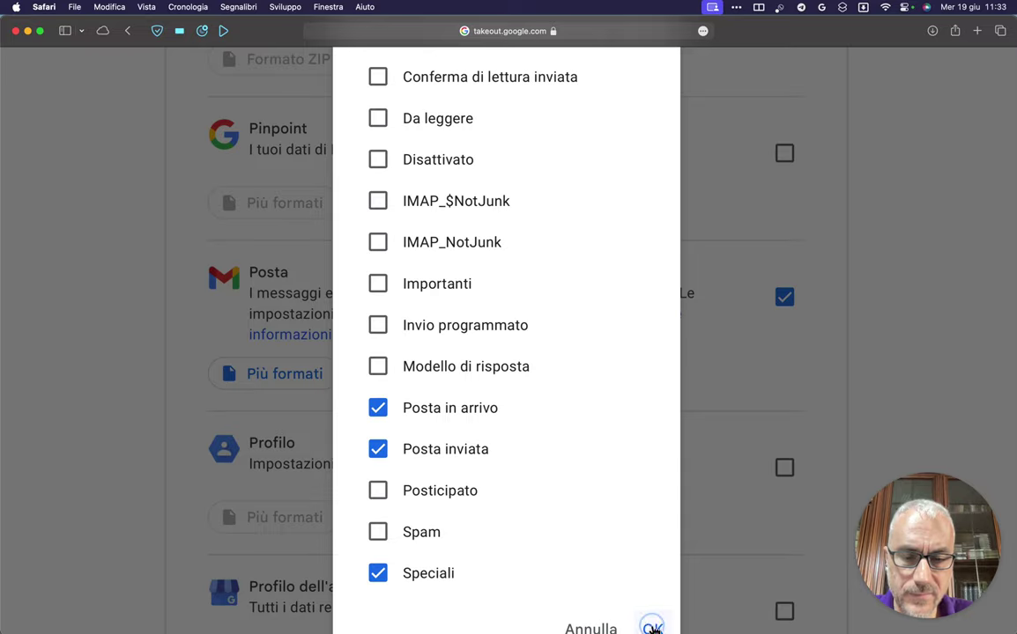
# - Include the data of Versione classica di Sites in the new export
pyautogui.scroll(-8, 536, 446)
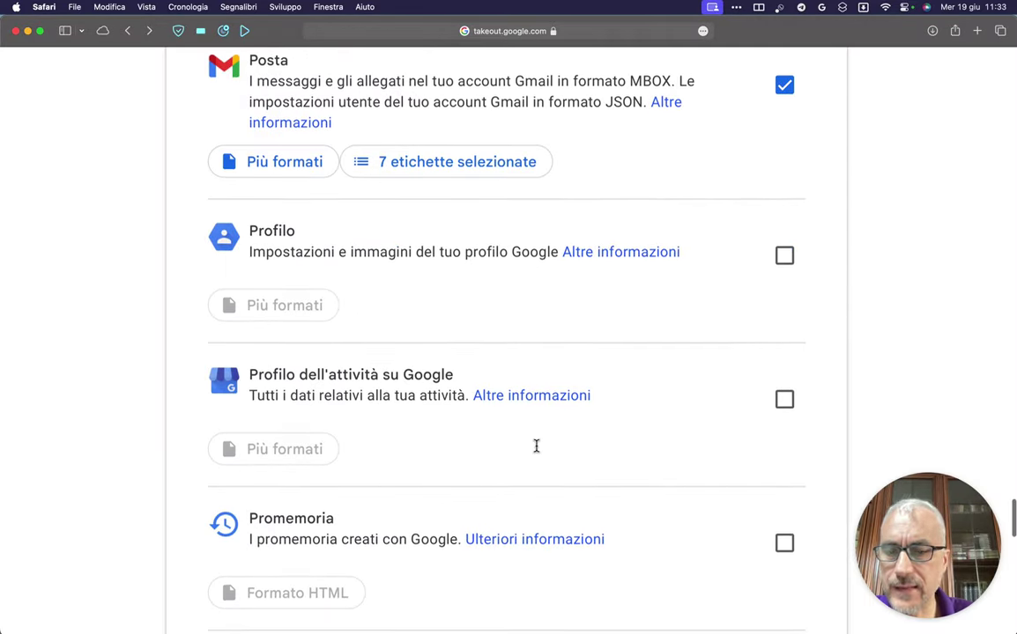
pyautogui.scroll(-10, 536, 446)
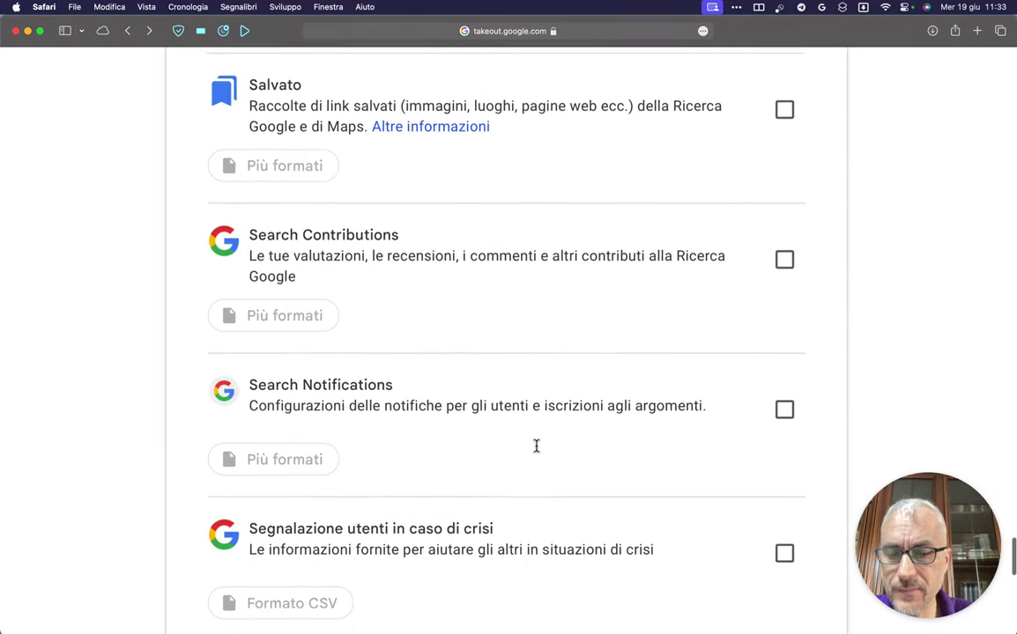
pyautogui.scroll(-9, 536, 446)
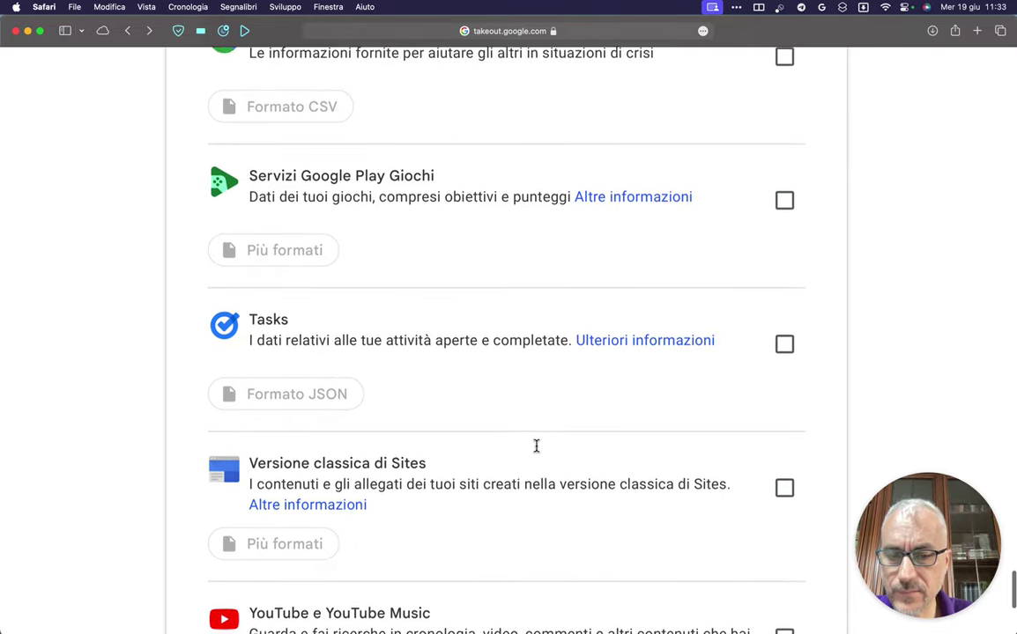
pyautogui.scroll(-1, 536, 445)
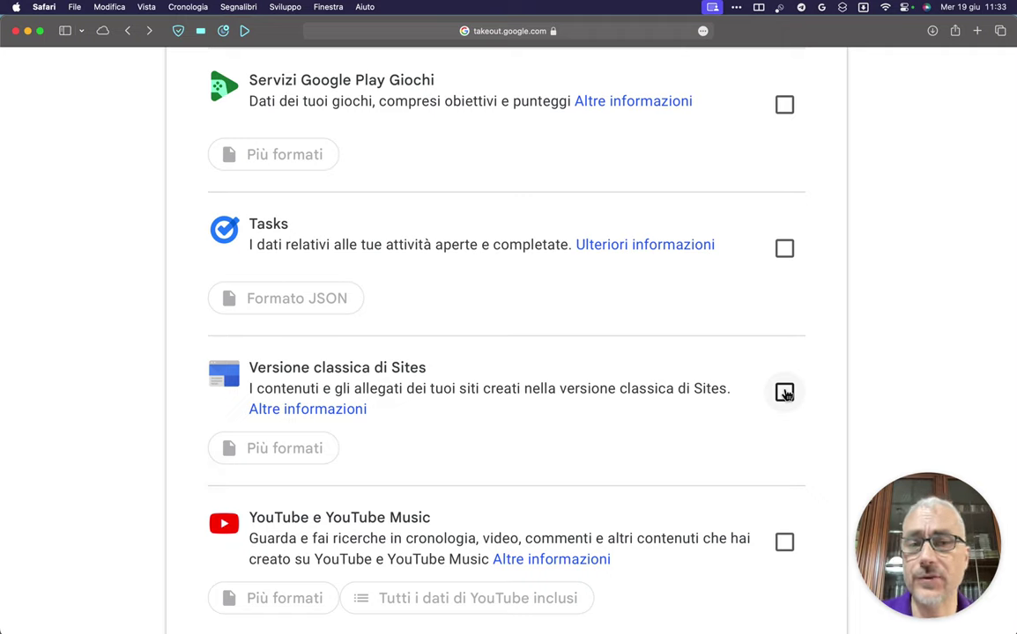
pyautogui.click(785, 393)
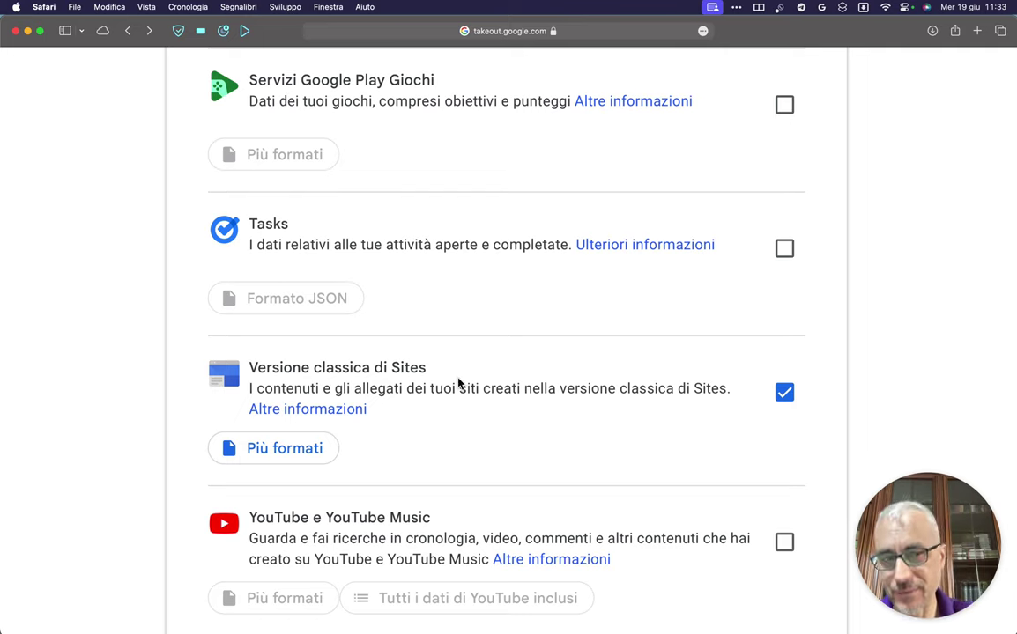
# - Finish the product selection and proceed to the file type, frequency and destination settings
pyautogui.scroll(-5, 490, 418)
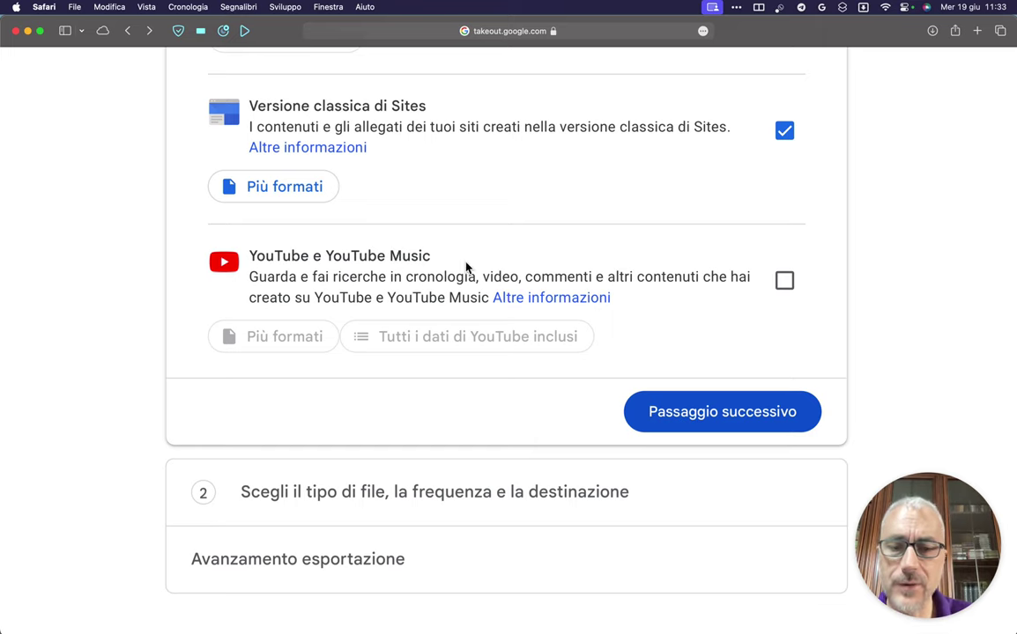
pyautogui.scroll(-2, 469, 270)
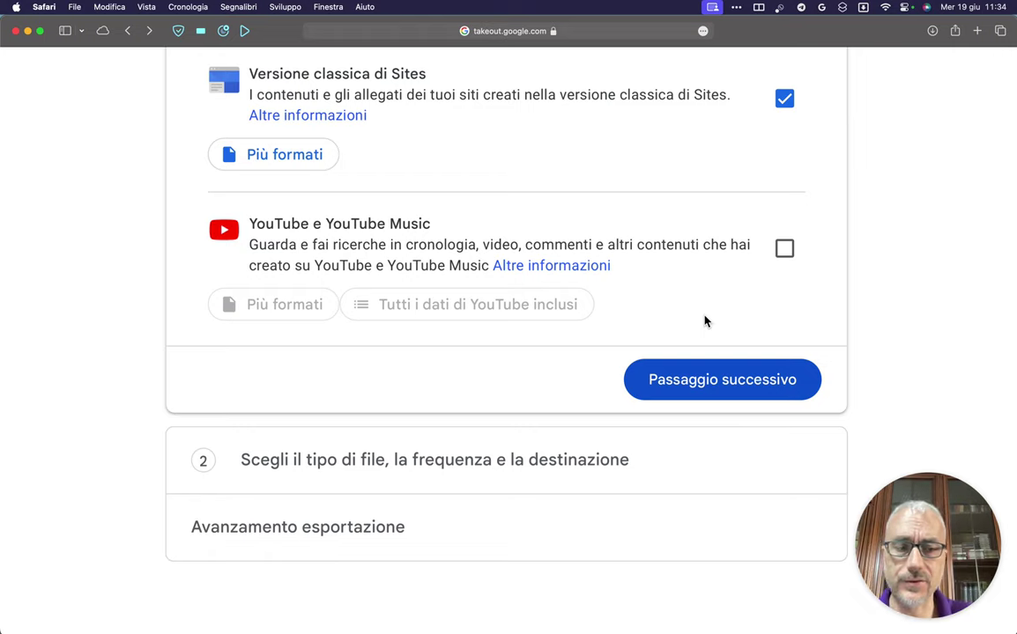
pyautogui.hscroll(1, 704, 321)
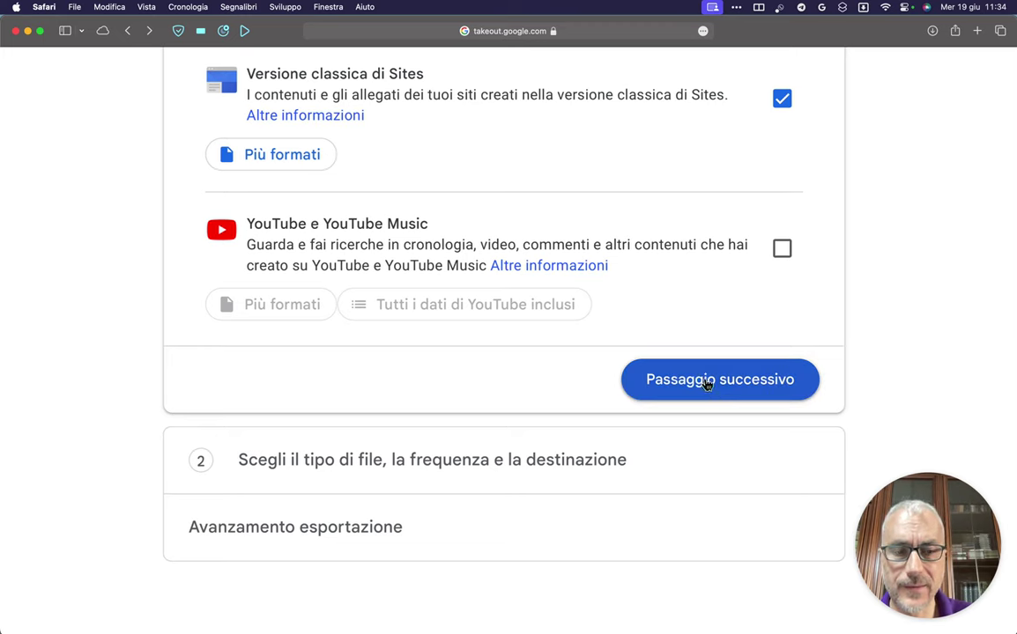
pyautogui.click(763, 385)
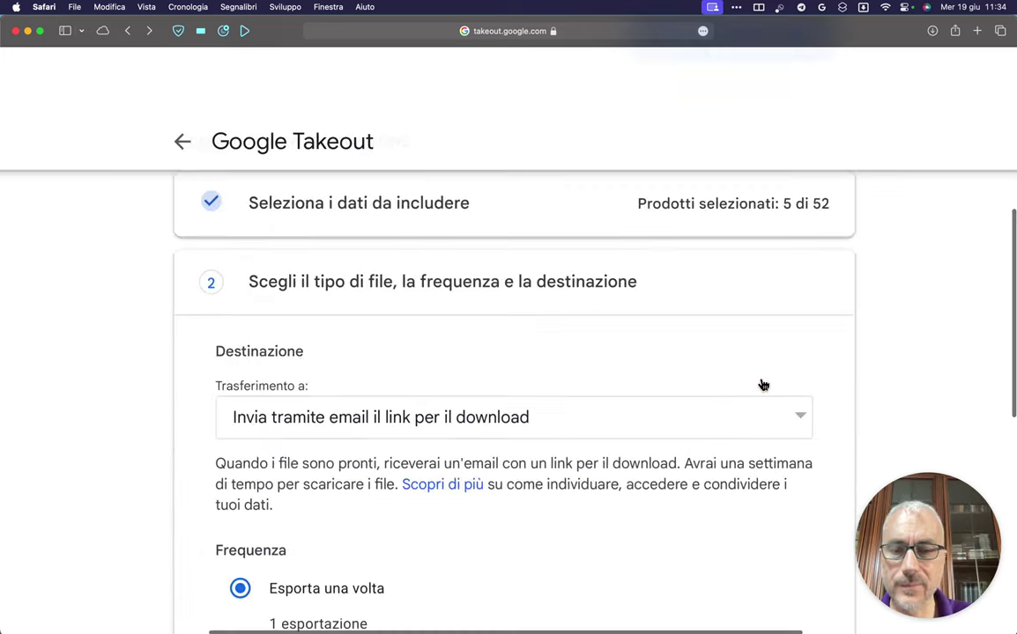
# - Review the available transfer destinations for the export and close the list without picking another one
pyautogui.scroll(-5, 614, 348)
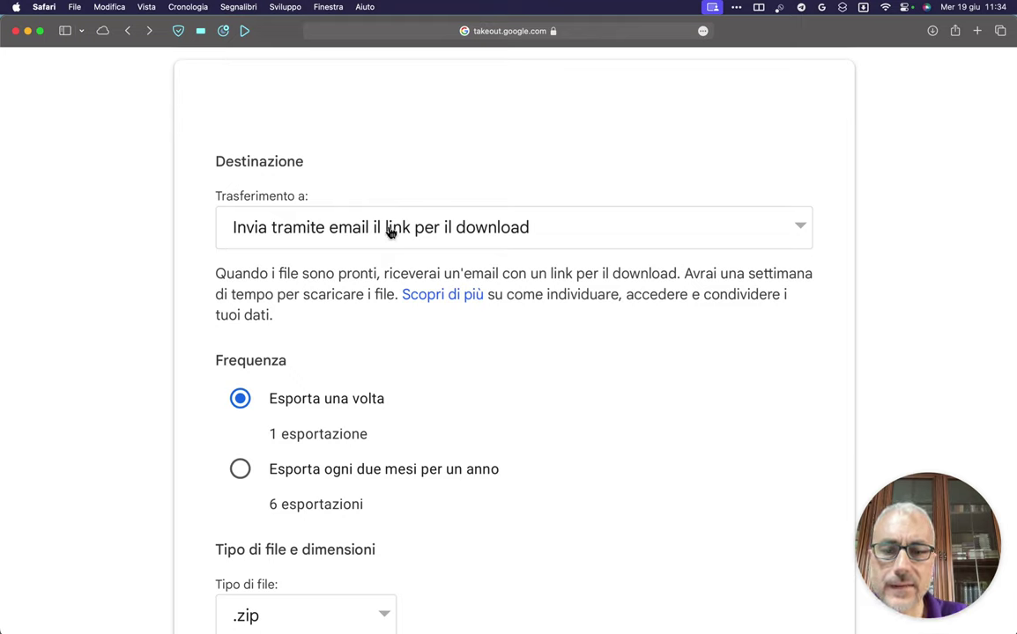
pyautogui.click(480, 232)
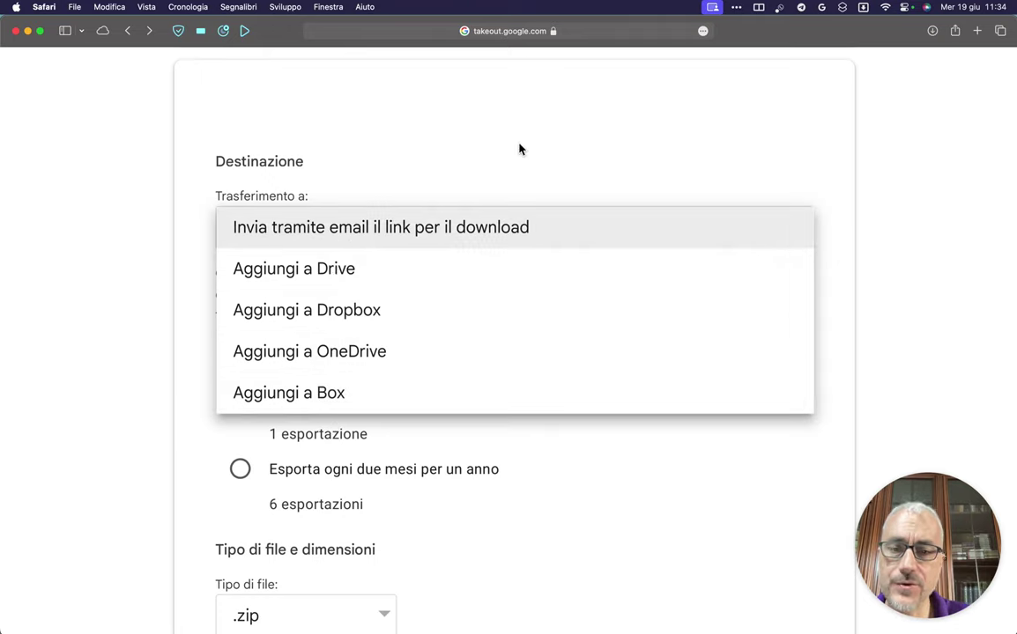
pyautogui.click(520, 157)
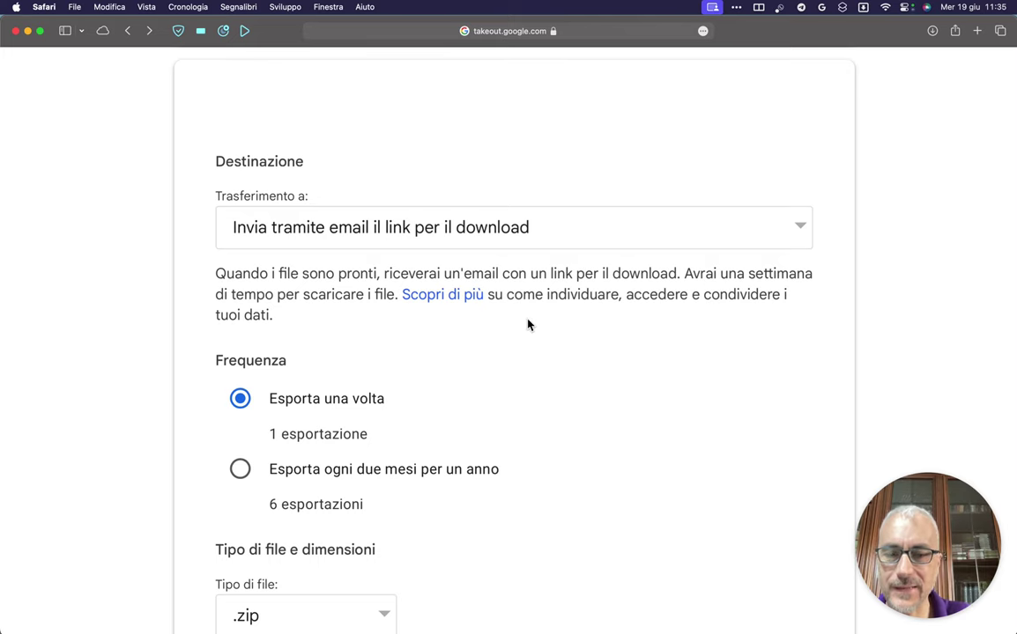
# - Review the export frequency and file size settings and the available file types, without changing any of them
pyautogui.scroll(-2, 527, 325)
pyautogui.scroll(-4, 528, 325)
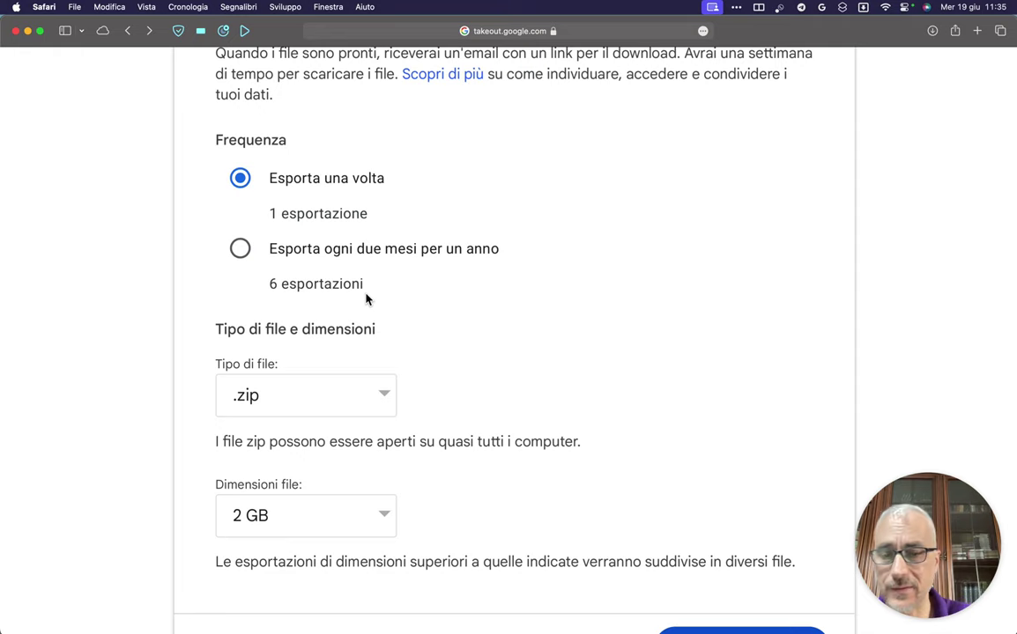
pyautogui.scroll(-4, 476, 318)
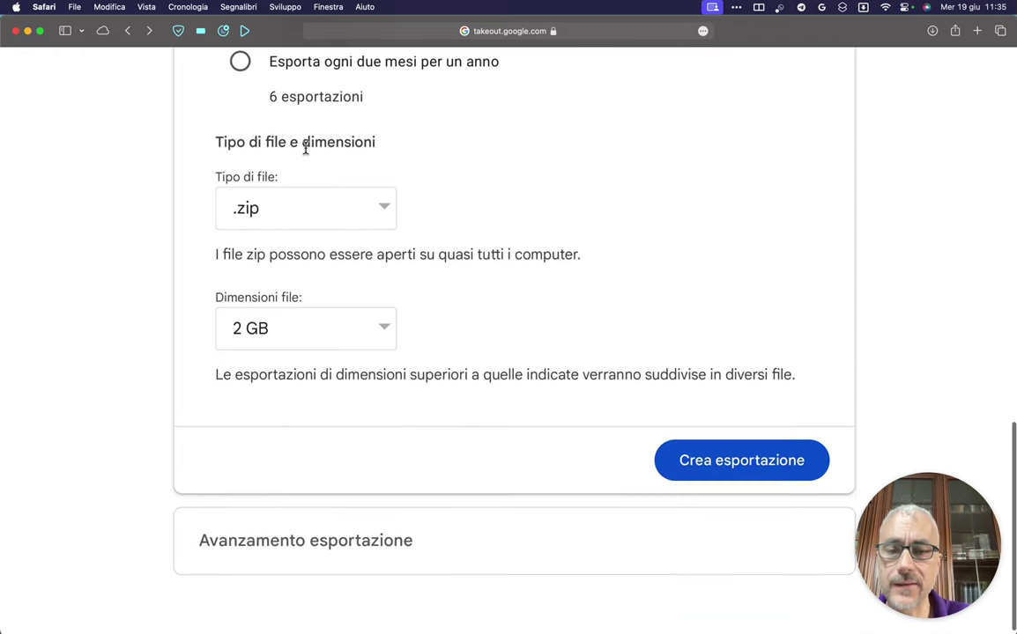
pyautogui.click(383, 211)
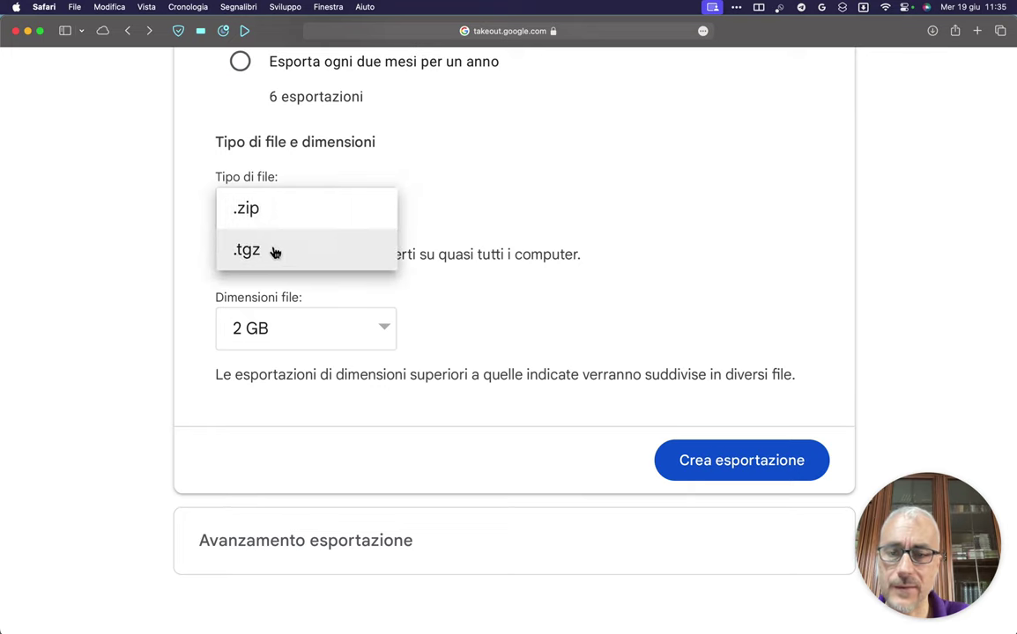
pyautogui.click(505, 189)
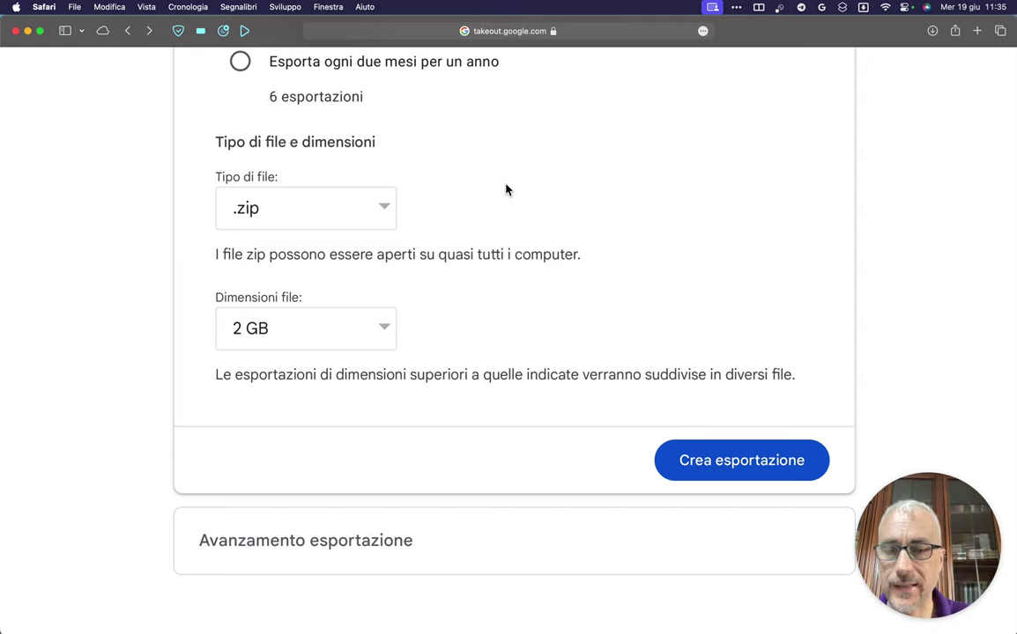
pyautogui.scroll(-1, 465, 302)
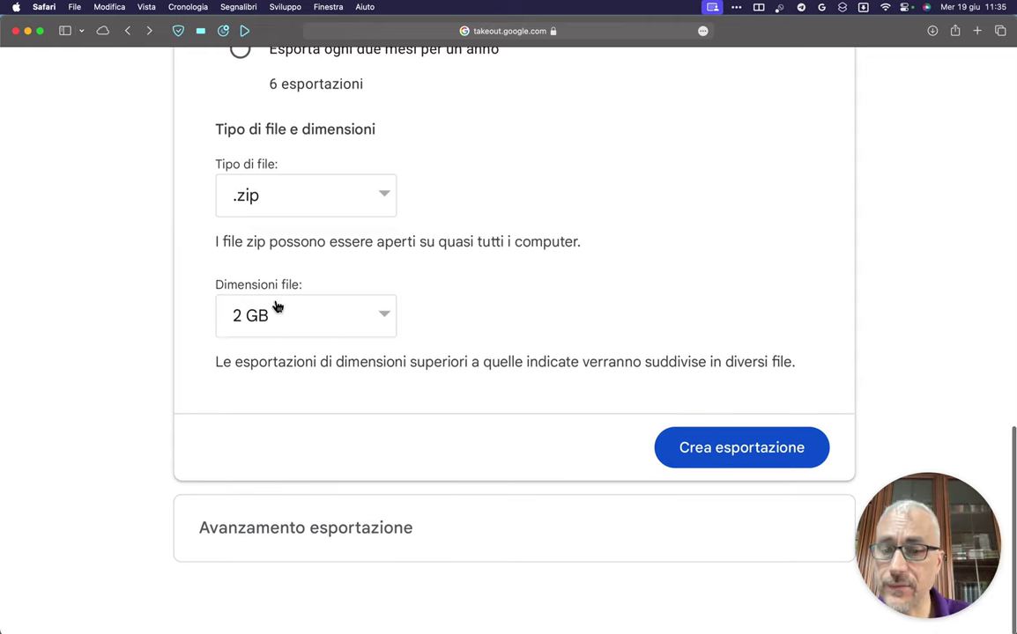
# - Review the available file size limits for the export, keeping the 2 GB setting
pyautogui.click(381, 318)
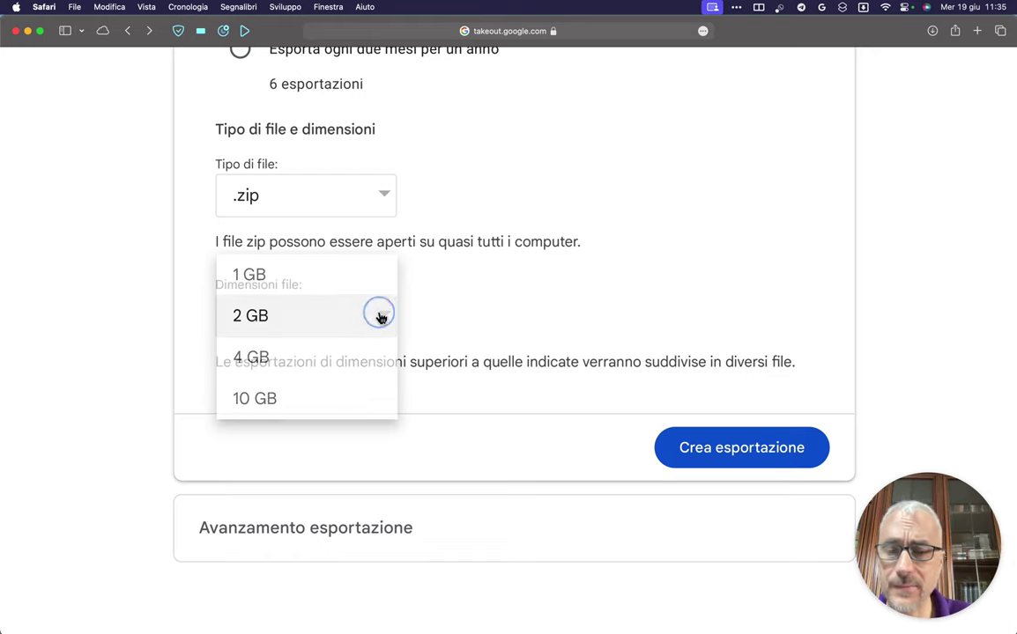
pyautogui.click(318, 318)
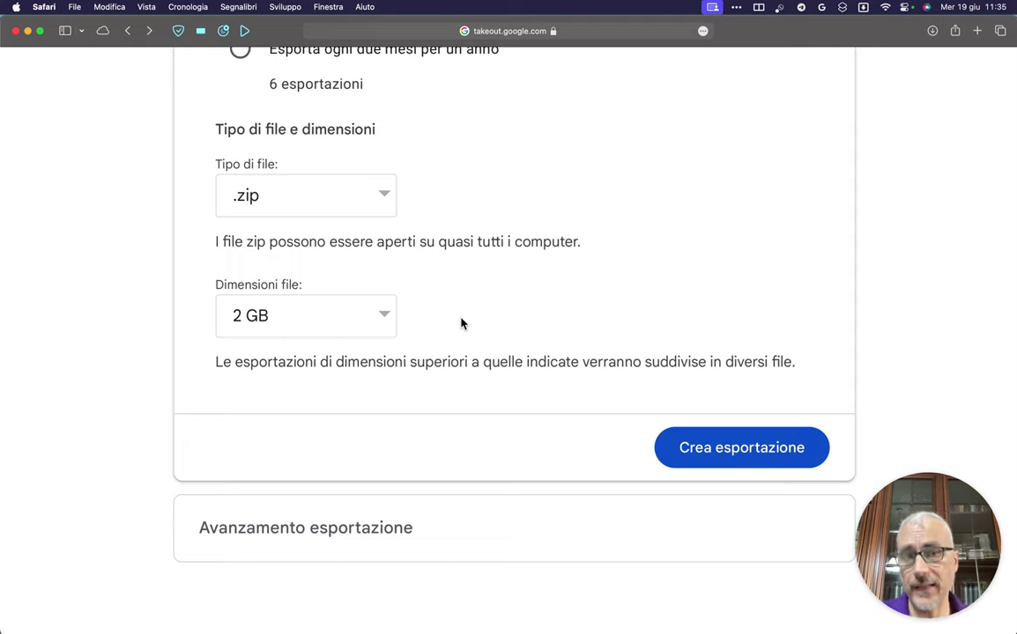
pyautogui.click(331, 319)
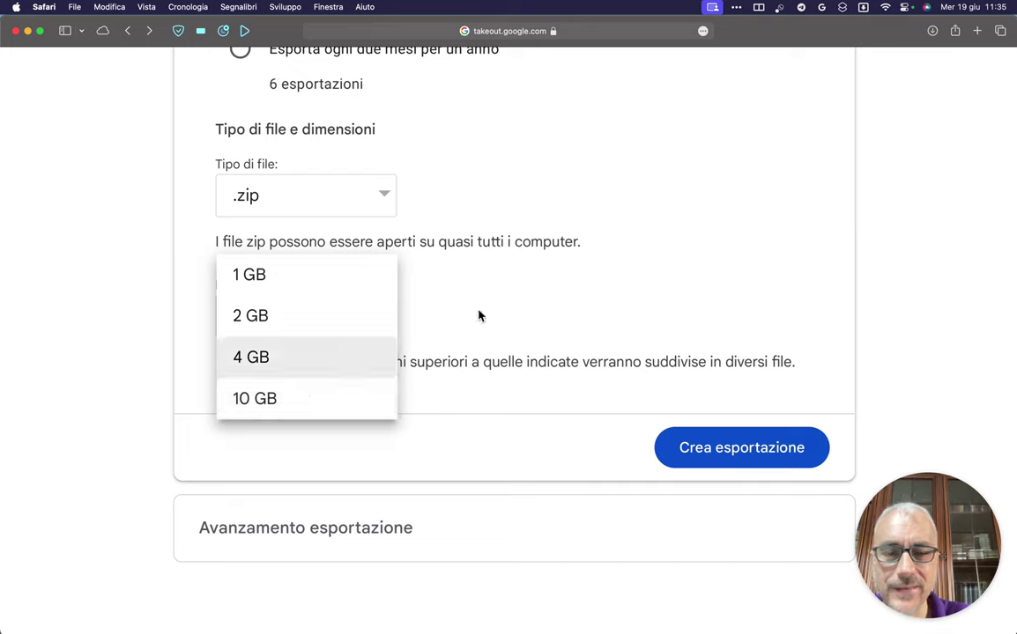
pyautogui.click(480, 315)
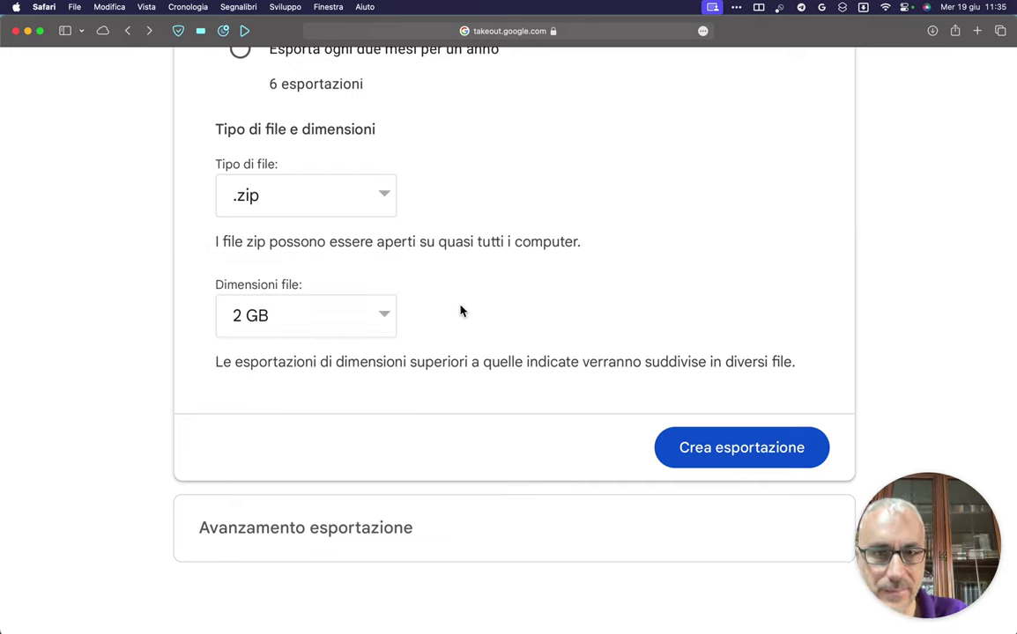
pyautogui.click(255, 319)
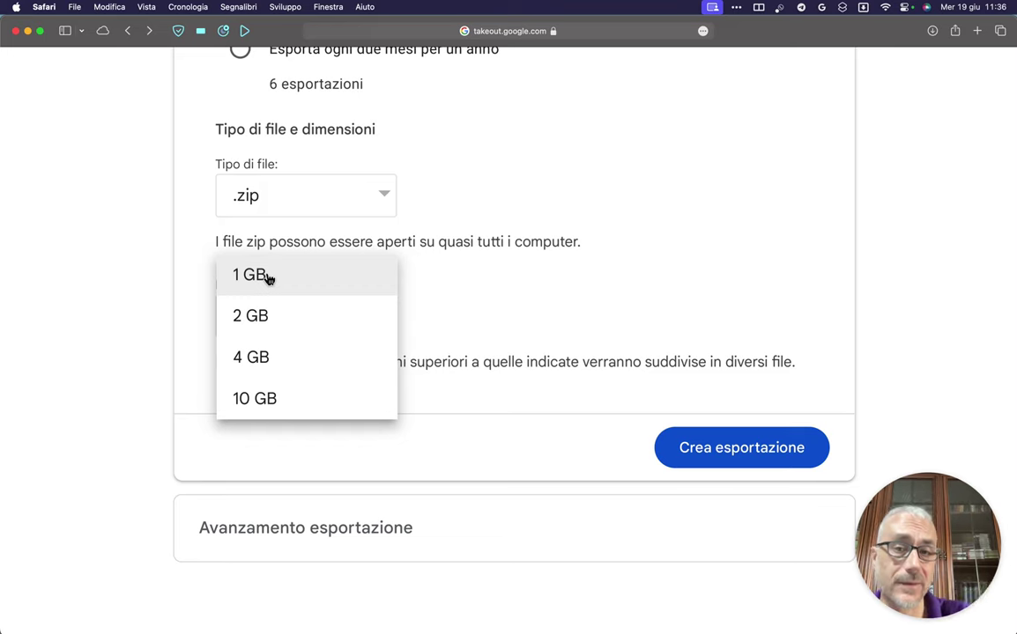
pyautogui.click(490, 308)
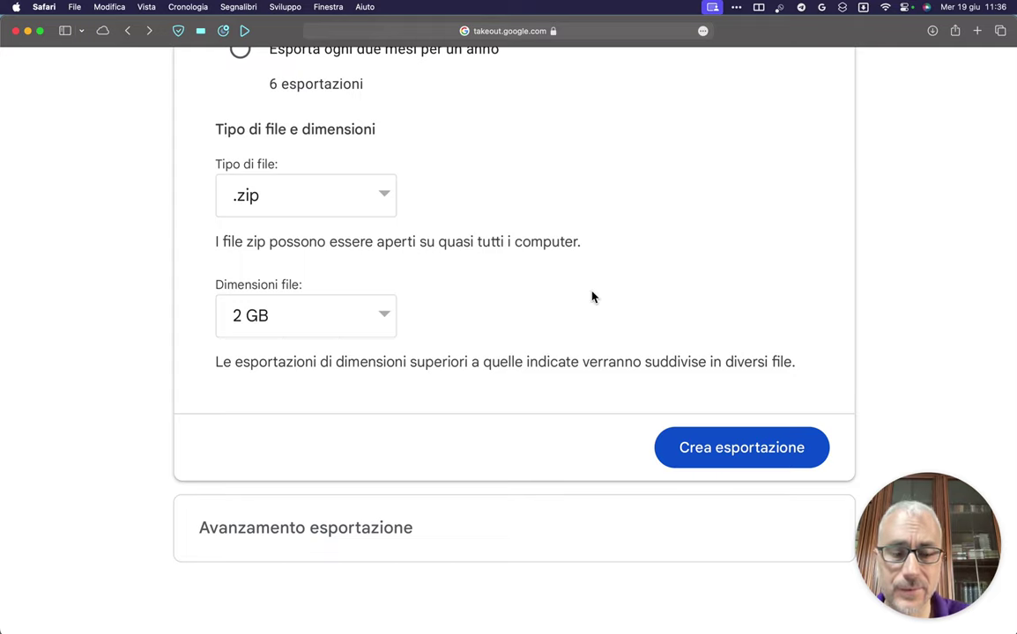
# - Create the export with the chosen products and delivery settings, and view its progress section
pyautogui.click(740, 449)
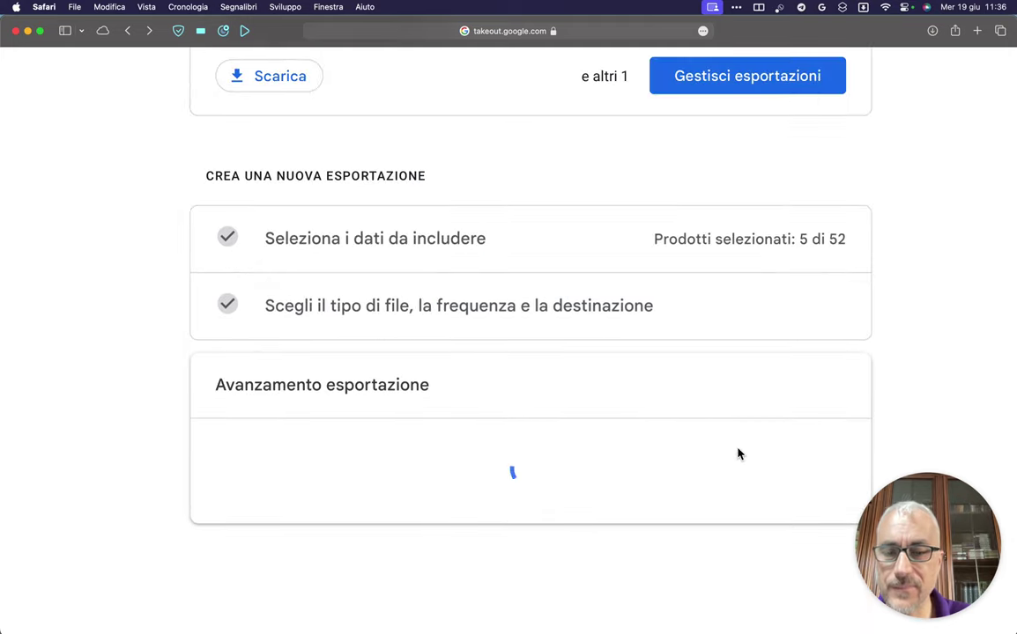
pyautogui.scroll(-2, 526, 390)
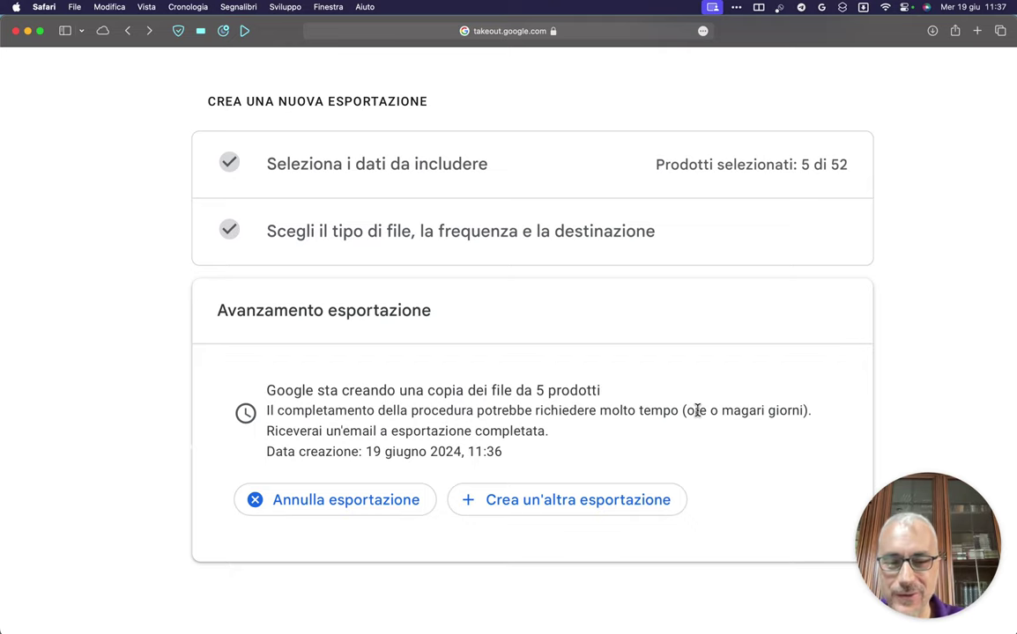
# - Switch to Mail, enlarge the Google Takeout message and start downloading the finished export's files from it
pyautogui.hotkey('ctrl', 'Up')
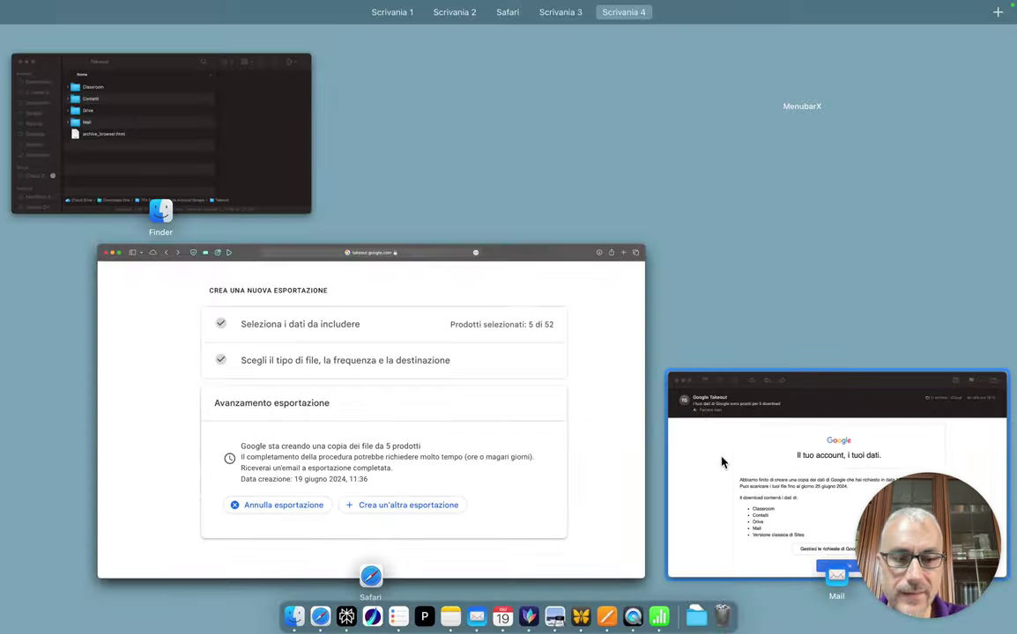
pyautogui.click(763, 467)
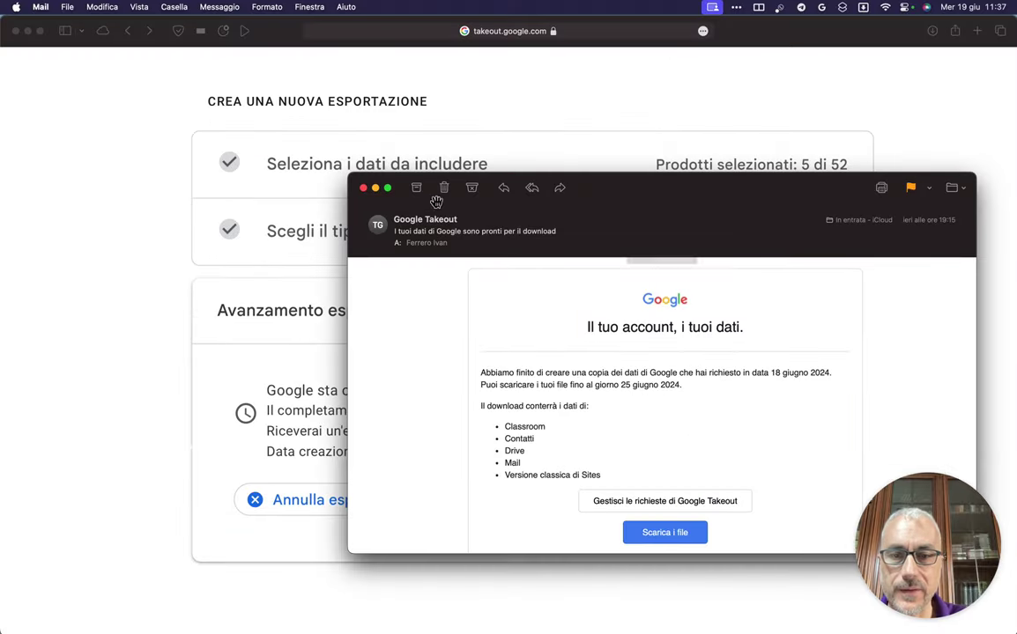
pyautogui.moveTo(670, 196); pyautogui.dragTo(427, 12)
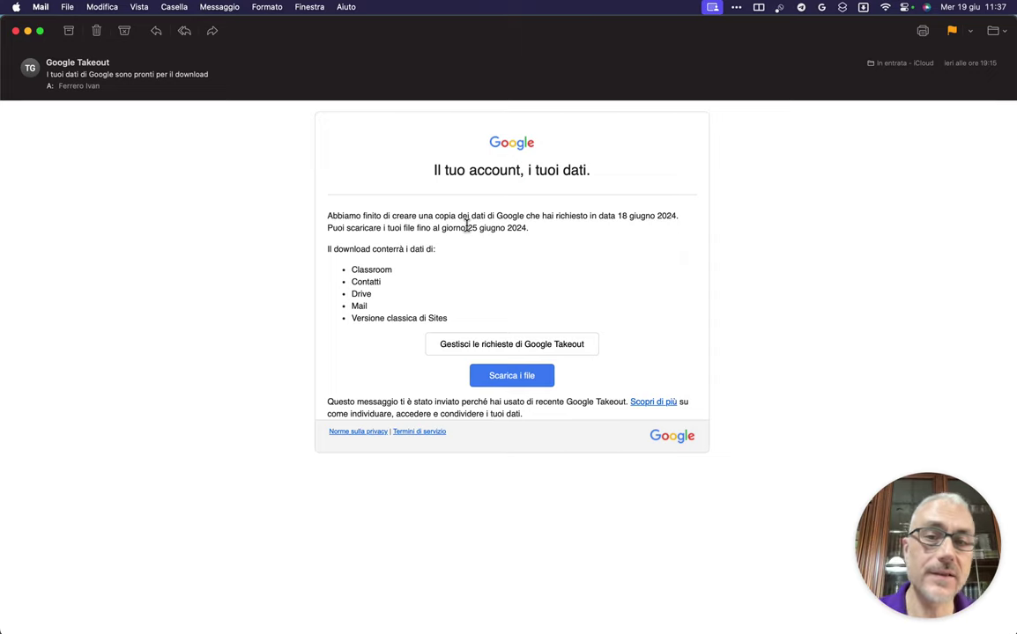
pyautogui.click(525, 377)
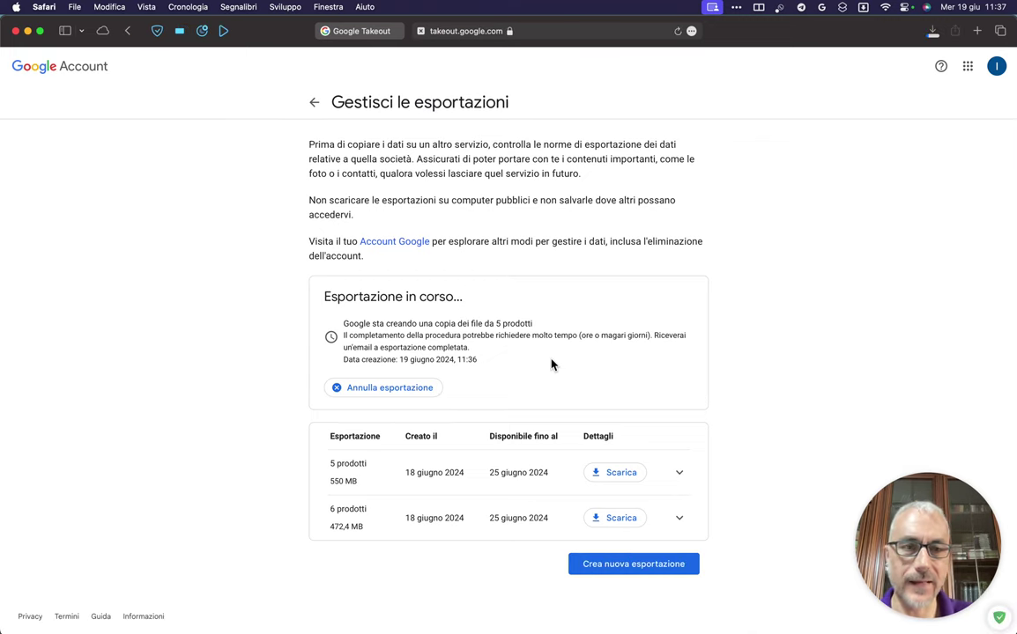
# - Check the archive's download progress, and examine the creation and availability dates in the list of exports
pyautogui.click(933, 32)
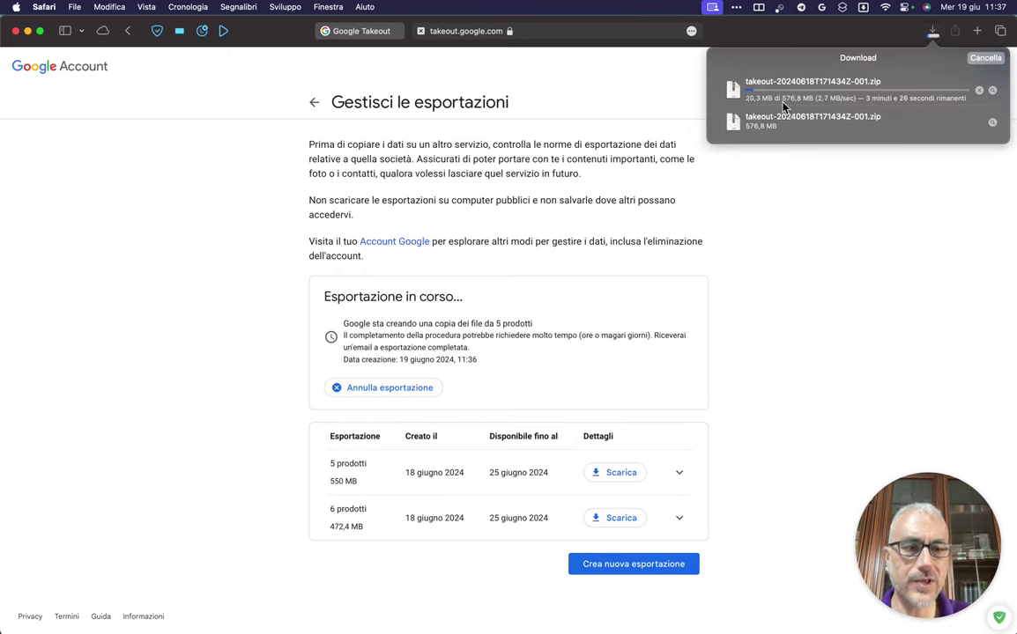
pyautogui.click(869, 209)
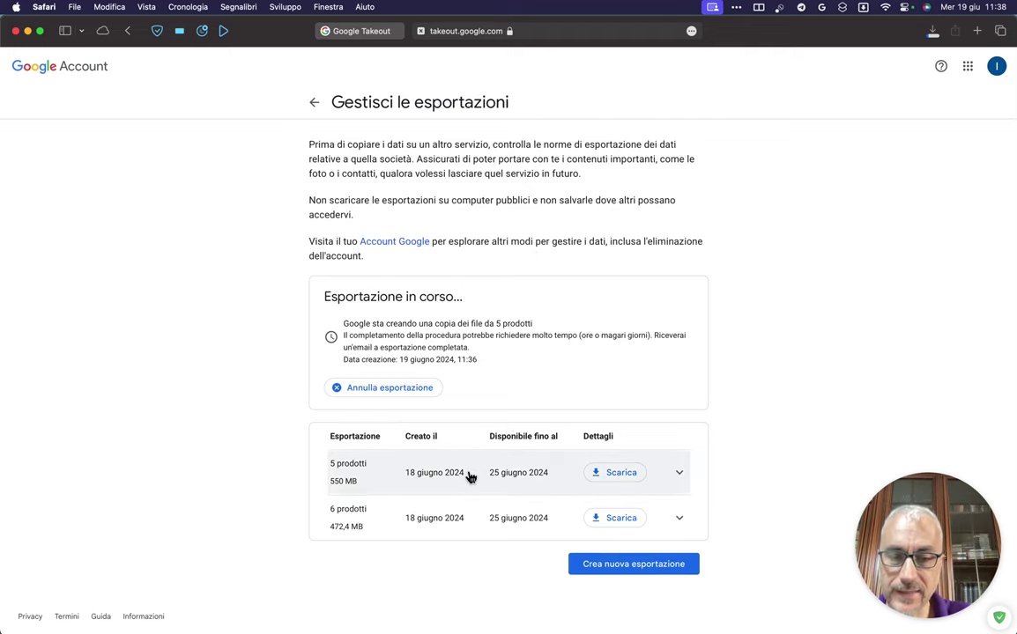
pyautogui.scroll(5, 472, 476)
pyautogui.scroll(-2, 471, 475)
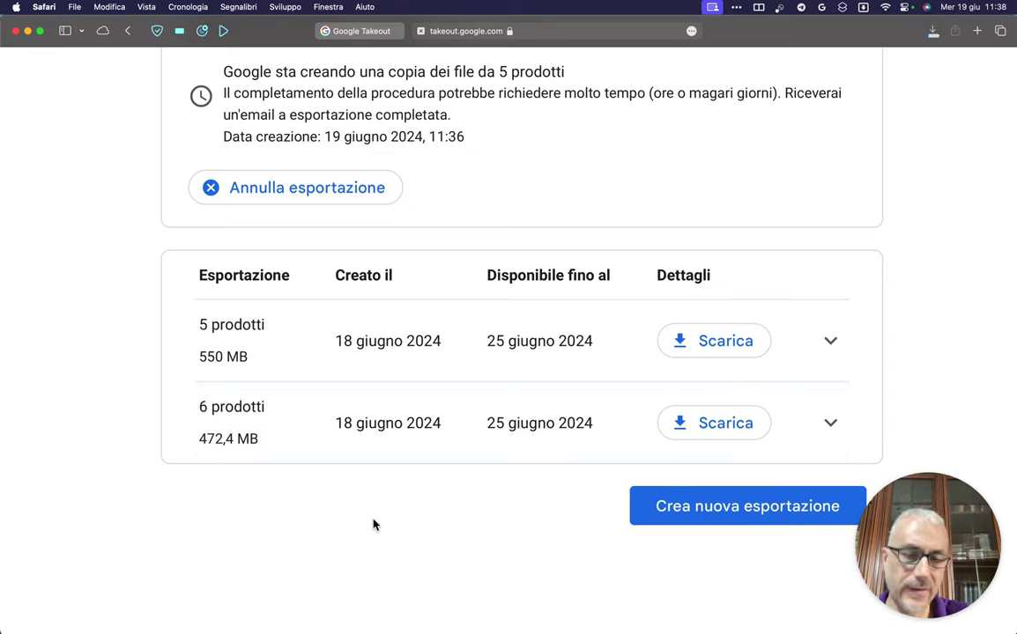
pyautogui.scroll(-5, 374, 525)
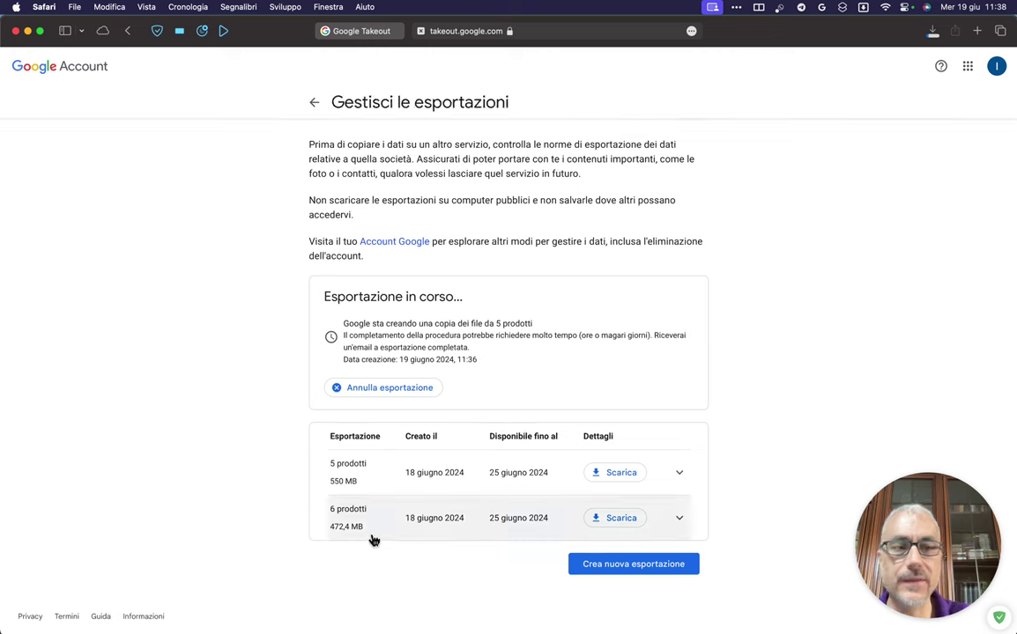
# - Stop the running archive download and clear the browser's download list
pyautogui.click(933, 32)
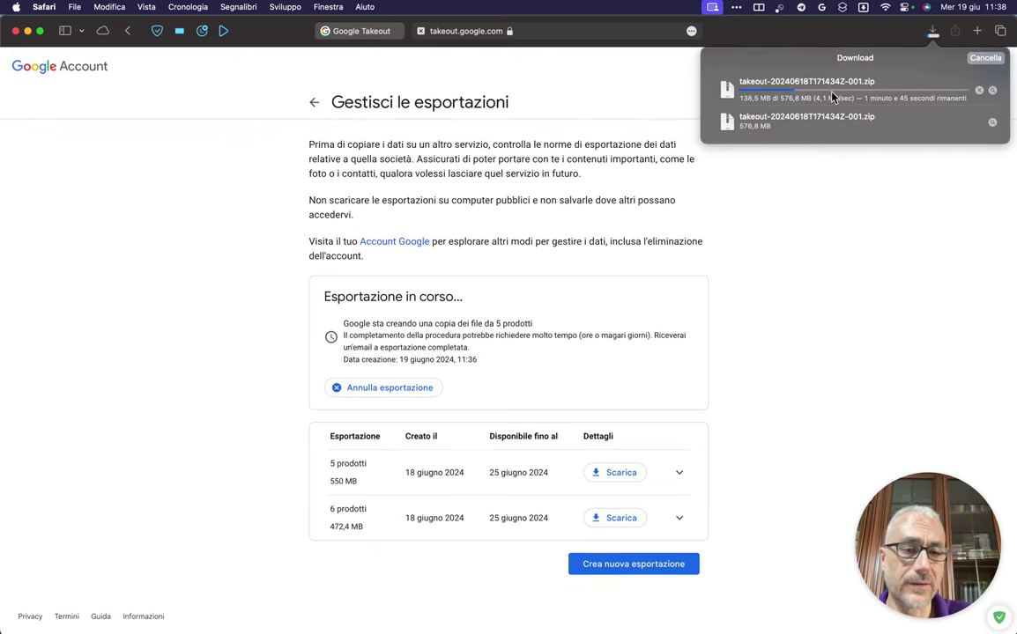
pyautogui.click(978, 92)
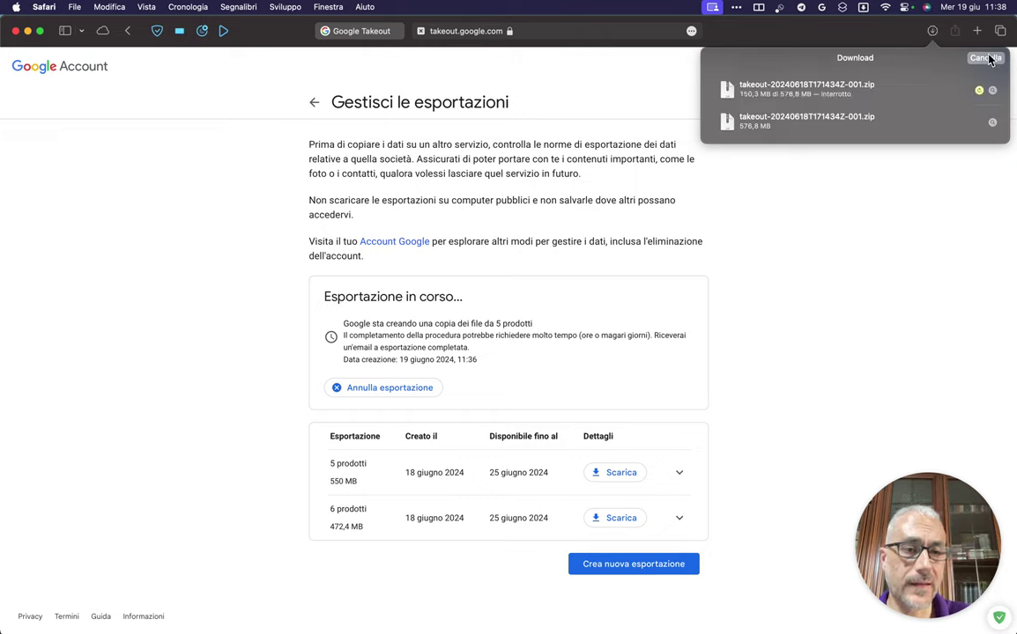
pyautogui.click(987, 58)
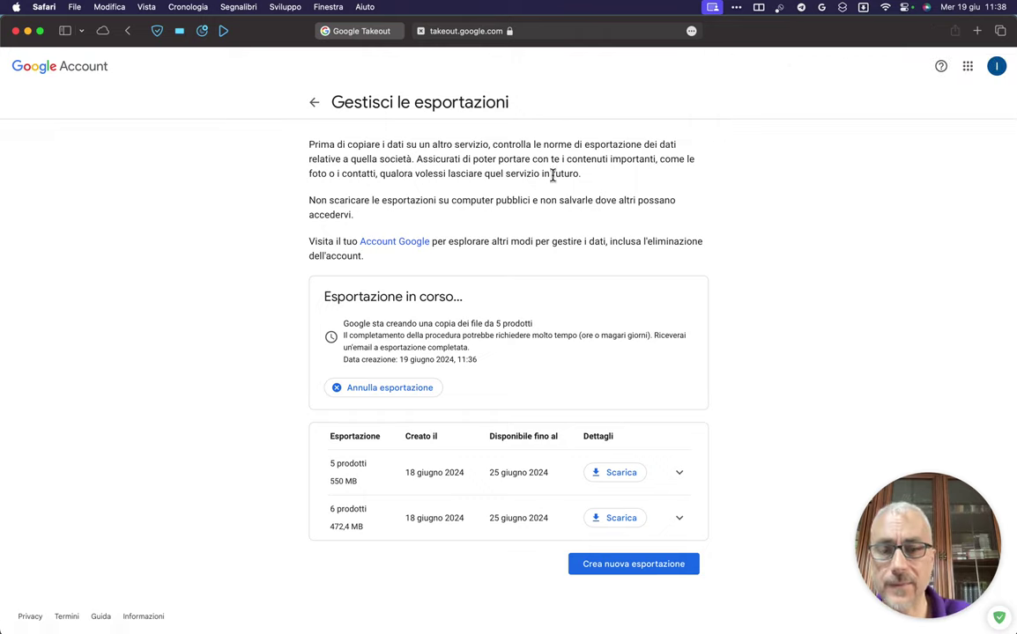
# - Switch to Finder, open the folder TFA Esportazione da Account Google and preview the downloaded takeout zip archive
pyautogui.hotkey('ctrl', 'Up')
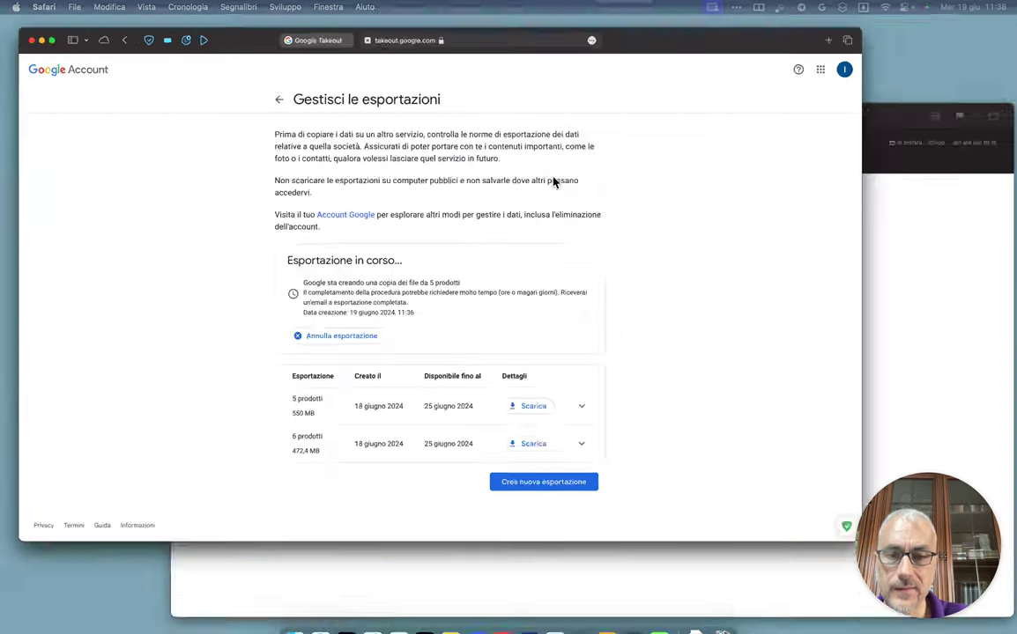
pyautogui.click(159, 415)
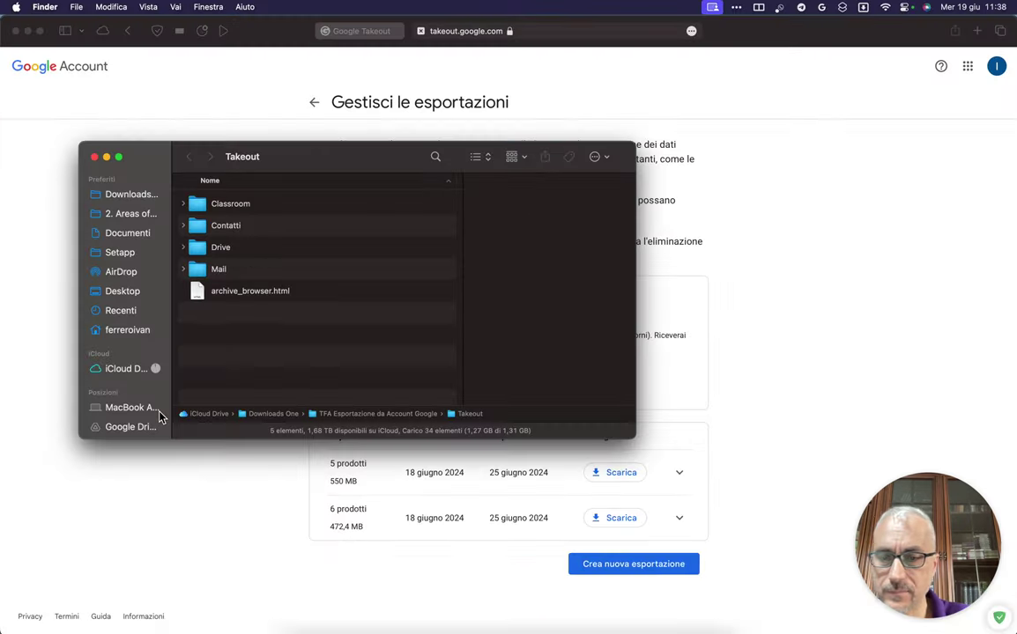
pyautogui.doubleClick(356, 415)
pyautogui.click(269, 230)
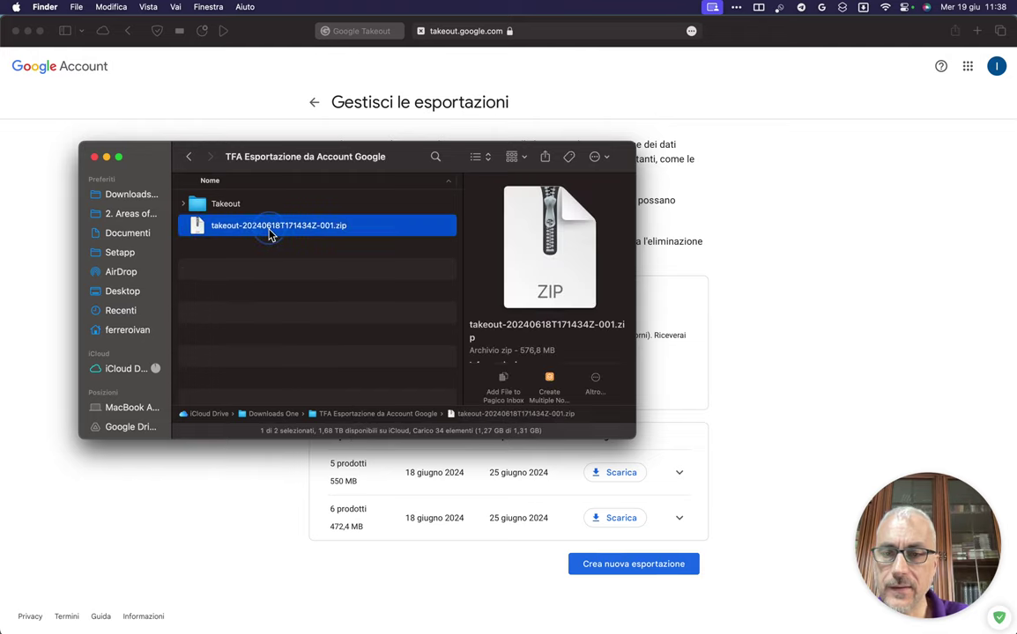
pyautogui.press('space')
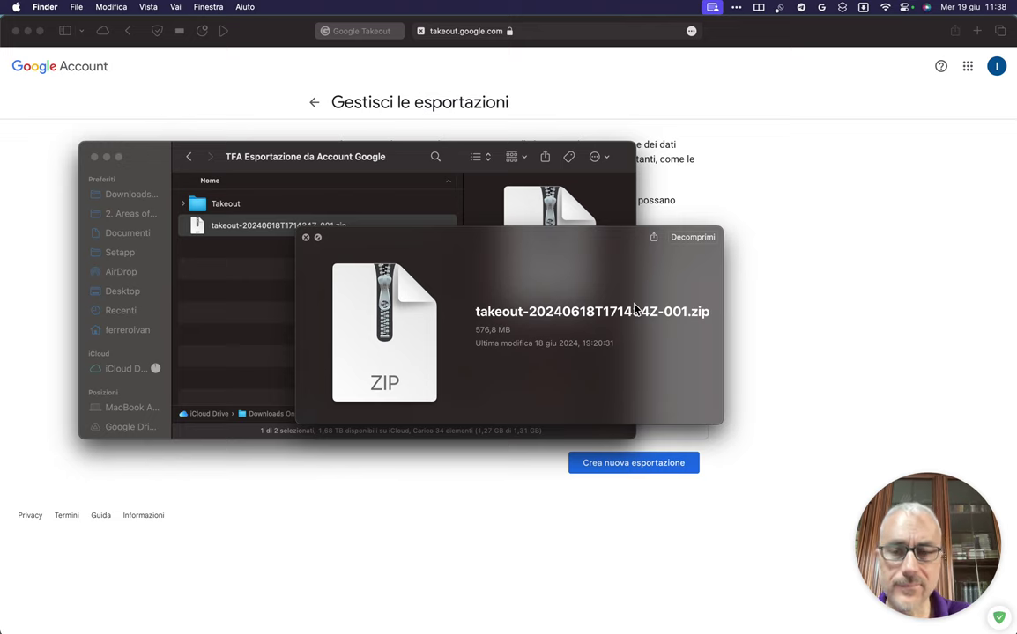
pyautogui.press('space')
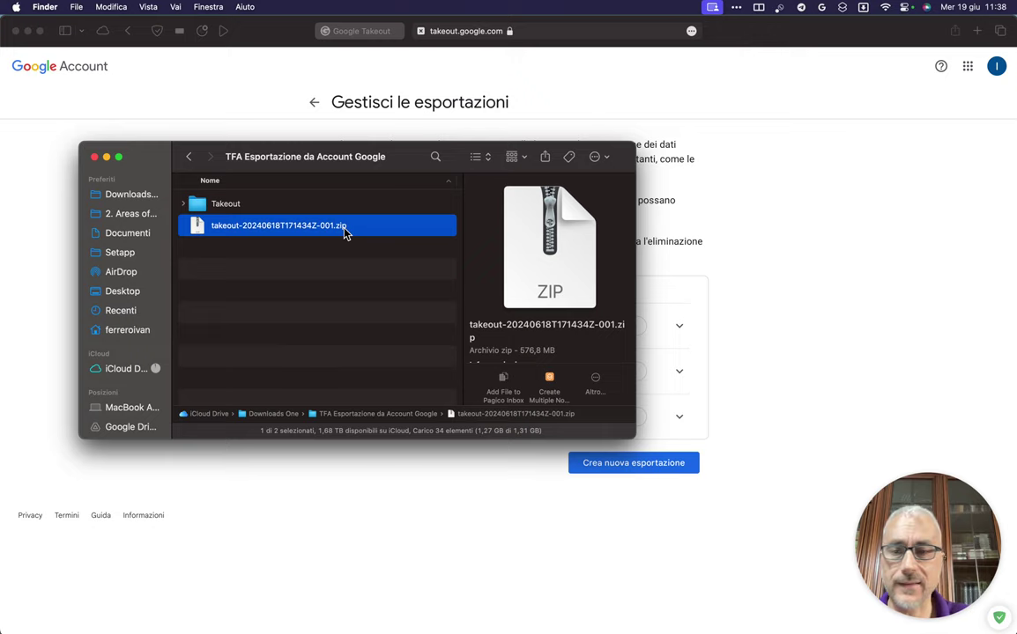
# - Open the extracted Takeout folder in an enlarged window and preview archive_browser.html
pyautogui.doubleClick(228, 205)
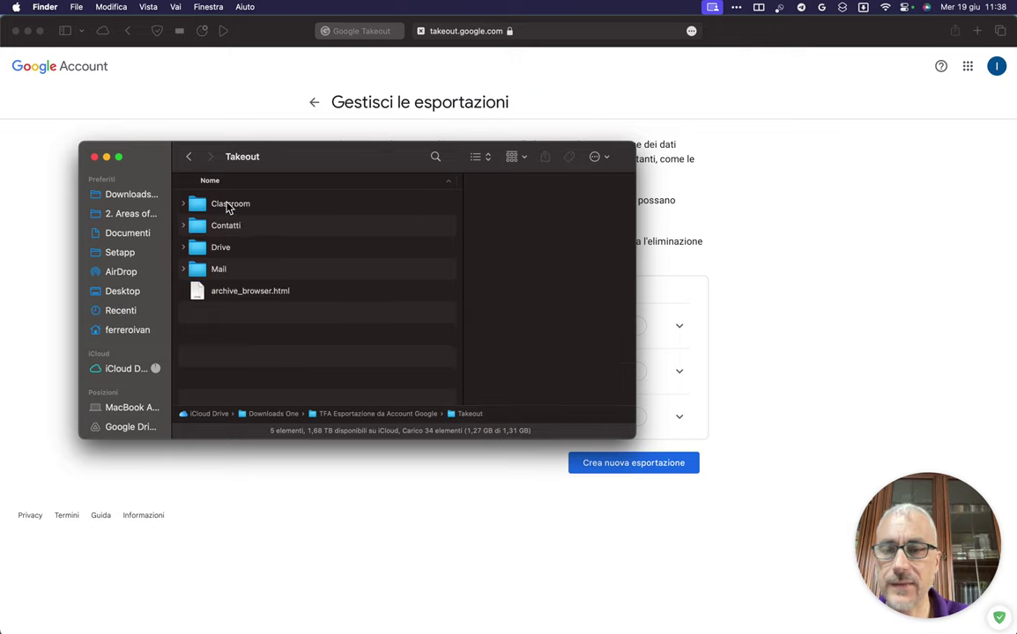
pyautogui.moveTo(311, 163); pyautogui.dragTo(422, 9)
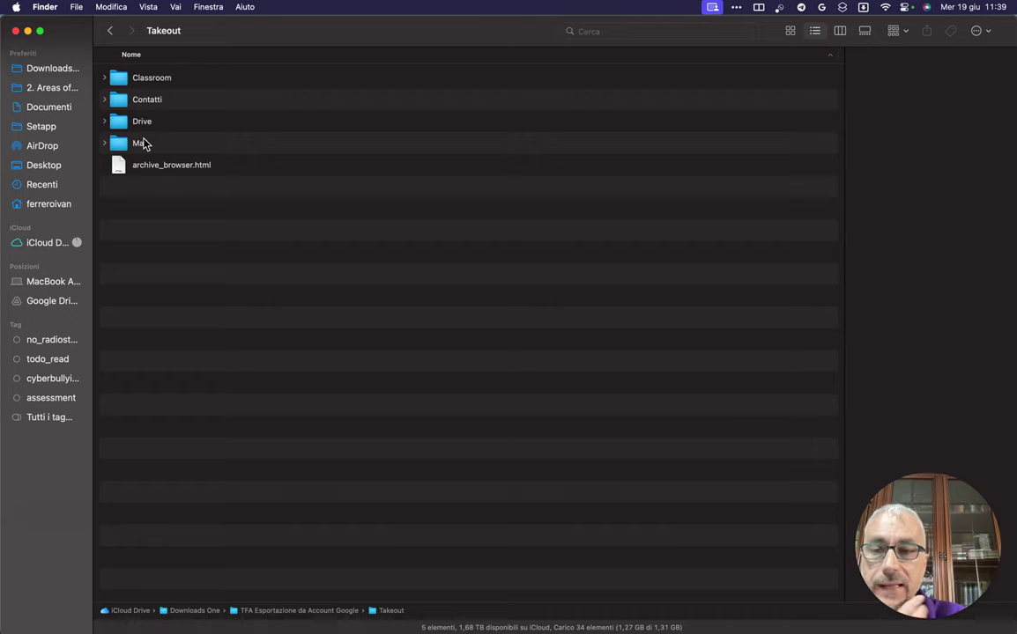
pyautogui.click(159, 174)
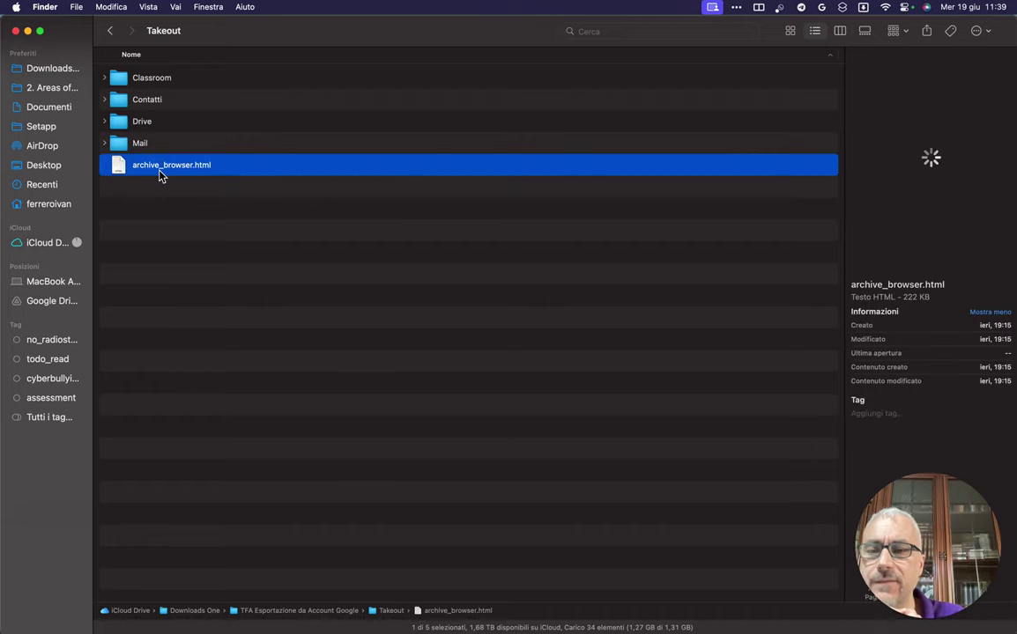
pyautogui.press('space')
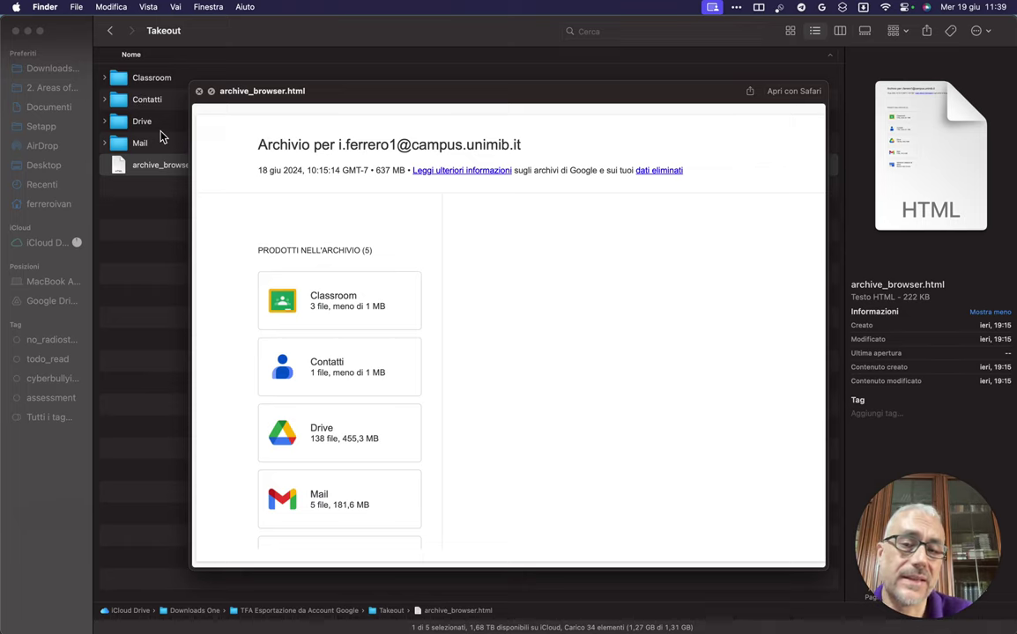
pyautogui.press('space')
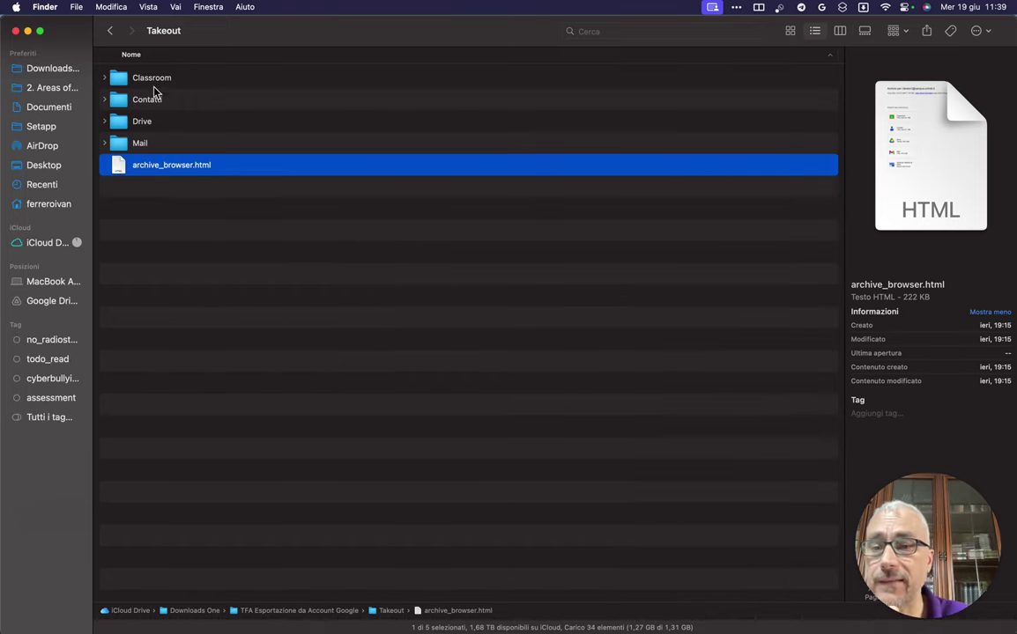
# - Expand Classroom, Classes and the Codici del Linguaggio Logico e Matematico folder, and preview its Class data.json file
pyautogui.click(154, 77)
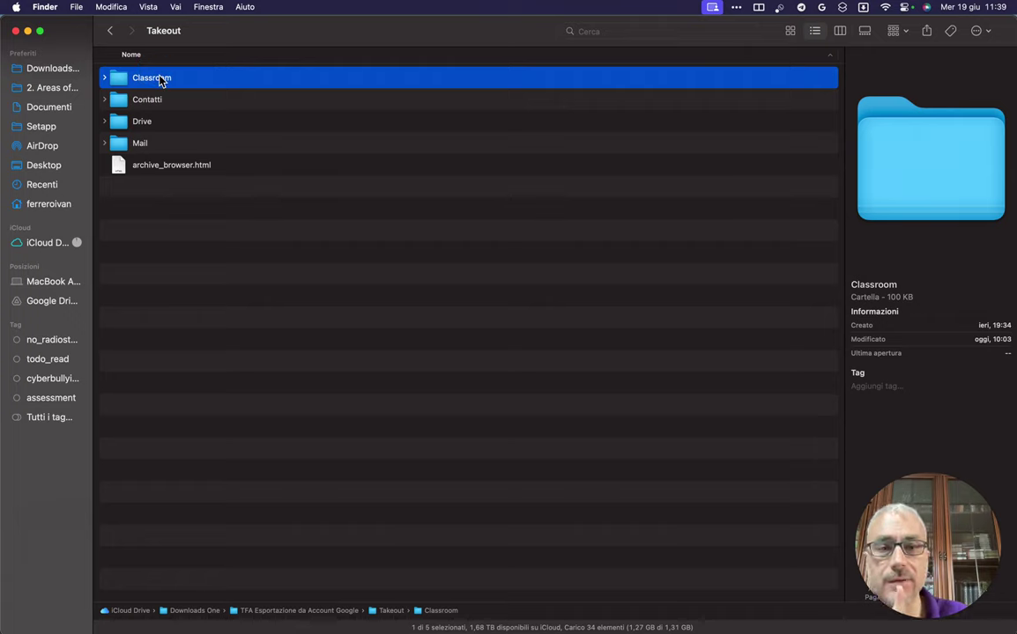
pyautogui.press('Right')
pyautogui.press('Down')
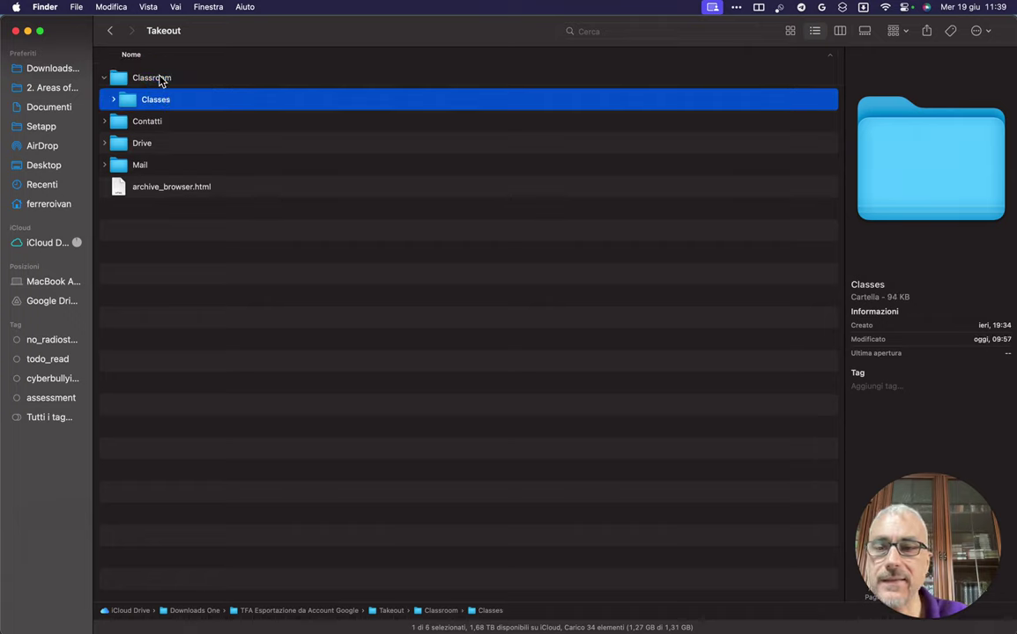
pyautogui.press('Right')
pyautogui.press('Down')
pyautogui.press('Right')
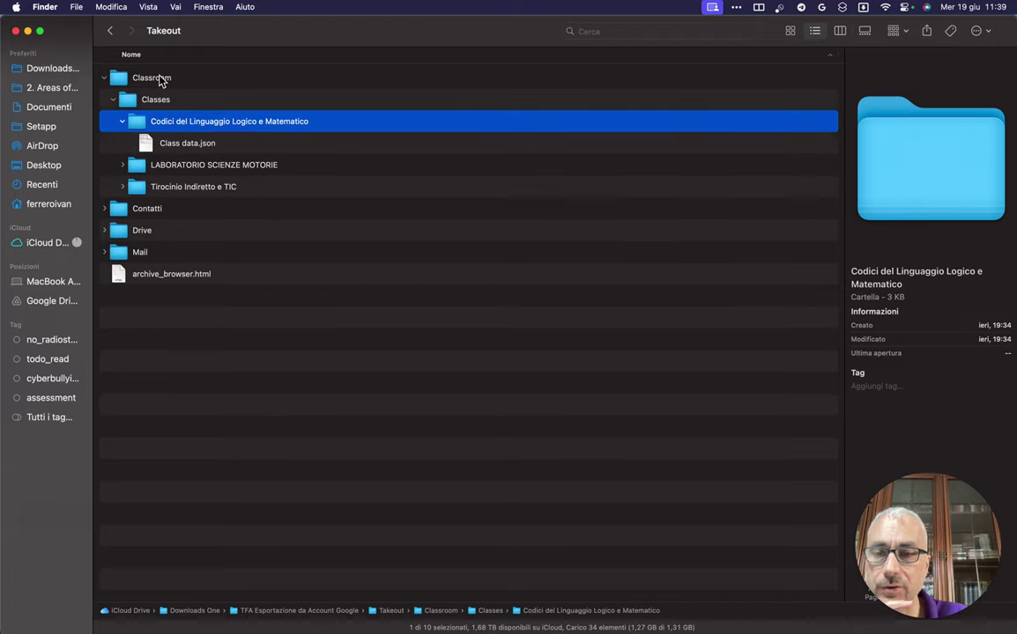
pyautogui.press('Down')
pyautogui.press('space')
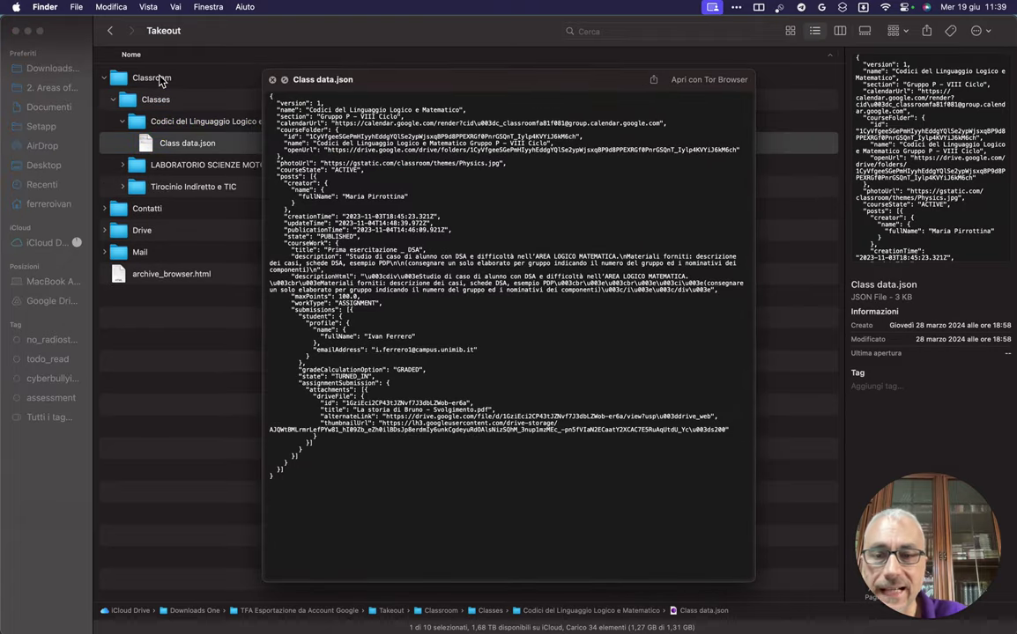
pyautogui.press('space')
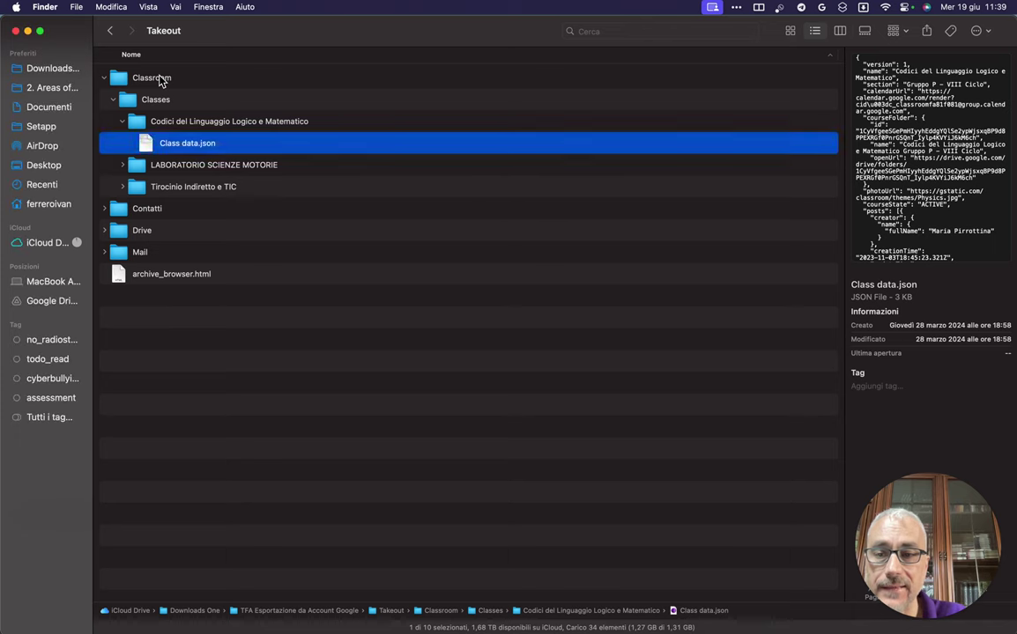
# - Expand the LABORATORIO SCIENZE MOTORIE class folder and preview its Class data.json file
pyautogui.press('Down')
pyautogui.press('Right')
pyautogui.press('Down')
pyautogui.press('space')
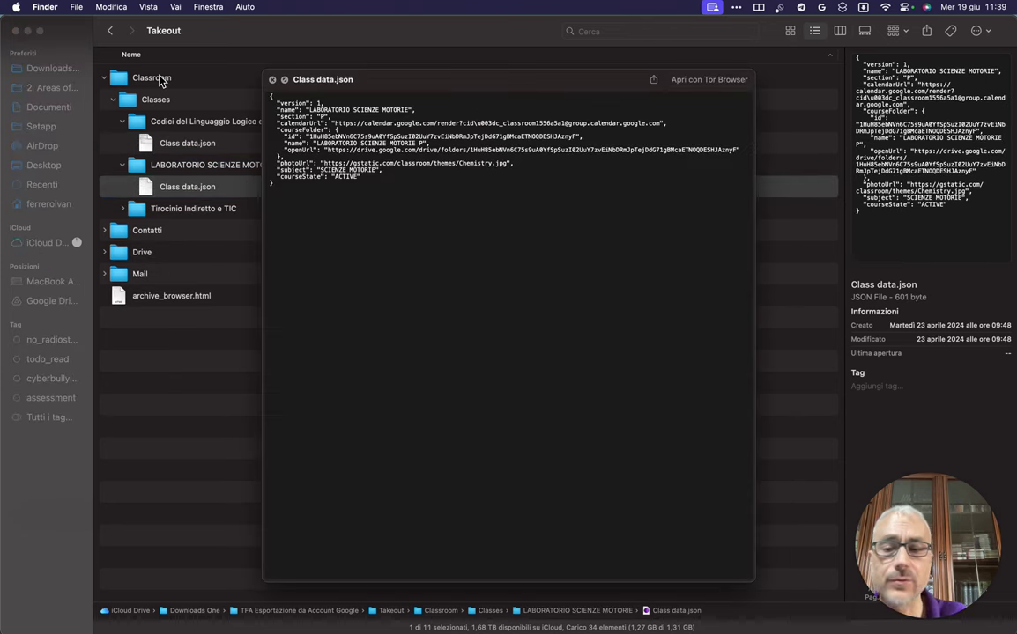
# - Close the Class data.json preview and collapse the top-level Classroom folder
pyautogui.press('space')
pyautogui.click(160, 80)
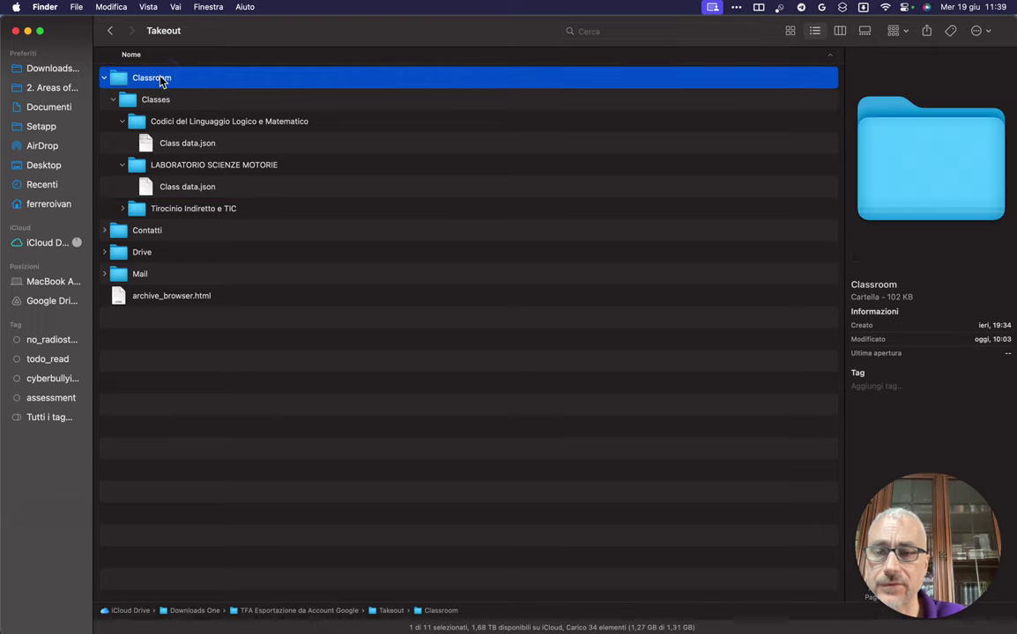
pyautogui.press('Left')
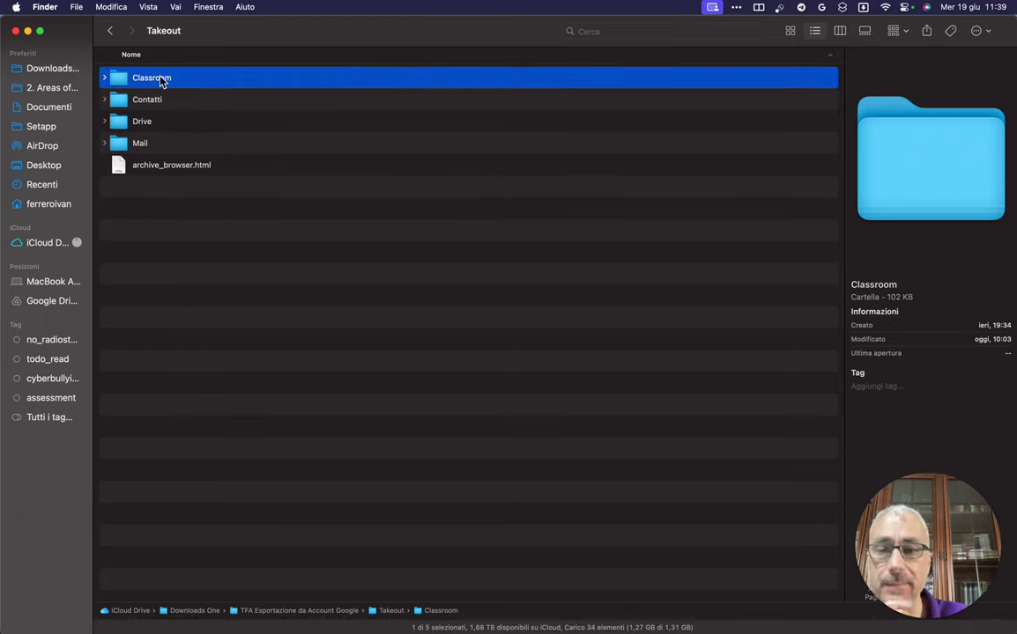
# - Expand the Contatti folder and its Tutti i contatti subfolder, and select Tutti i contatti.vcf
pyautogui.press('Down')
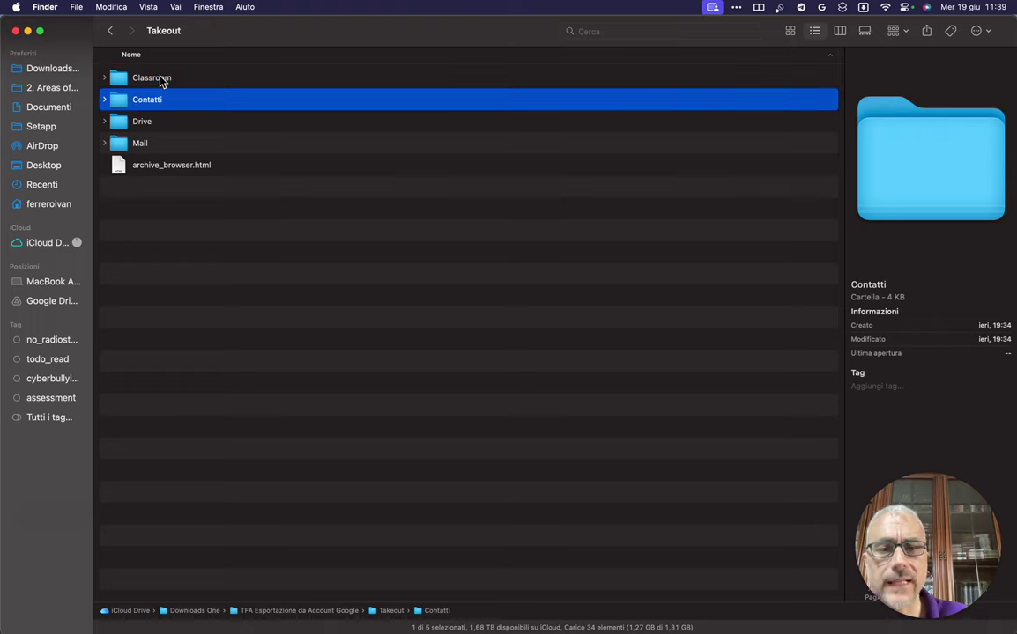
pyautogui.press('Right')
pyautogui.press('Down')
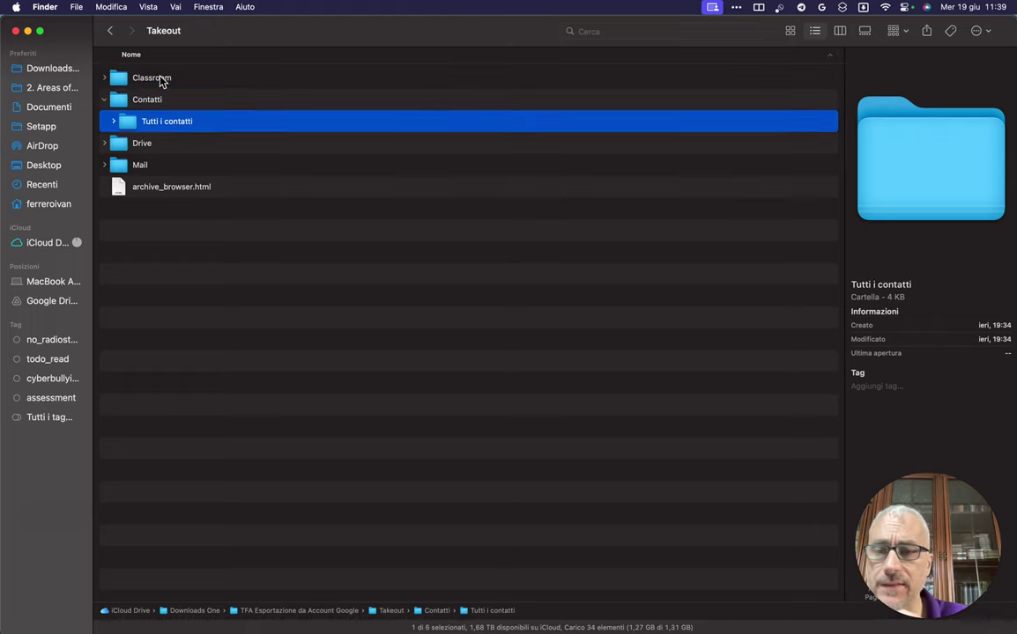
pyautogui.press('Right')
pyautogui.press('Down')
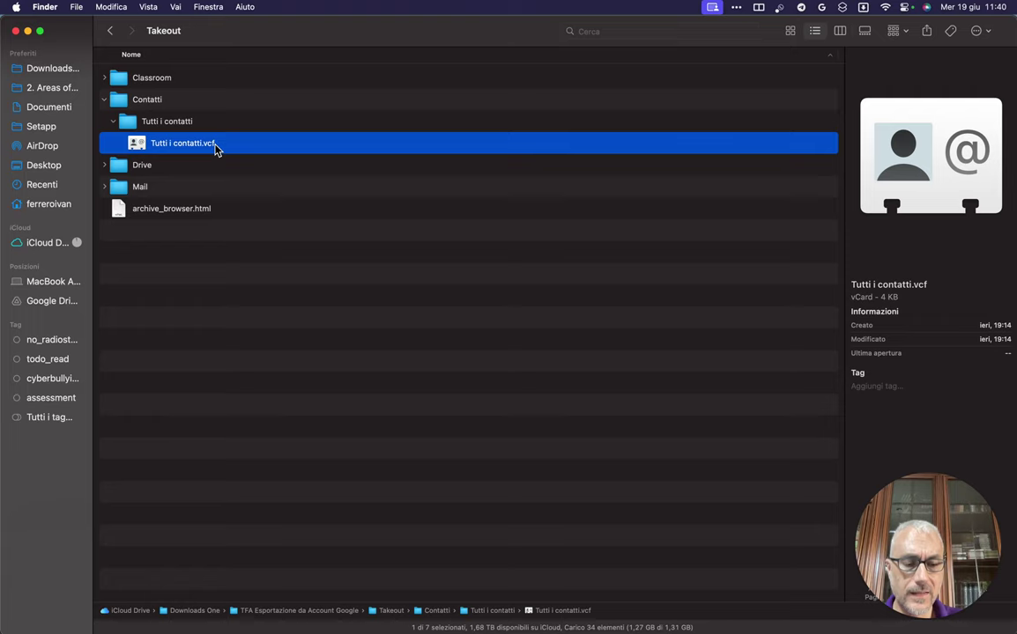
# - Collapse the Contatti folder and expand the Drive folder to see its contents
pyautogui.press('Up')
pyautogui.press('Up')
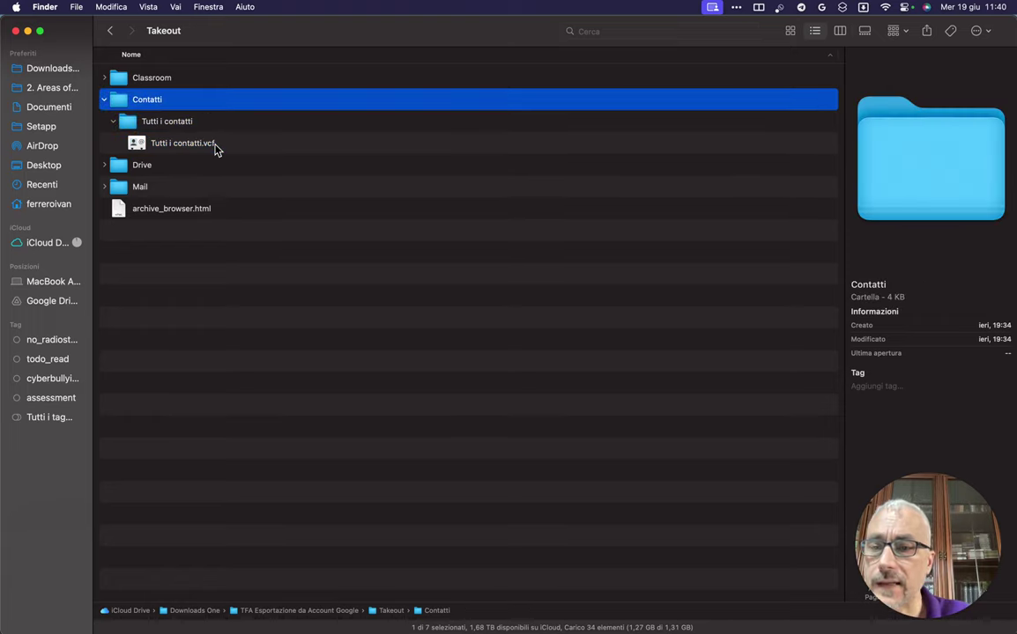
pyautogui.press('Left')
pyautogui.press('Down')
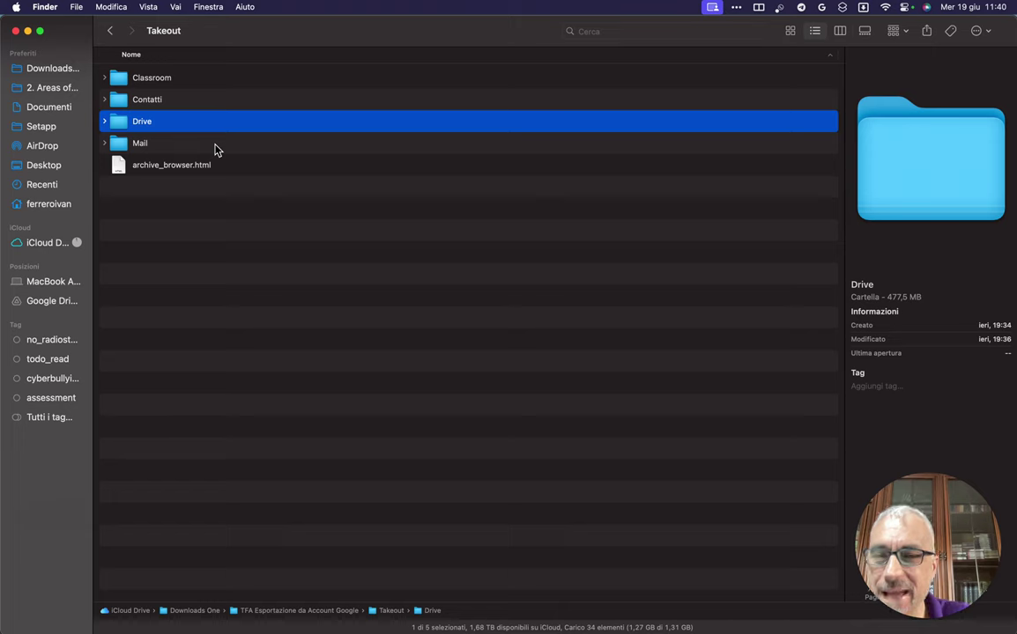
pyautogui.press('Right')
pyautogui.press('Down')
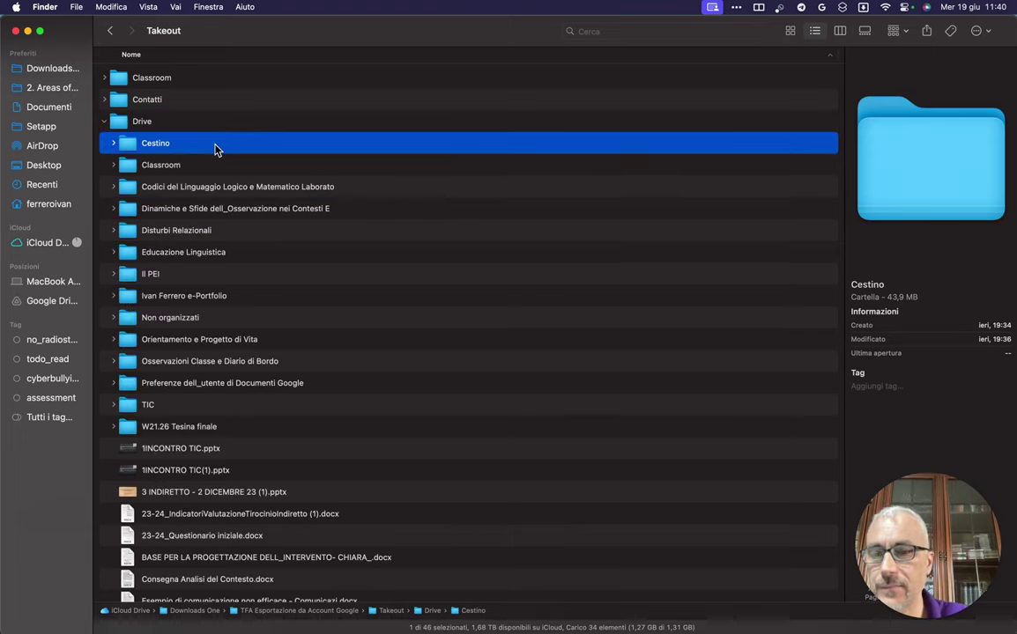
# - Move the Cestino folder inside Drive to the Trash
pyautogui.press('Right')
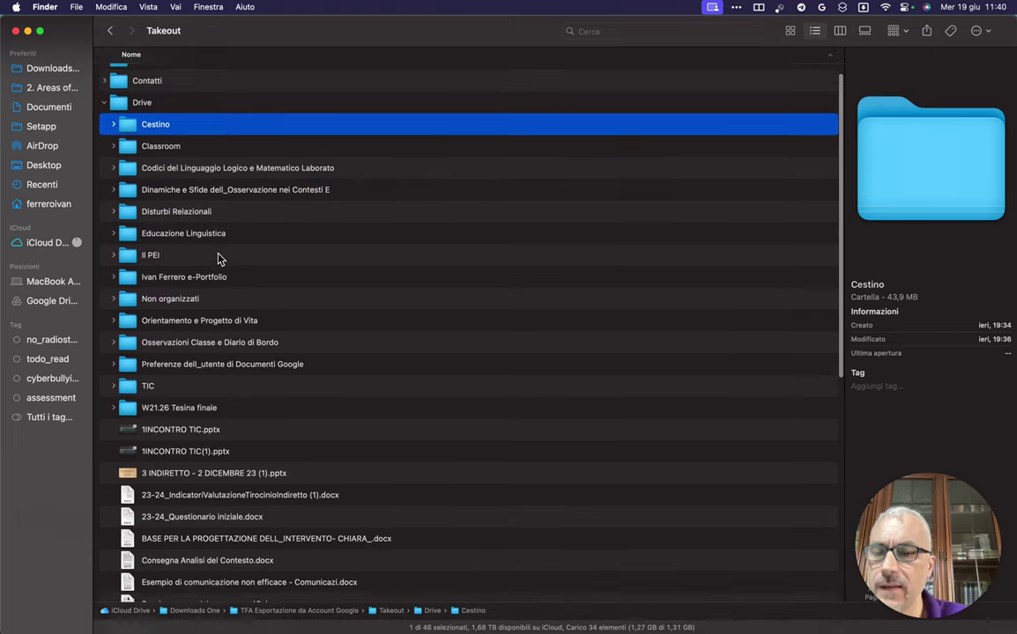
pyautogui.press('Left')
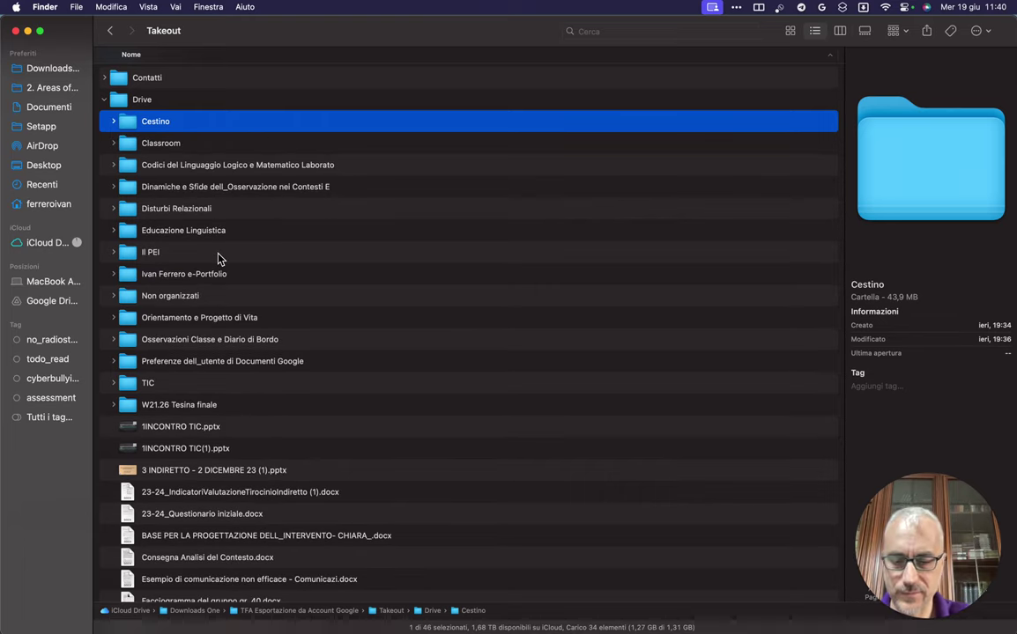
pyautogui.press('super+BackSpace')
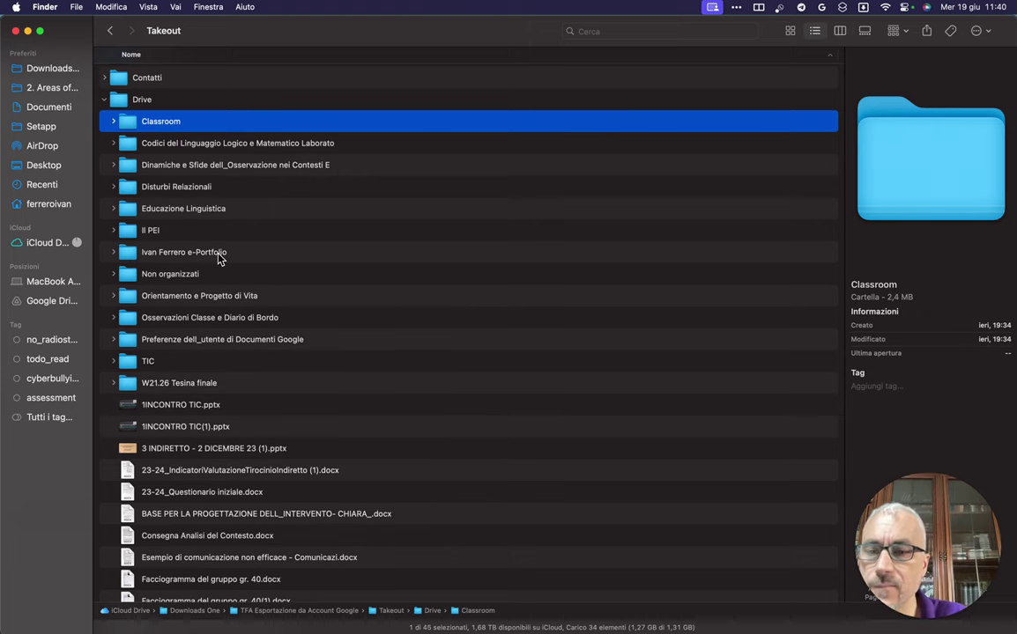
# - Expand Classroom inside Drive with its three class subfolders and look through the files in Tirocinio Indiretto e TIC Gruppo 40 - 2023_24
pyautogui.press('Right')
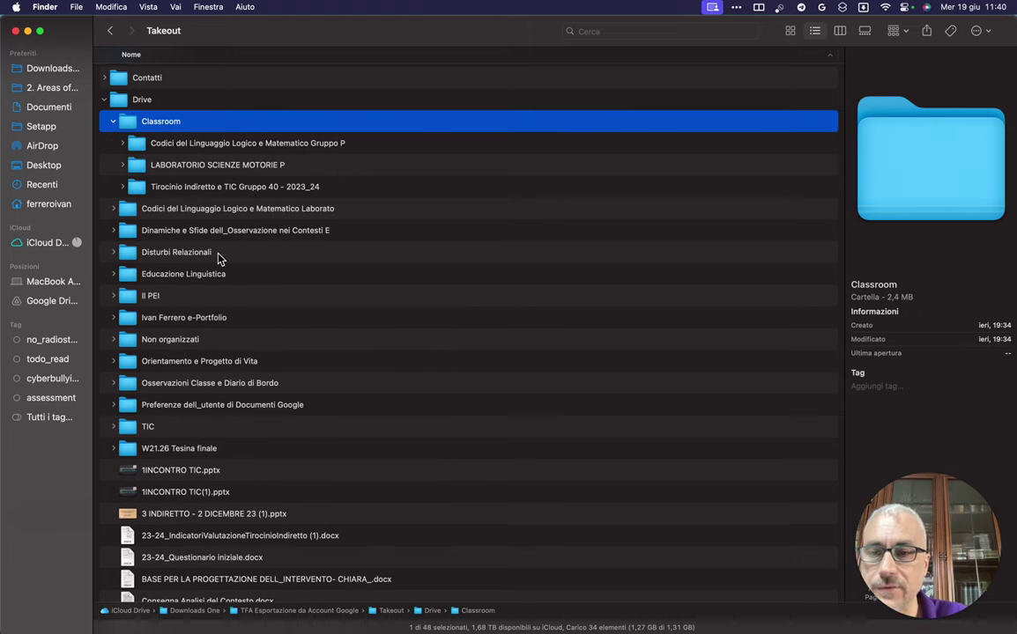
pyautogui.press('Down')
pyautogui.press('Right')
pyautogui.press('Down')
pyautogui.press('Down')
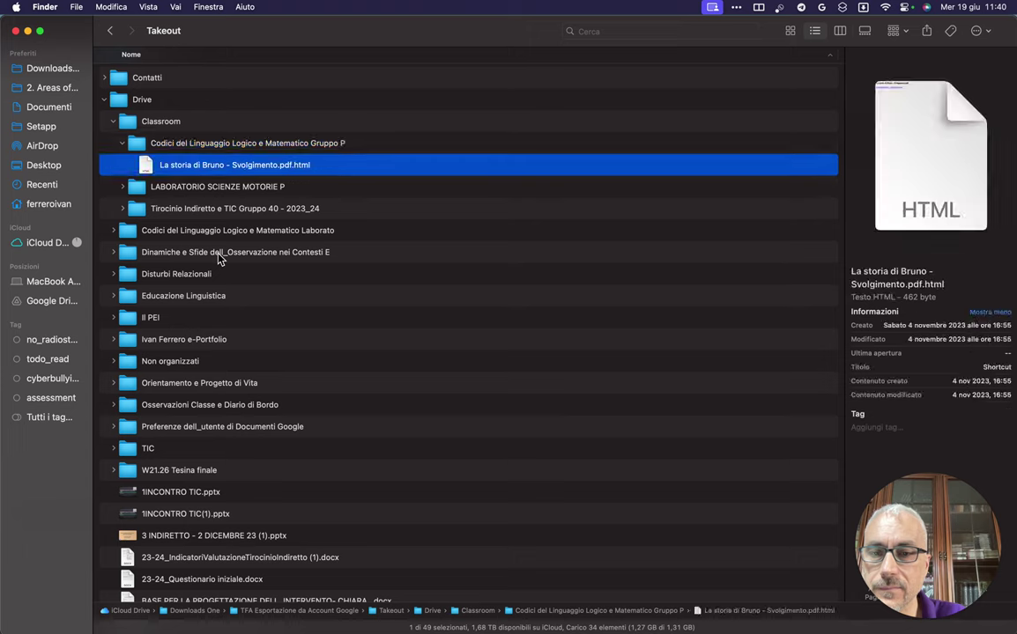
pyautogui.press('Right')
pyautogui.press('Down')
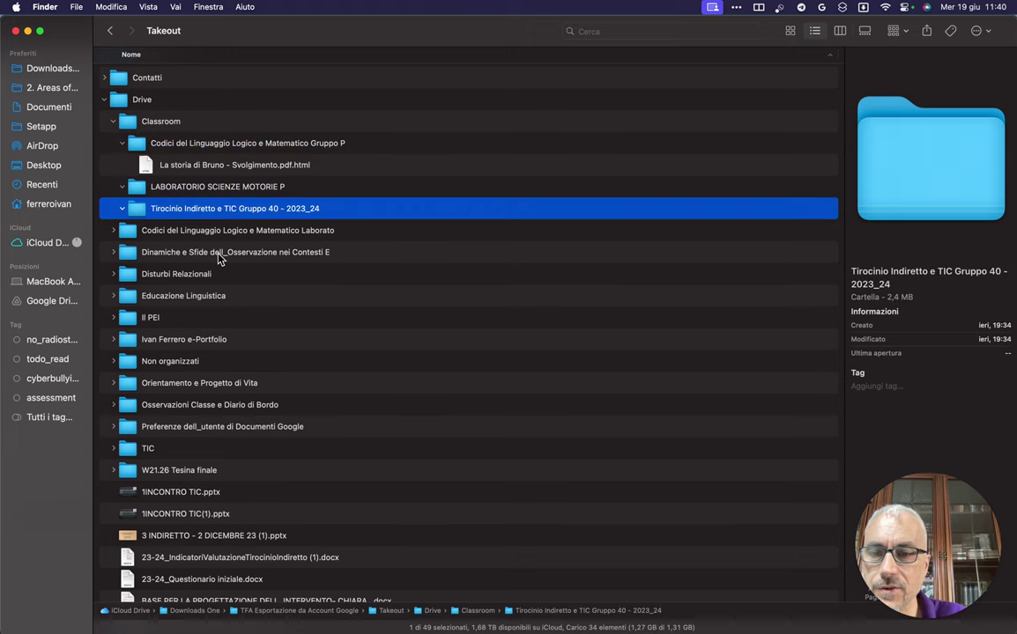
pyautogui.press('Right')
pyautogui.scroll(-5, 218, 256)
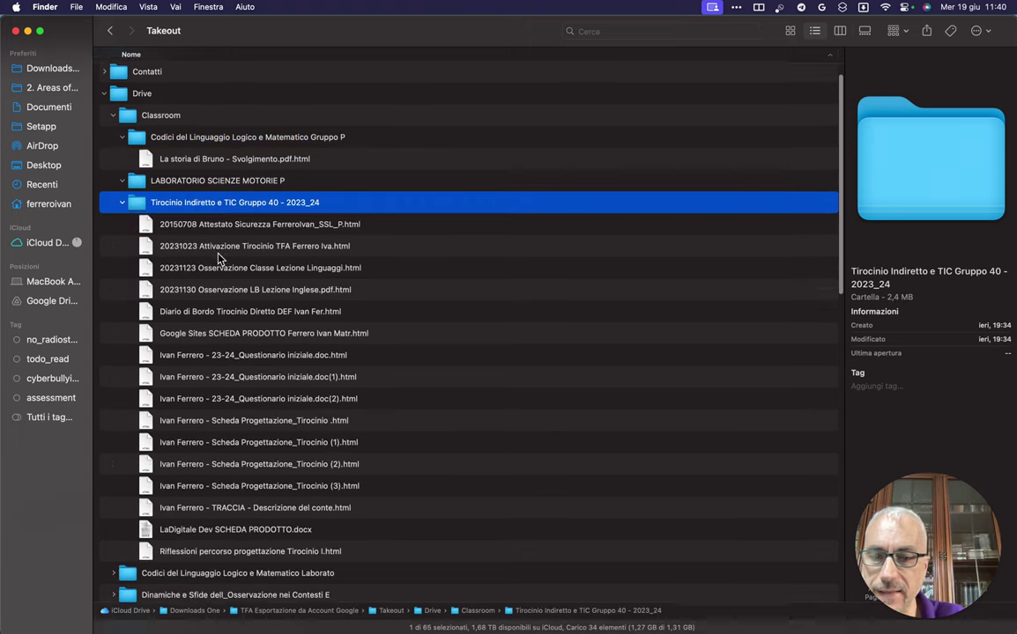
pyautogui.scroll(3, 219, 257)
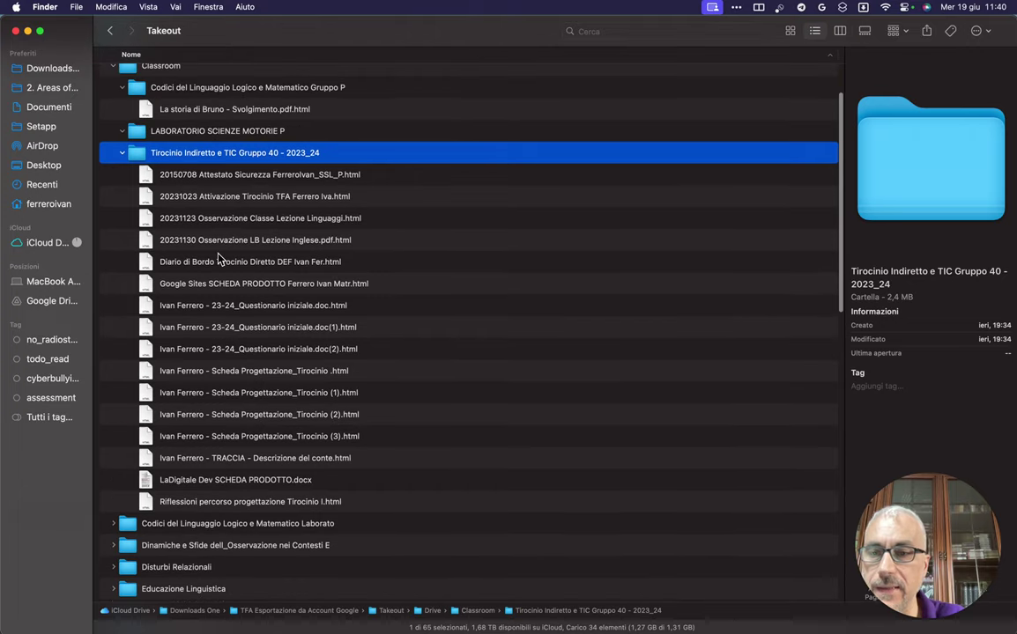
# - Collapse the Tirocinio Indiretto and LABORATORIO SCIENZE MOTORIE P folders and preview La storia di Bruno - Svolgimento.pdf.html
pyautogui.press('Left')
pyautogui.press('Up')
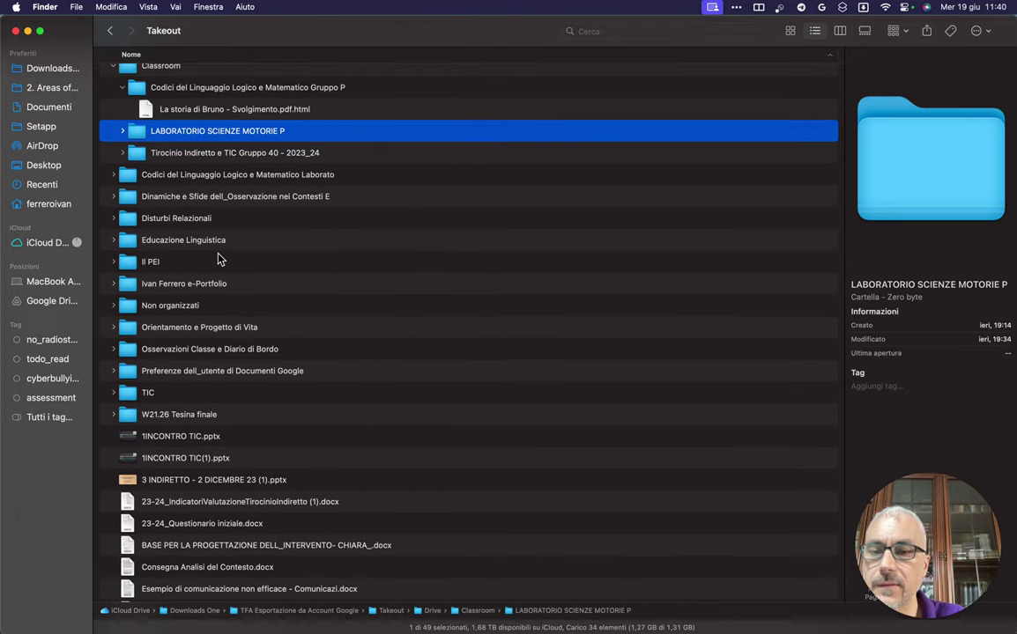
pyautogui.press('Up')
pyautogui.press('Up')
pyautogui.press('Down')
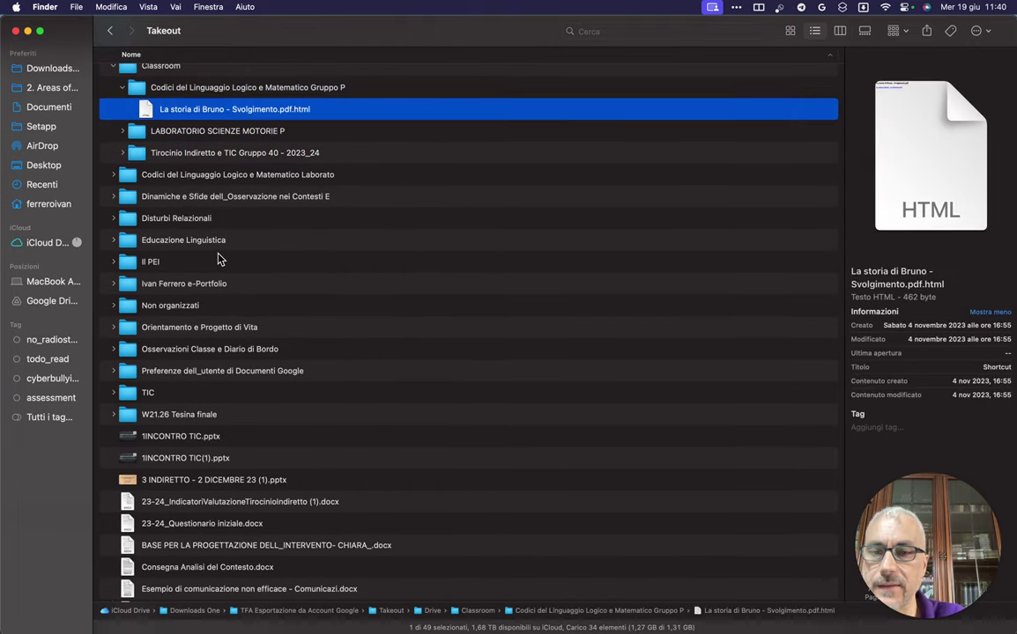
pyautogui.press('space')
pyautogui.press('space')
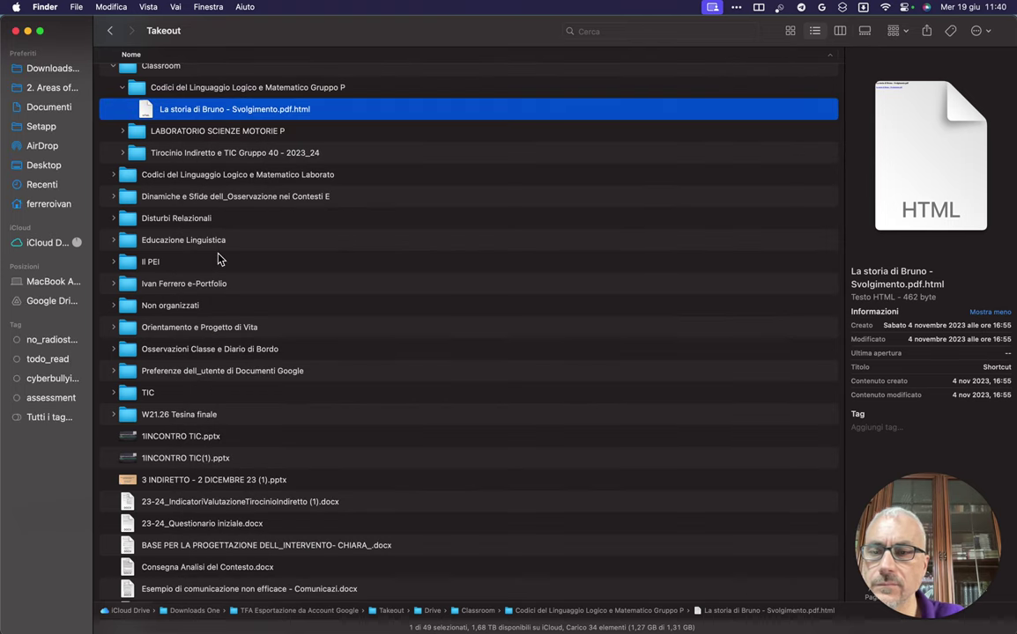
# - Collapse Codici del Linguaggio Logico e Matematico Gruppo P and its parent Classroom folder inside Drive
pyautogui.press('Up')
pyautogui.press('Left')
pyautogui.press('Up')
pyautogui.press('Left')
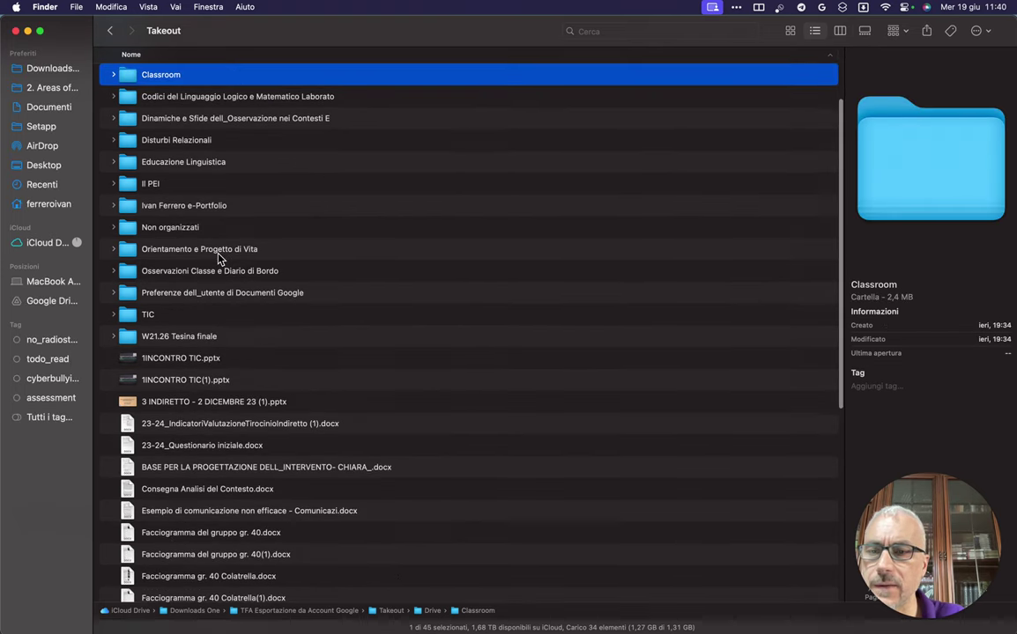
# - Expand Codici del Linguaggio Logico e Matematico Laborato, look at its PDF and schema Power point .docx, and collapse it again
pyautogui.press('Down')
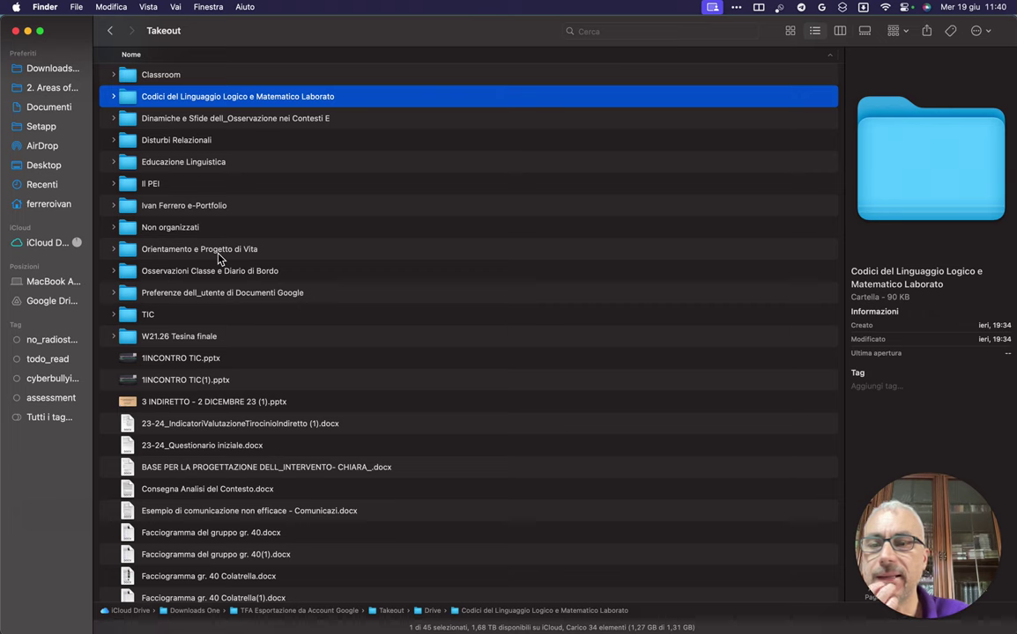
pyautogui.press('Right')
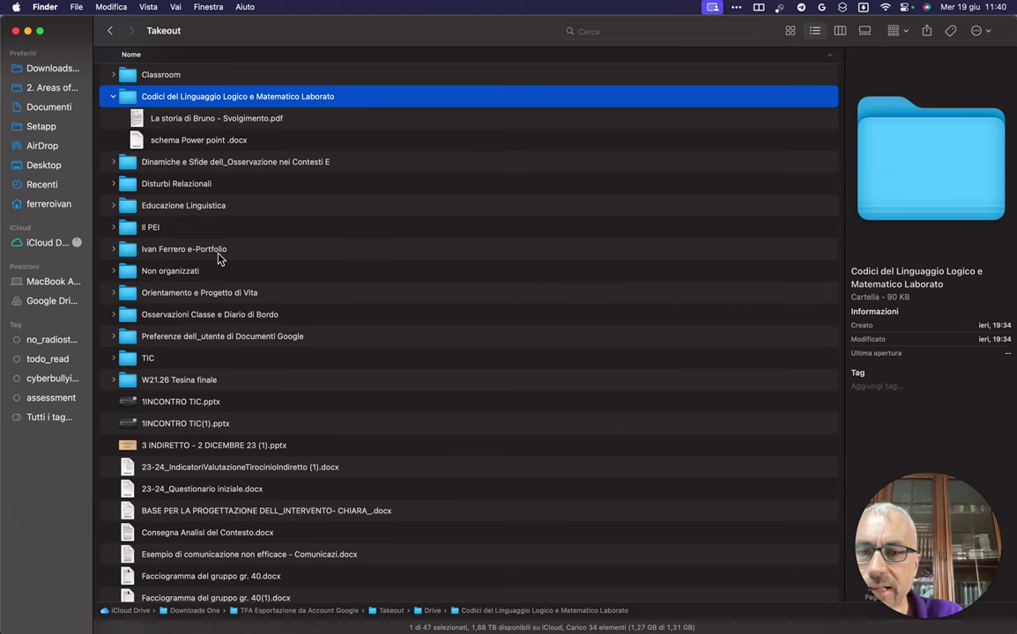
pyautogui.press('Down')
pyautogui.press('Down')
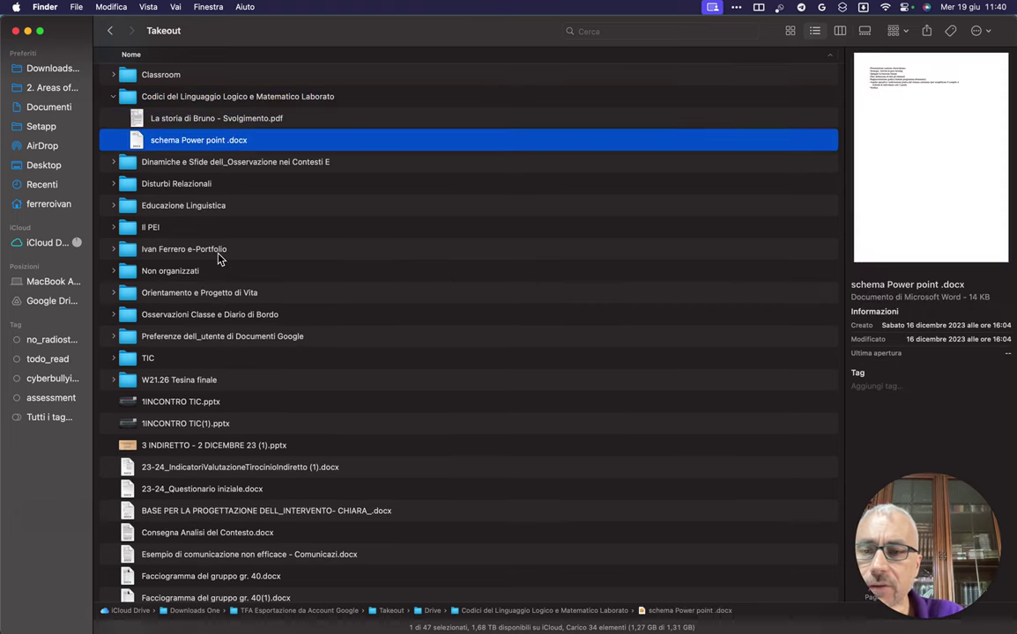
pyautogui.press('Left')
pyautogui.press('Left')
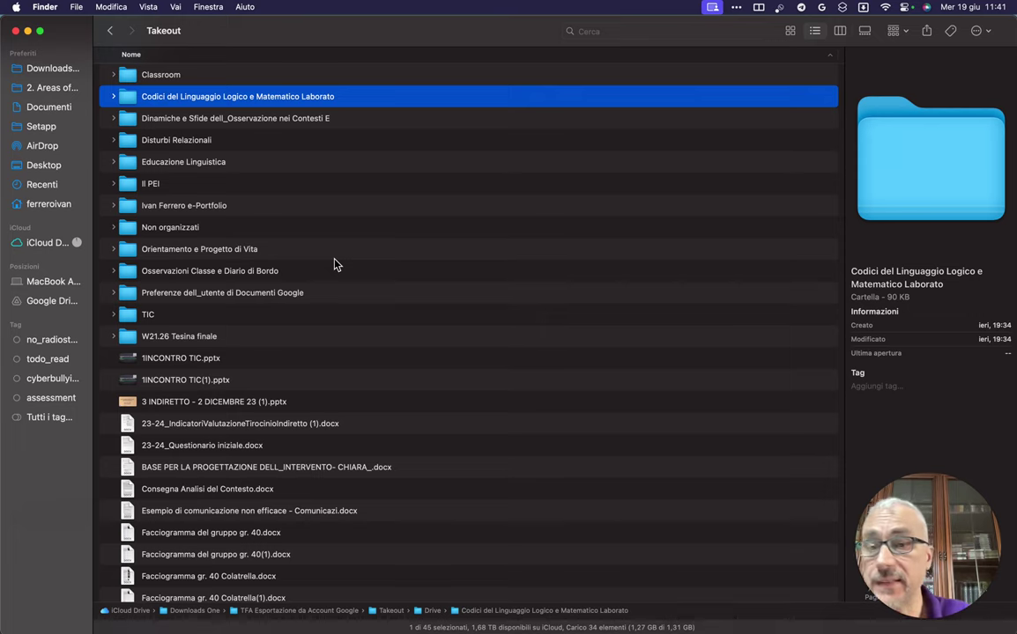
# - Browse the remaining Drive subfolders from Classroom through W21.26 Tesina finale and the loose files below them
pyautogui.scroll(2, 334, 265)
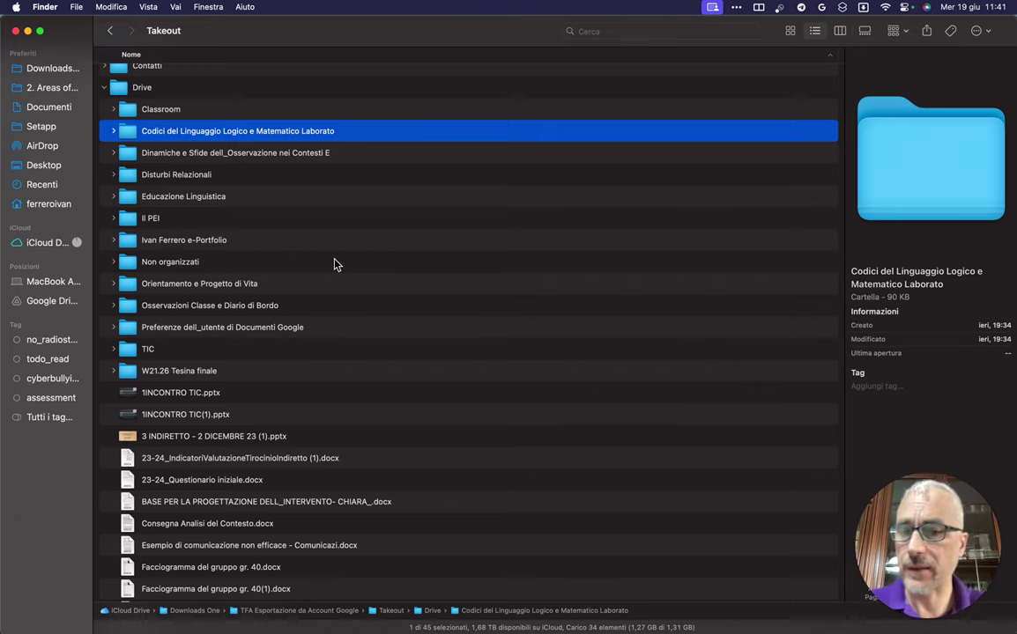
pyautogui.press('Down')
pyautogui.press('Down')
pyautogui.press('Down')
pyautogui.press('Down')
pyautogui.press('Down')
pyautogui.press('Down')
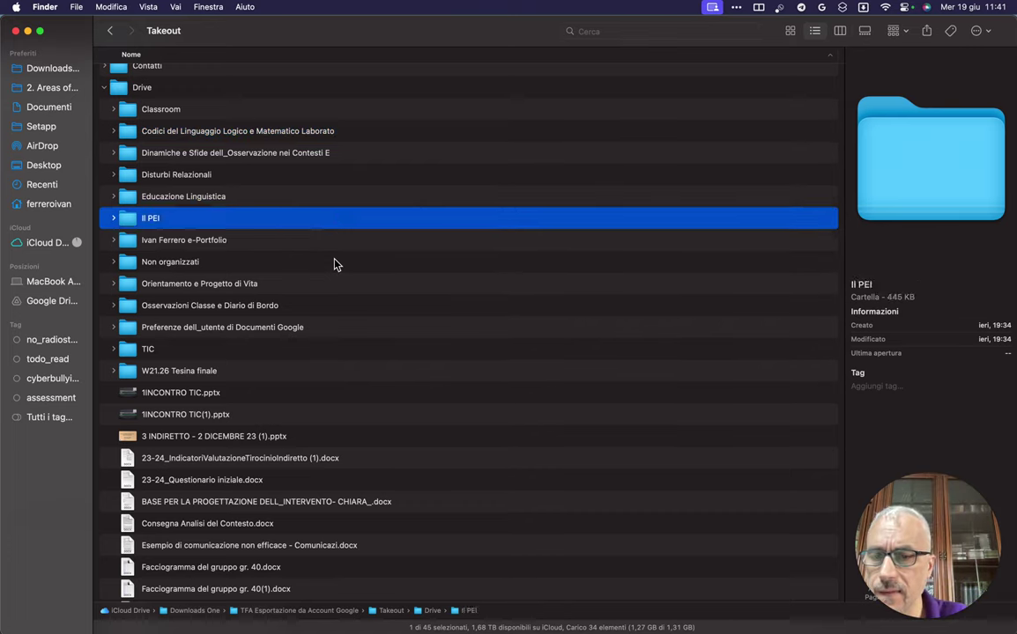
pyautogui.press('Up')
pyautogui.press('Up')
pyautogui.press('Up')
pyautogui.press('Up')
pyautogui.press('Up')
pyautogui.press('Up')
pyautogui.press('Up')
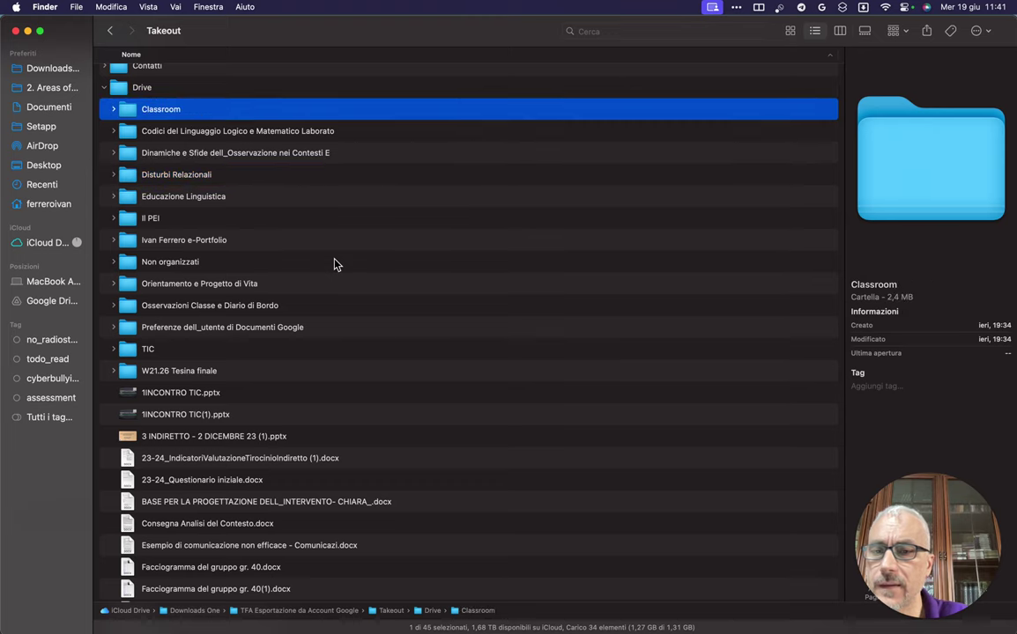
pyautogui.press('Down')
pyautogui.press('Down')
pyautogui.press('Down')
pyautogui.press('Down')
pyautogui.press('Down')
pyautogui.press('Down')
pyautogui.press('Down')
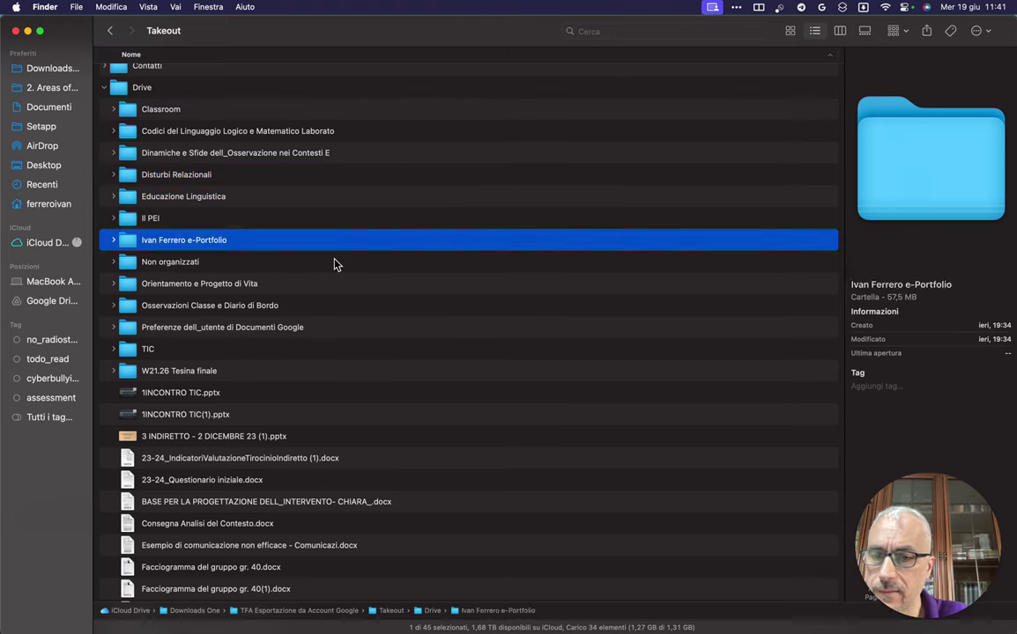
pyautogui.press('Down')
pyautogui.press('Down')
pyautogui.press('Down')
pyautogui.press('Down')
pyautogui.press('Down')
pyautogui.press('Down')
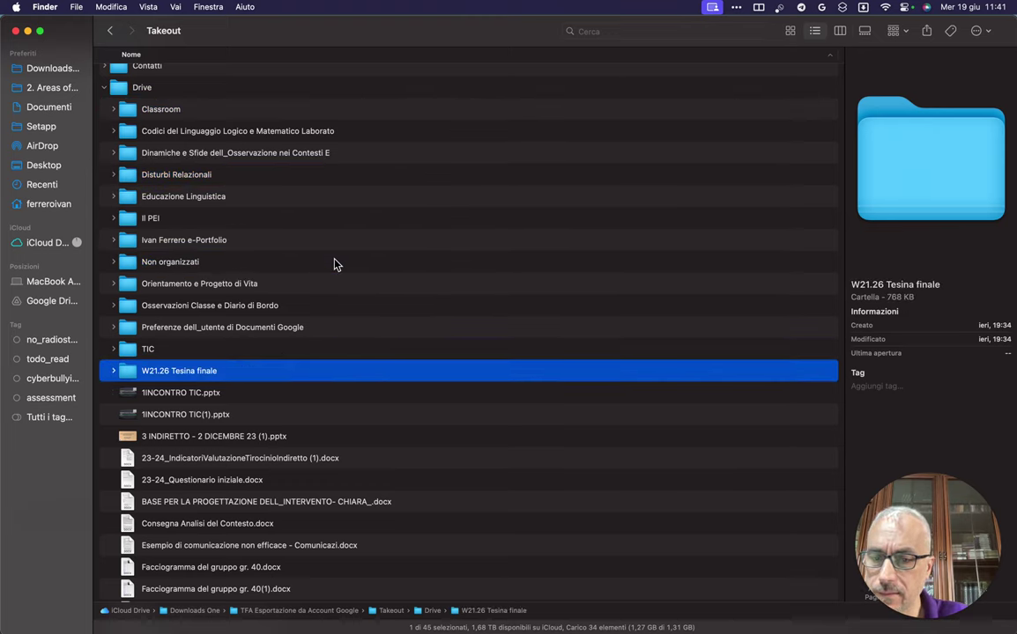
pyautogui.scroll(-2, 334, 264)
pyautogui.scroll(5, 334, 265)
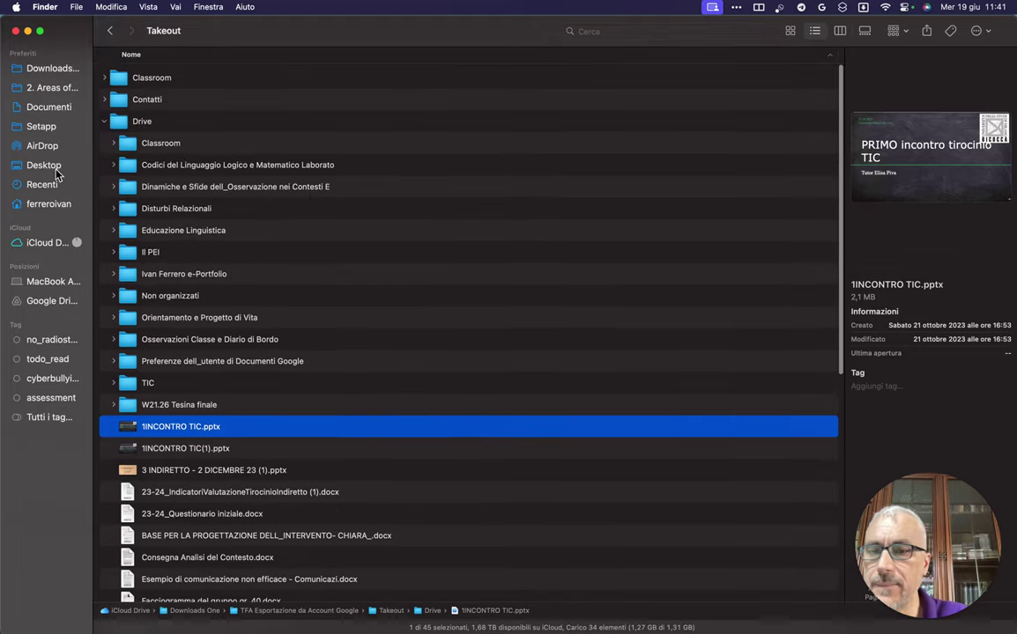
# - Collapse the Drive folder and expand the Mail folder
pyautogui.click(146, 131)
pyautogui.press('Left')
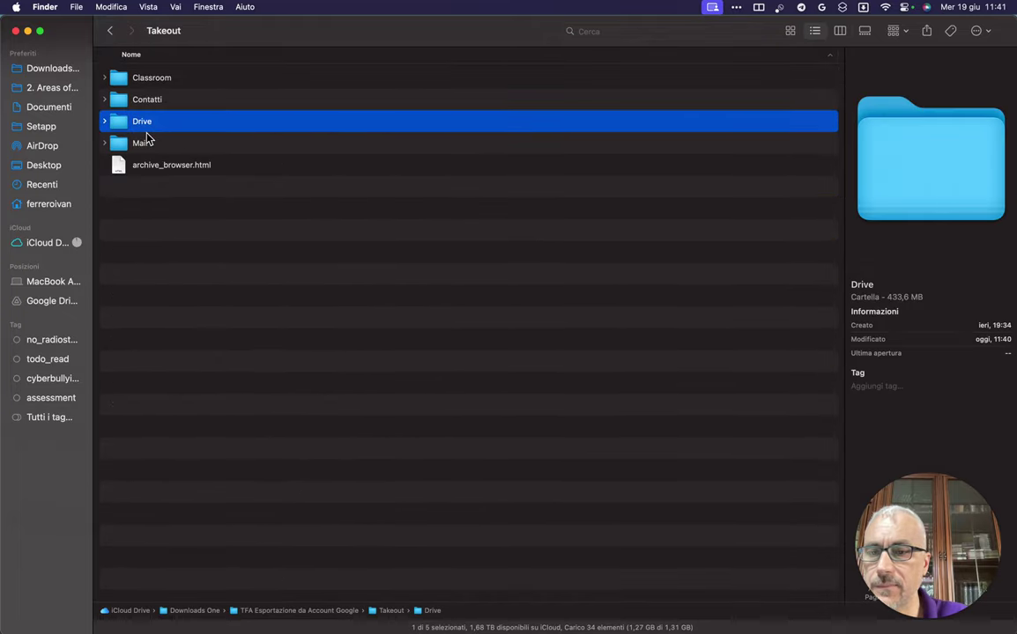
pyautogui.press('Down')
pyautogui.press('Right')
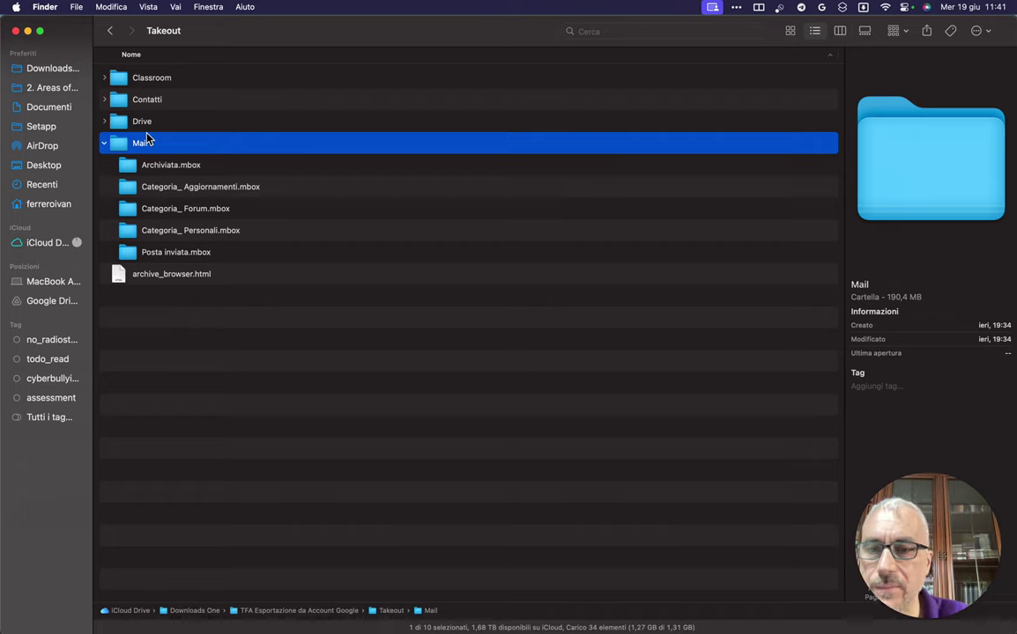
# - Go through the exported mailbox files in Mail, from Archiviata.mbox to Posta inviata.mbox and back
pyautogui.press('Down')
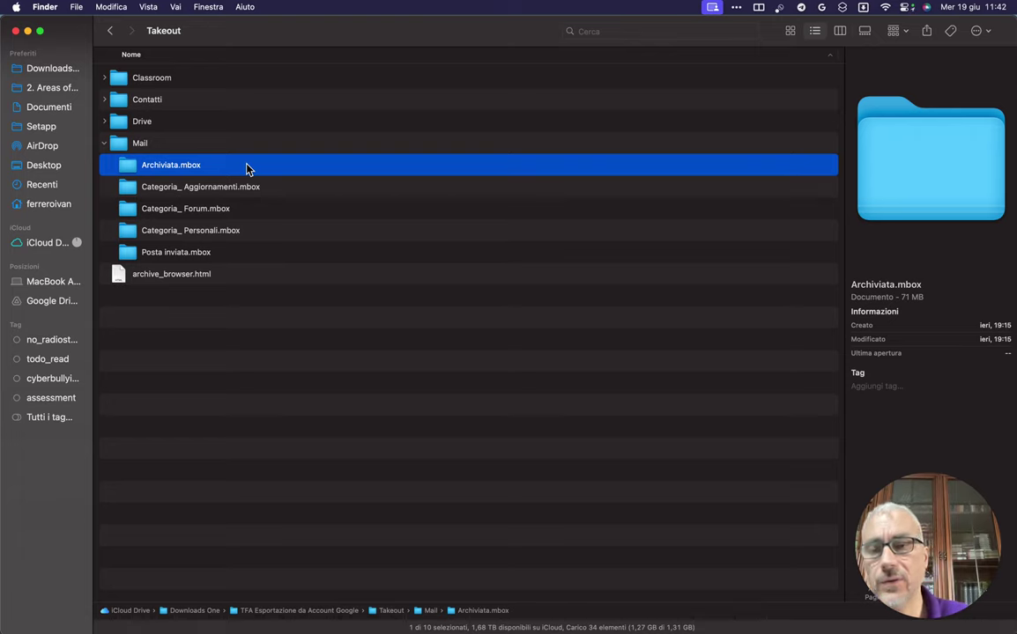
pyautogui.press('Down')
pyautogui.press('Down')
pyautogui.press('Down')
pyautogui.press('Down')
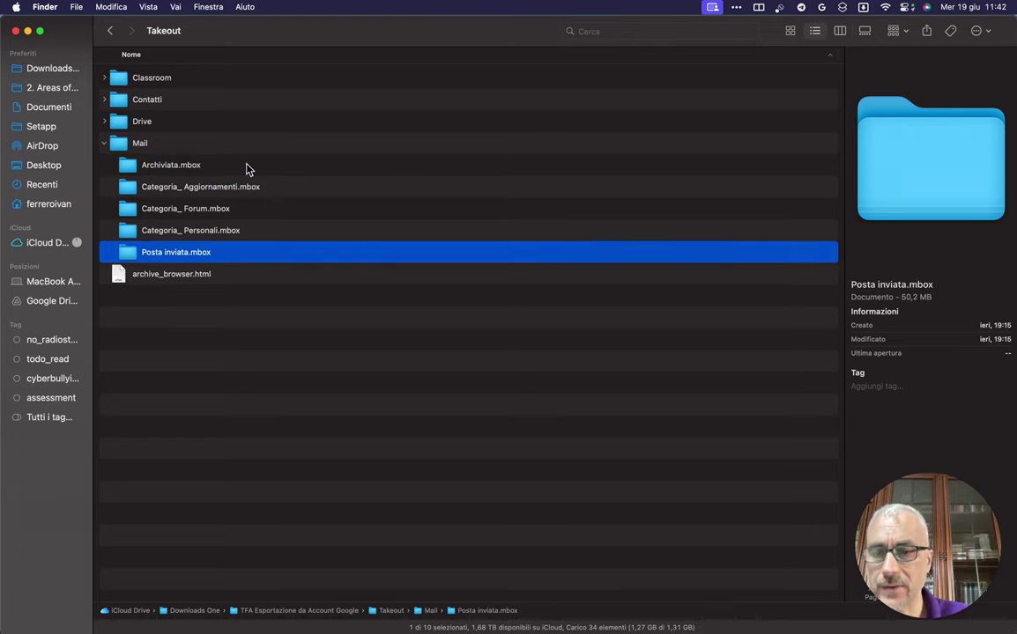
pyautogui.press('Up')
pyautogui.press('Up')
pyautogui.press('Up')
pyautogui.press('Up')
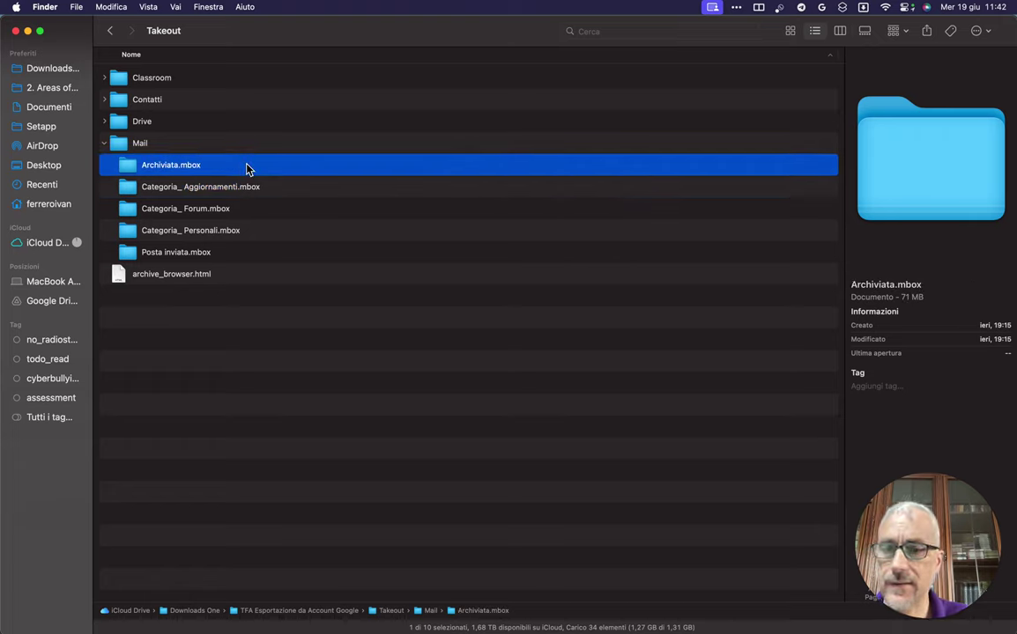
# - Review the Aggiornamenti, Forum, Personali and Posta inviata mailboxes in the Mail folder again, returning to Archiviata.mbox
pyautogui.press('Down')
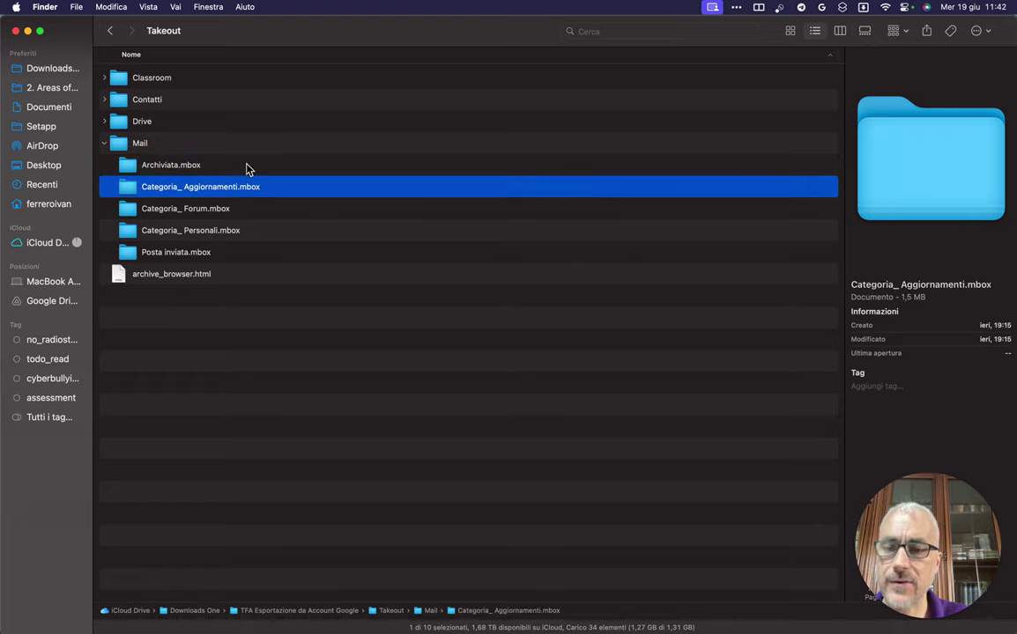
pyautogui.press('Down')
pyautogui.press('Down')
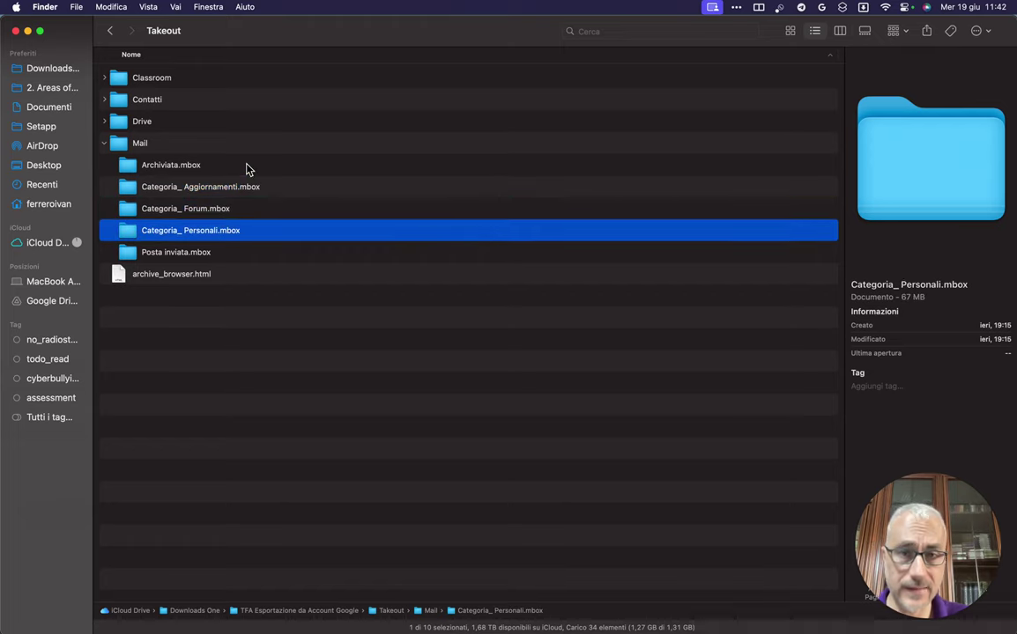
pyautogui.press('Down')
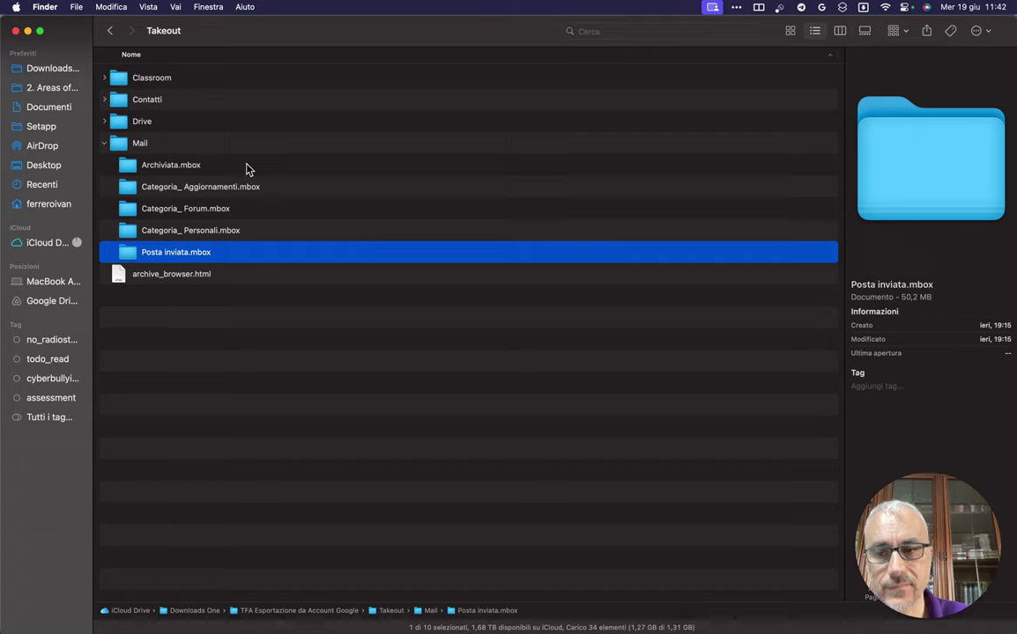
pyautogui.press('Up')
pyautogui.press('Up')
pyautogui.press('Up')
pyautogui.press('Up')
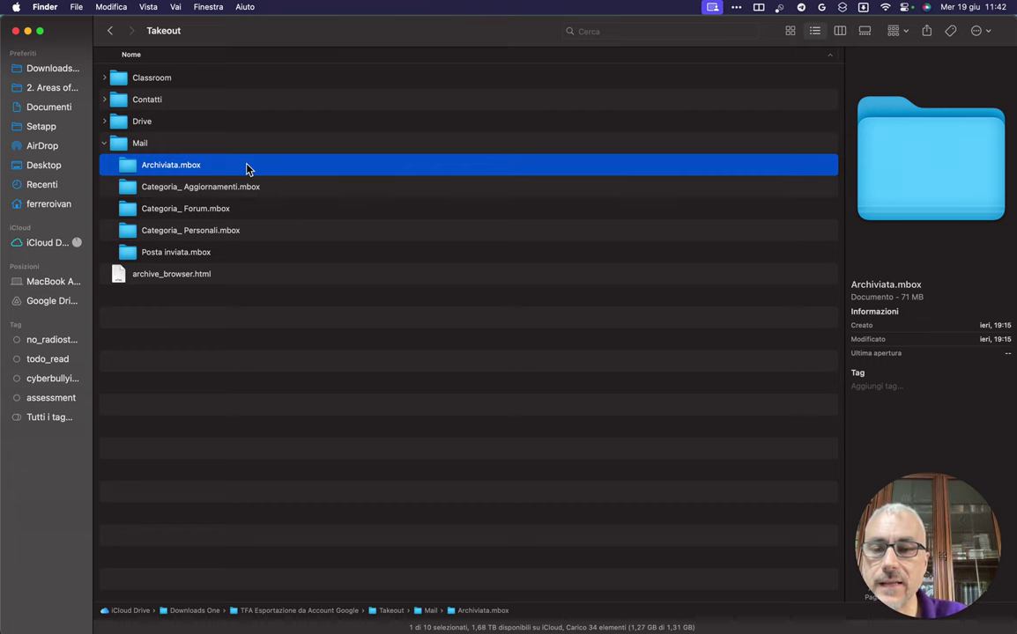
# - Check which applications are offered for opening Archiviata.mbox, and leave the list without choosing one
pyautogui.rightClick(246, 166)
pyautogui.moveTo(336, 186)
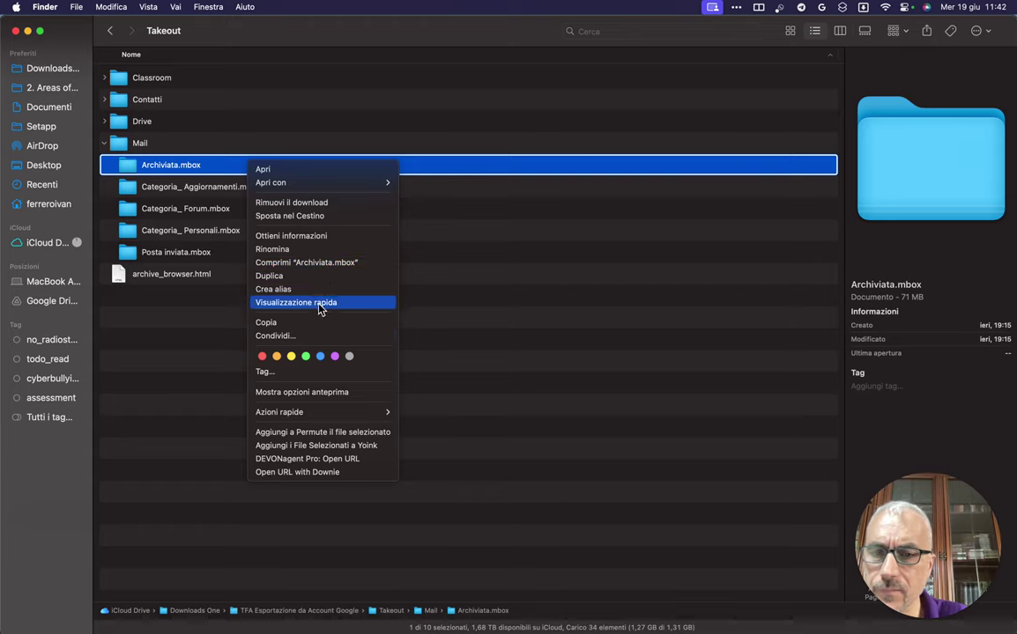
pyautogui.moveTo(297, 187)
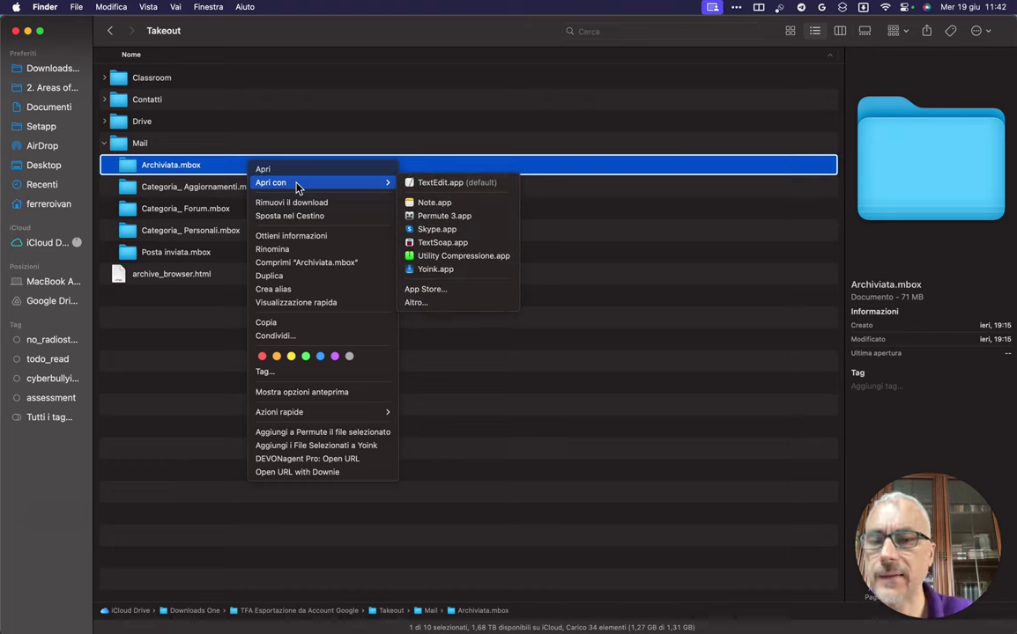
pyautogui.click(103, 388)
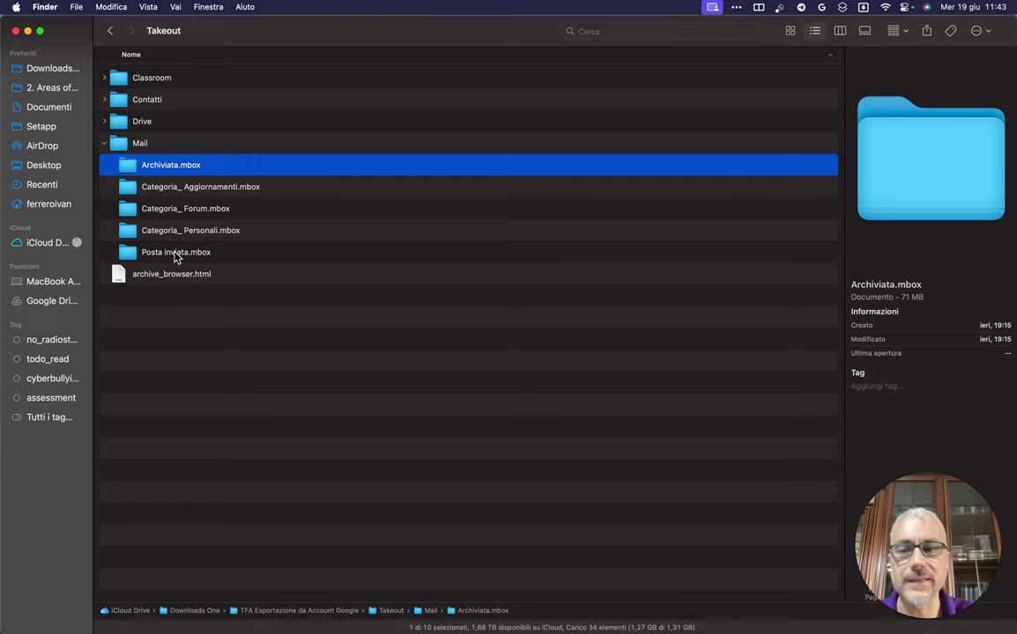
# - Collapse the Mail folder, and expand the Drive folder to look over its contents before collapsing it again
pyautogui.press('Up')
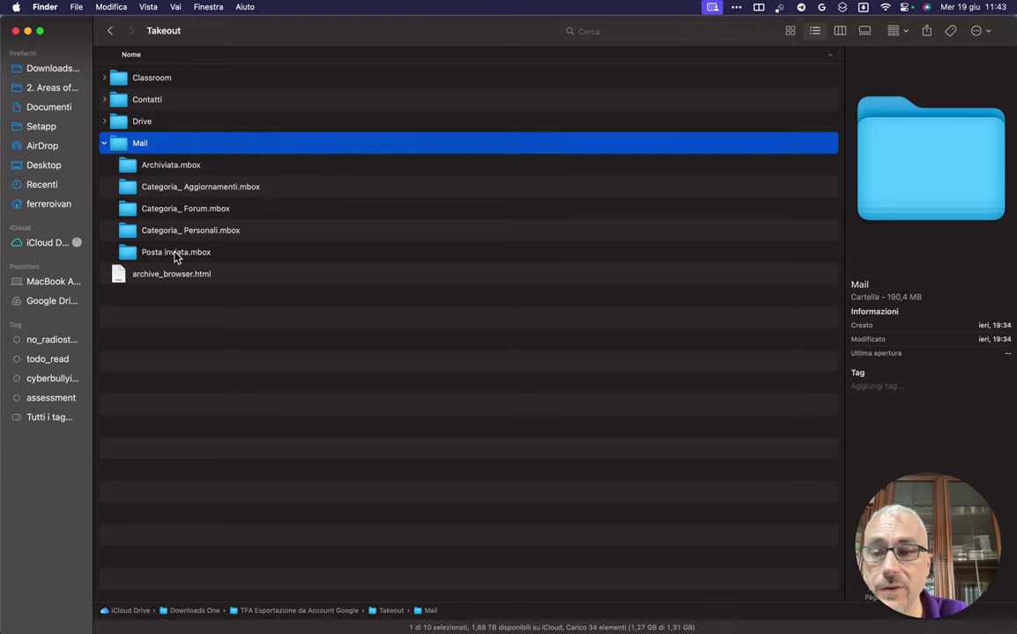
pyautogui.press('Left')
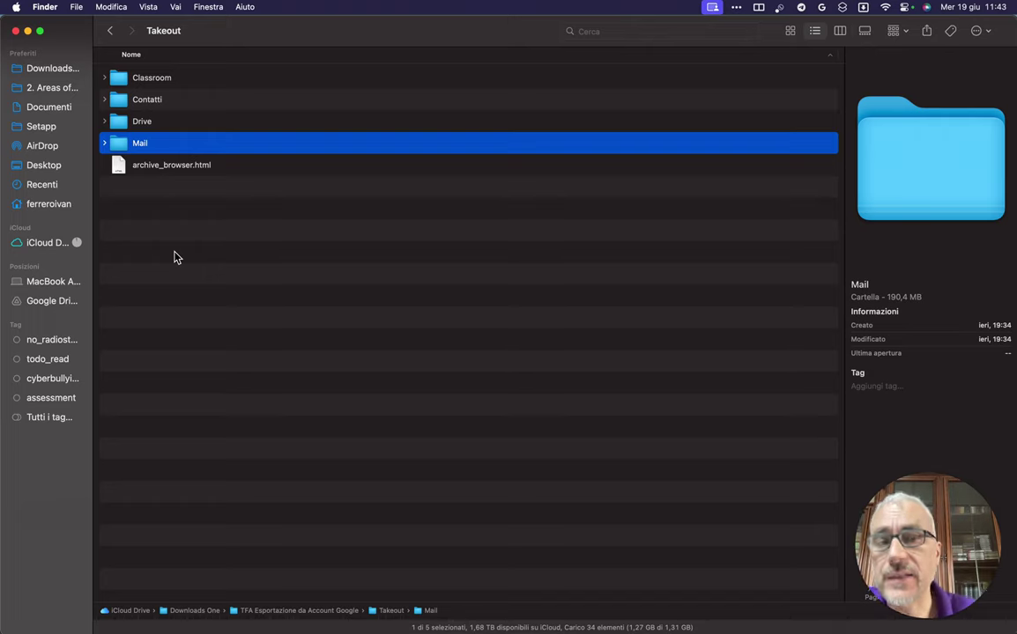
pyautogui.press('Up')
pyautogui.press('Right')
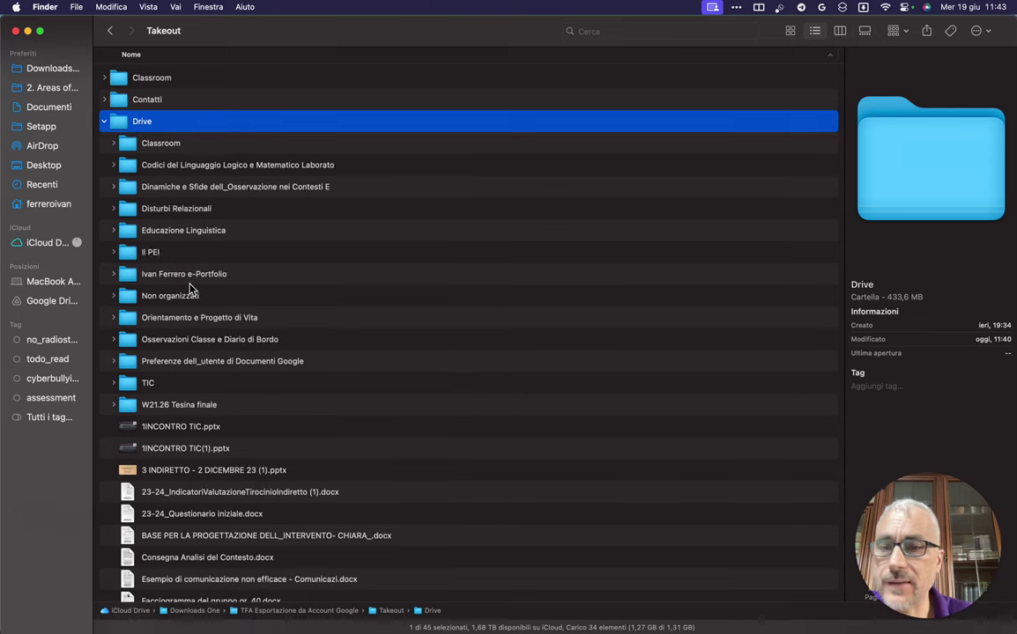
pyautogui.press('Left')
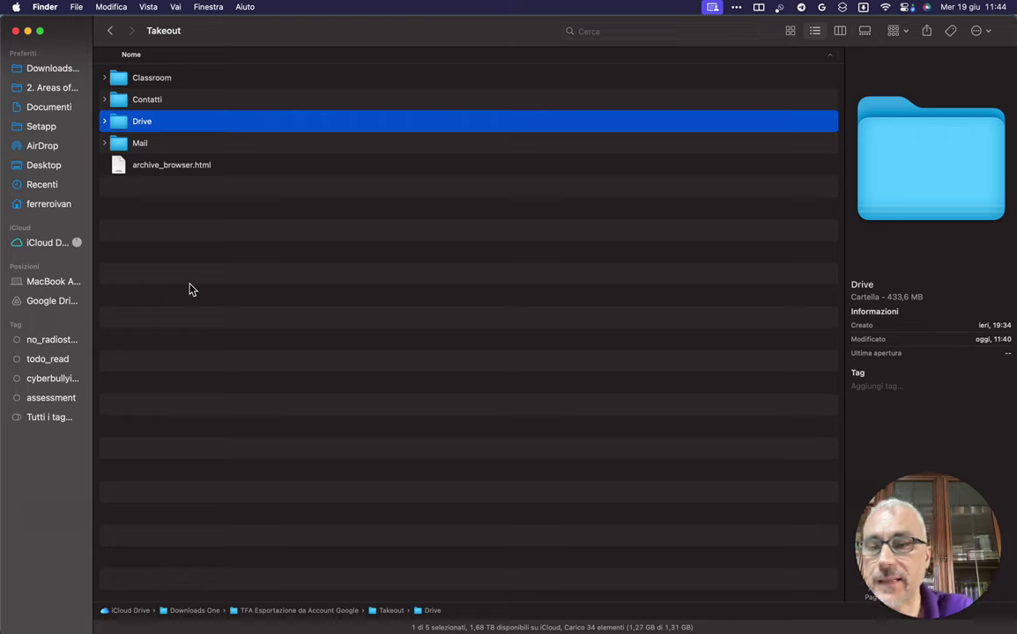
# - Go through the collapsed Contatti, Drive and Mail folders of the Takeout export, ending on Mail
pyautogui.press('Up')
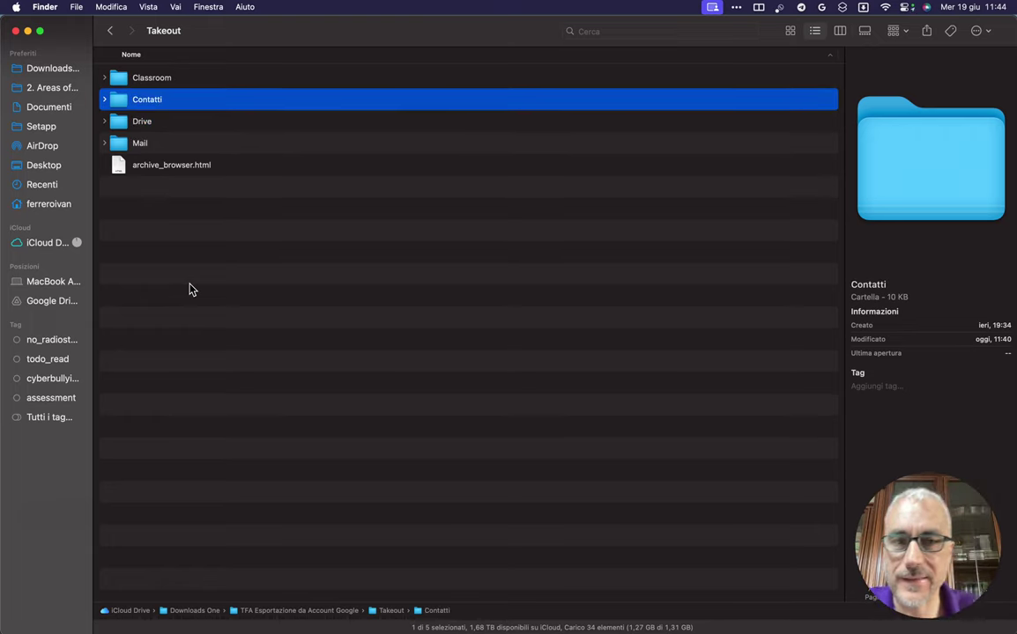
pyautogui.press('Down')
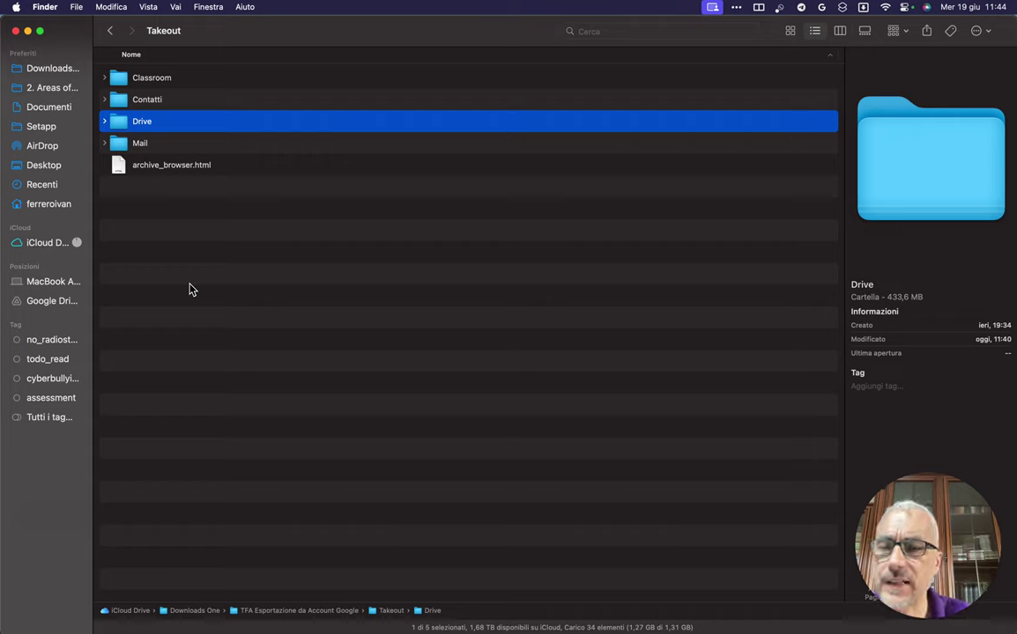
pyautogui.press('Down')
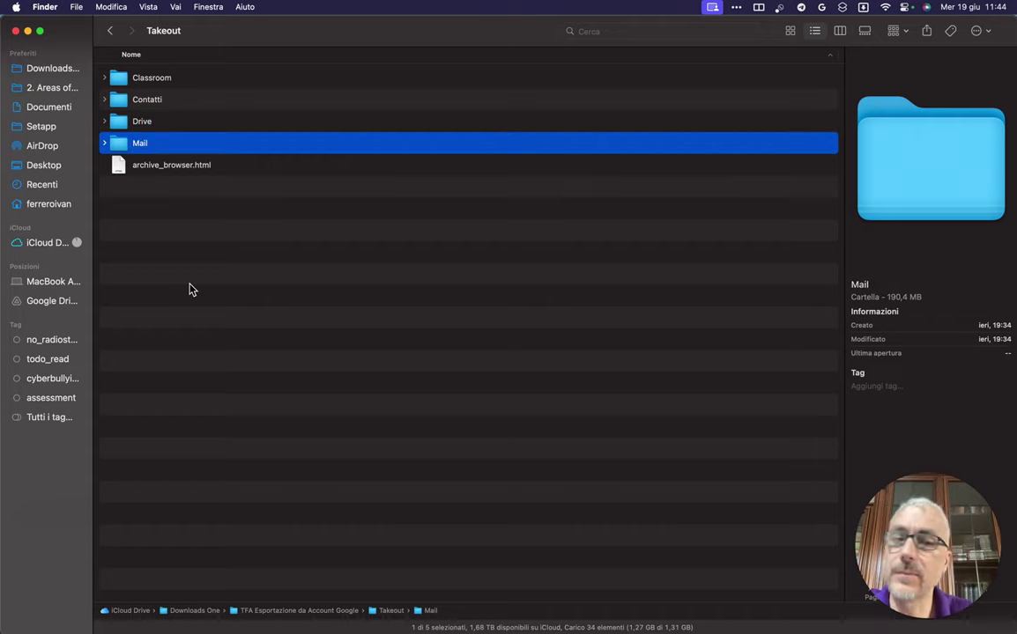